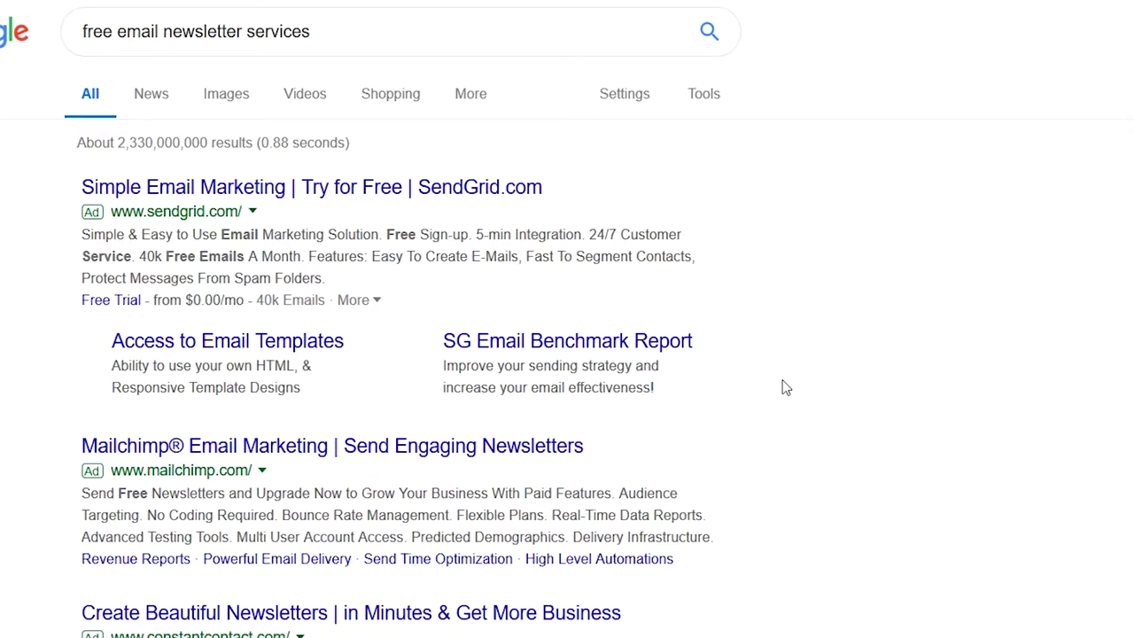
- Search Google for 'benchmark email'
{"action": "scroll", "coordinate": [385, 457], "scroll_direction": "down", "scroll_amount": 4}
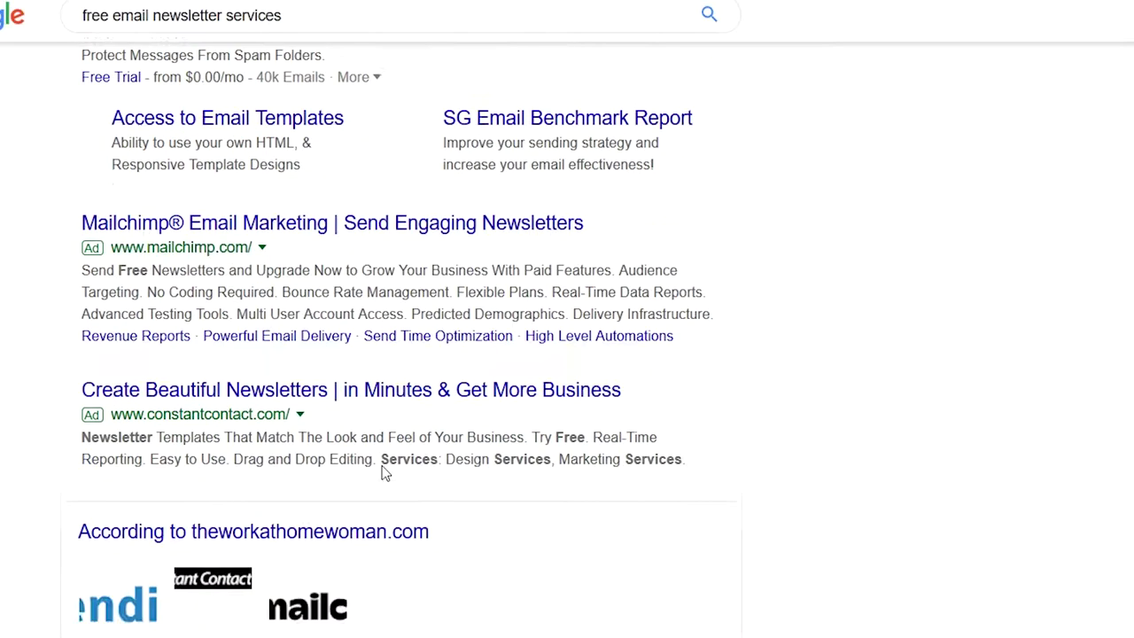
{"action": "scroll", "coordinate": [383, 464], "scroll_direction": "down", "scroll_amount": 3}
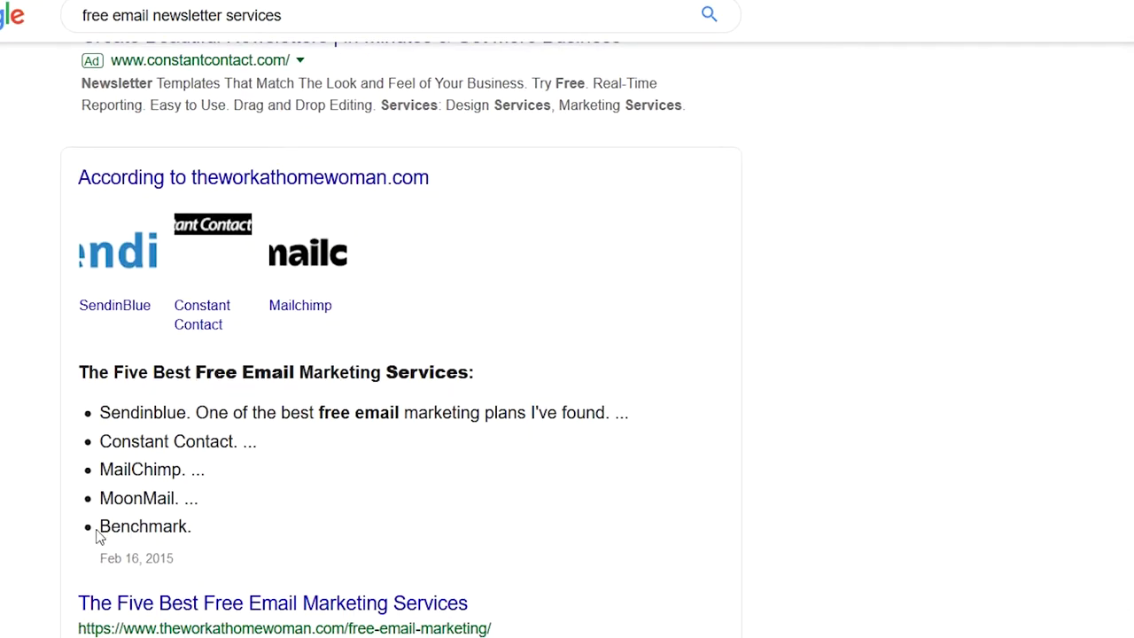
{"action": "left_click_drag", "start_coordinate": [98, 528], "coordinate": [210, 535]}
{"action": "scroll", "coordinate": [226, 533], "scroll_direction": "up", "scroll_amount": 7}
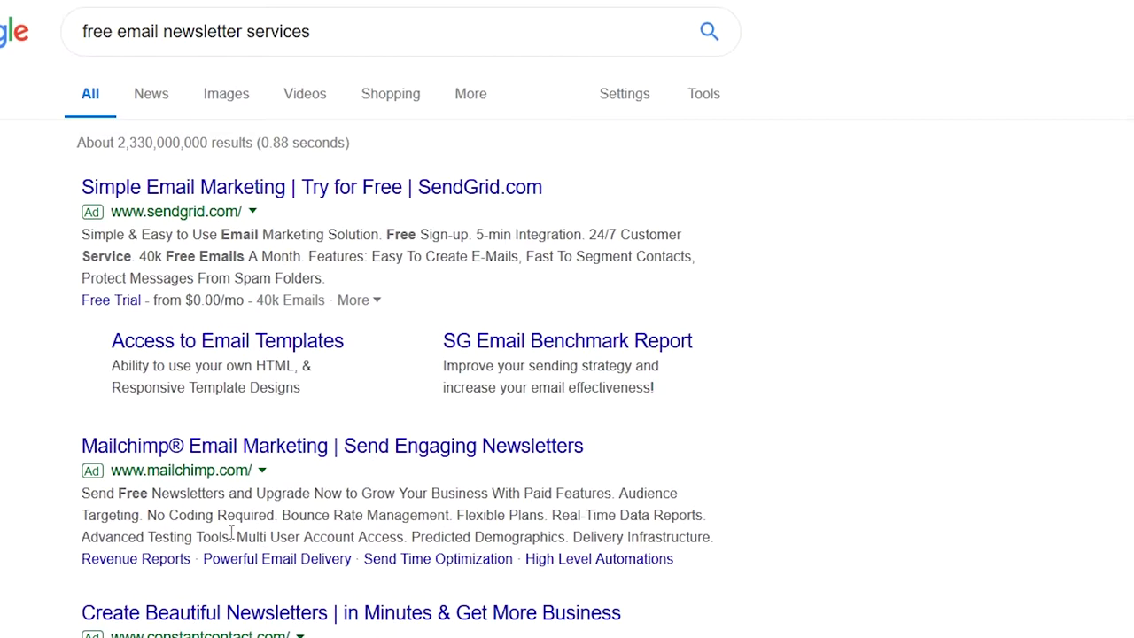
{"action": "triple_click", "coordinate": [354, 42]}
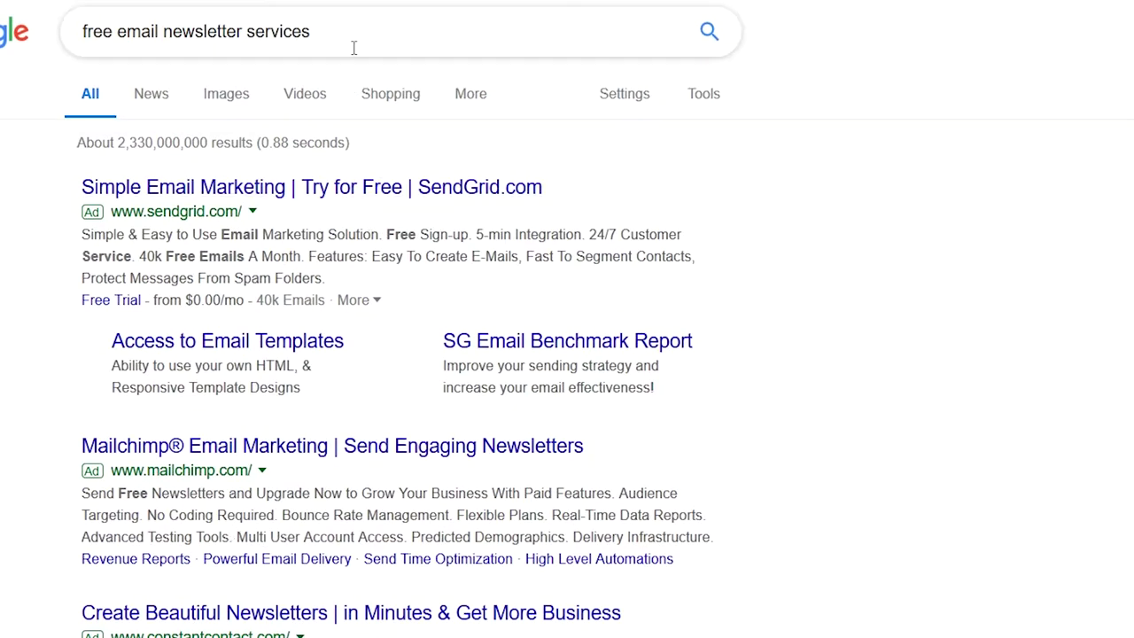
{"action": "type", "text": "benchmark email"}
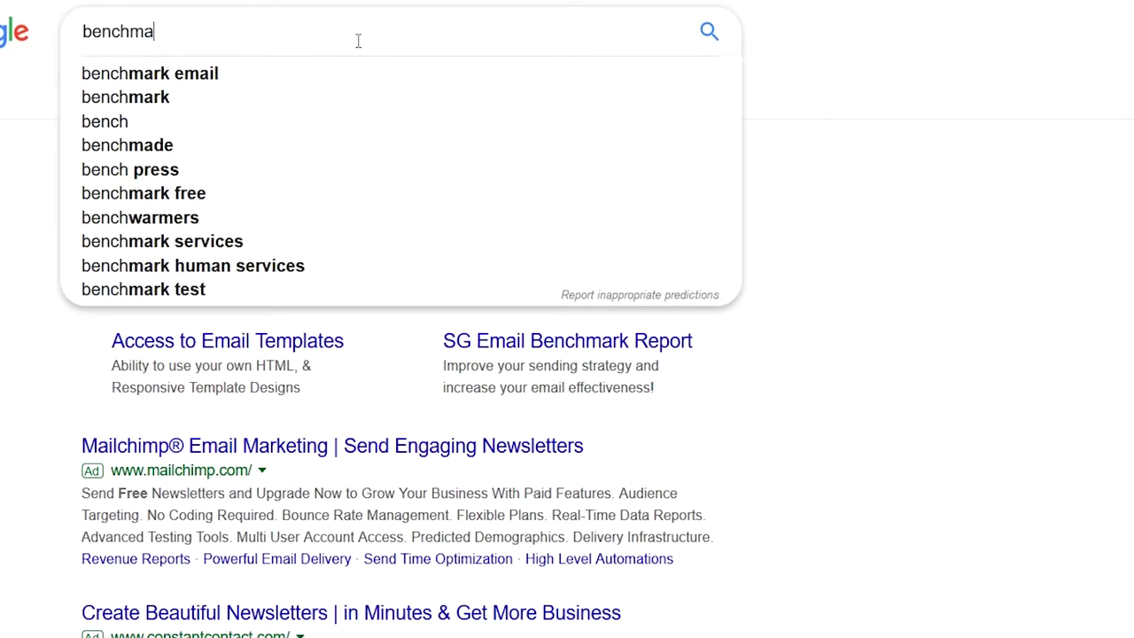
{"action": "key", "text": "Return"}
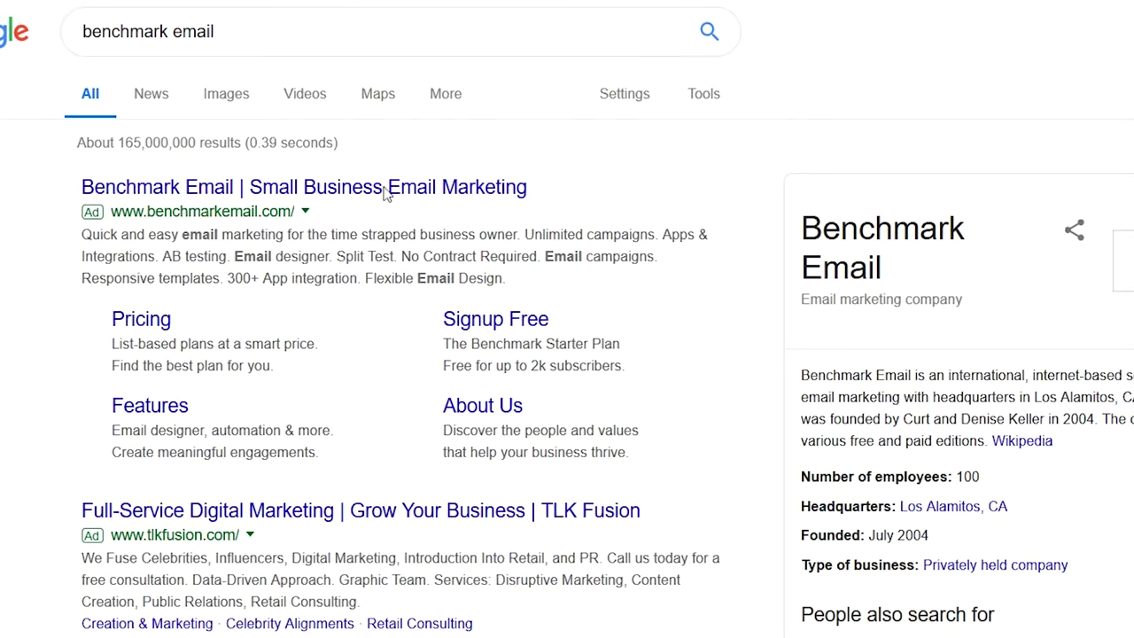
- Open the 'Benchmark Email: Email Marketing Services' result to reach the homepage
{"action": "scroll", "coordinate": [344, 286], "scroll_direction": "down", "scroll_amount": 2}
{"action": "scroll", "coordinate": [344, 287], "scroll_direction": "down", "scroll_amount": 2}
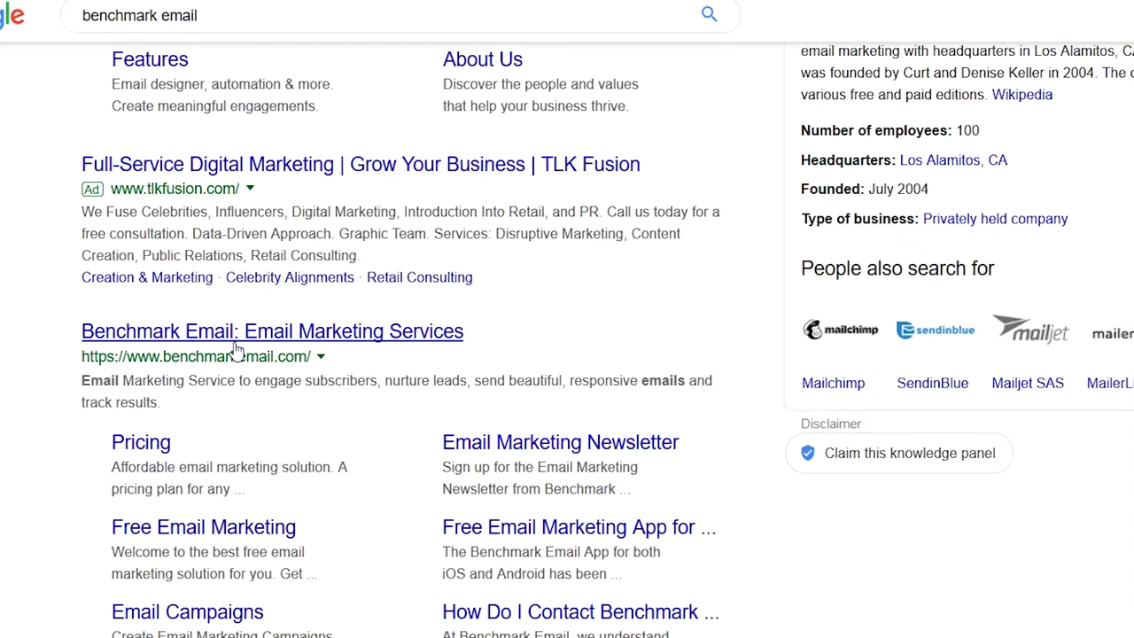
{"action": "left_click", "coordinate": [270, 331]}
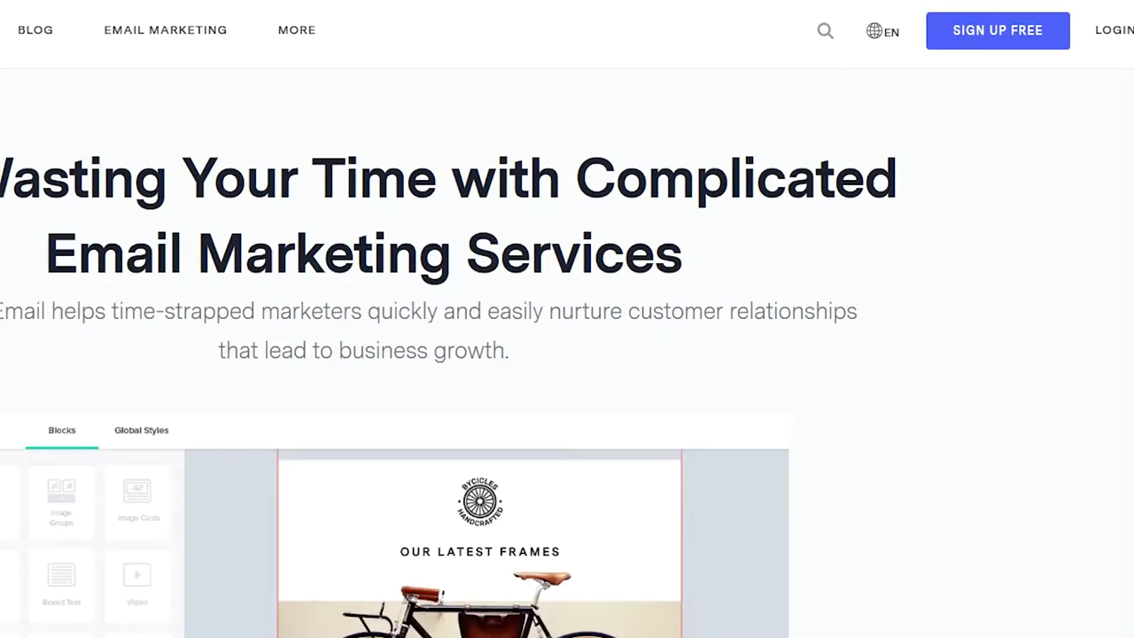
- Sign up for a free Benchmark Email account and dismiss the dashboard's welcome video
{"action": "left_click", "coordinate": [1000, 42]}
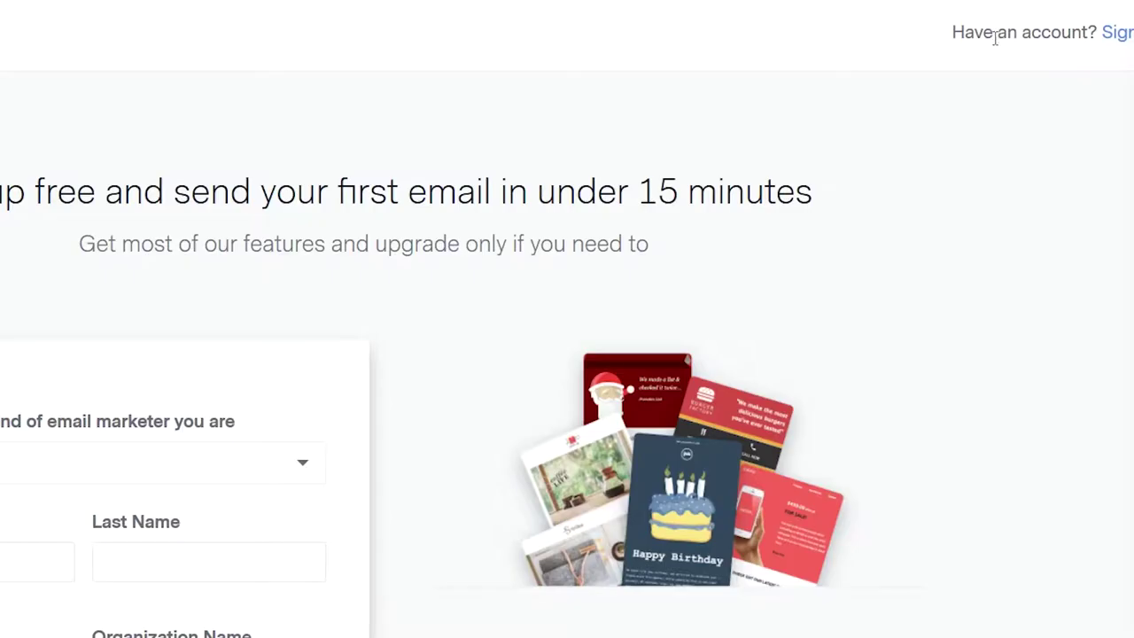
{"action": "scroll", "coordinate": [205, 250], "scroll_direction": "down", "scroll_amount": 4}
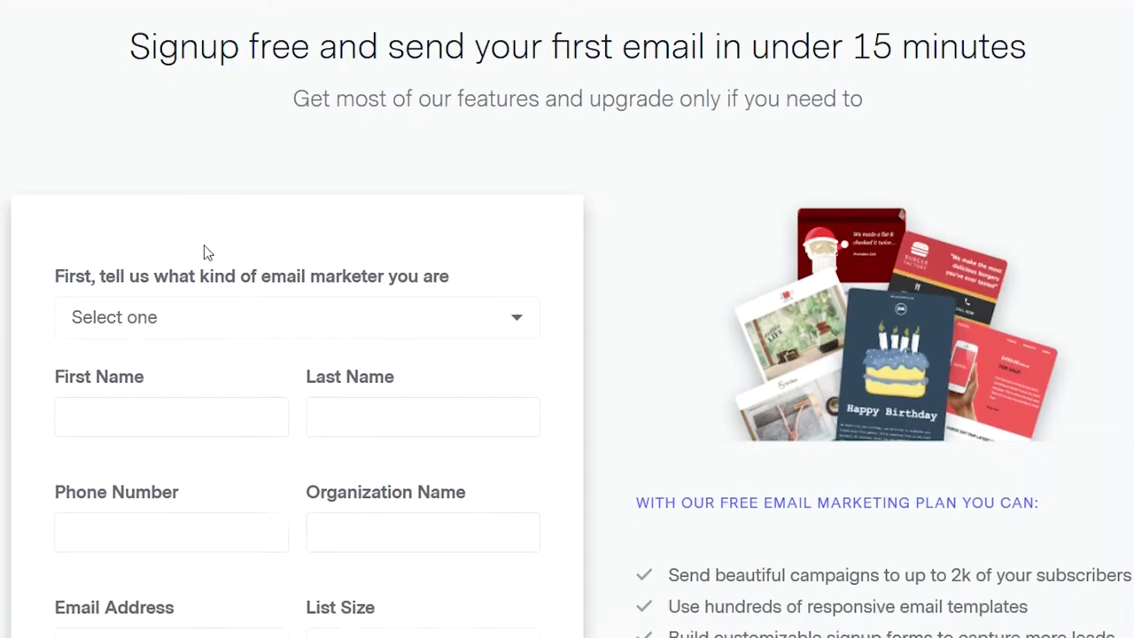
{"action": "scroll", "coordinate": [232, 248], "scroll_direction": "up", "scroll_amount": 1}
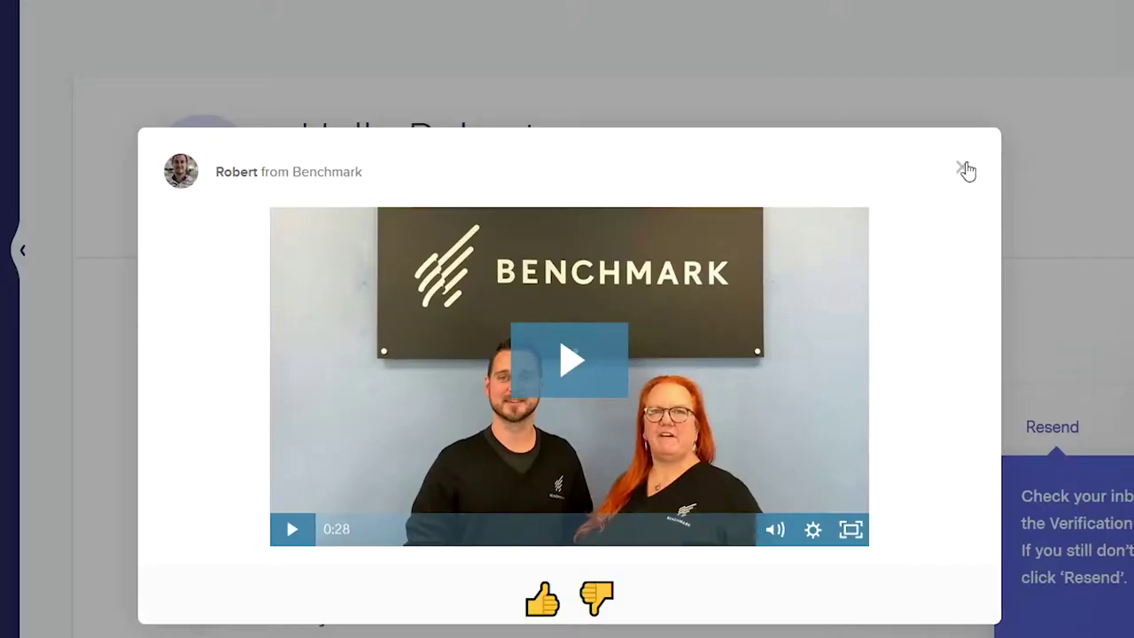
{"action": "left_click", "coordinate": [963, 169]}
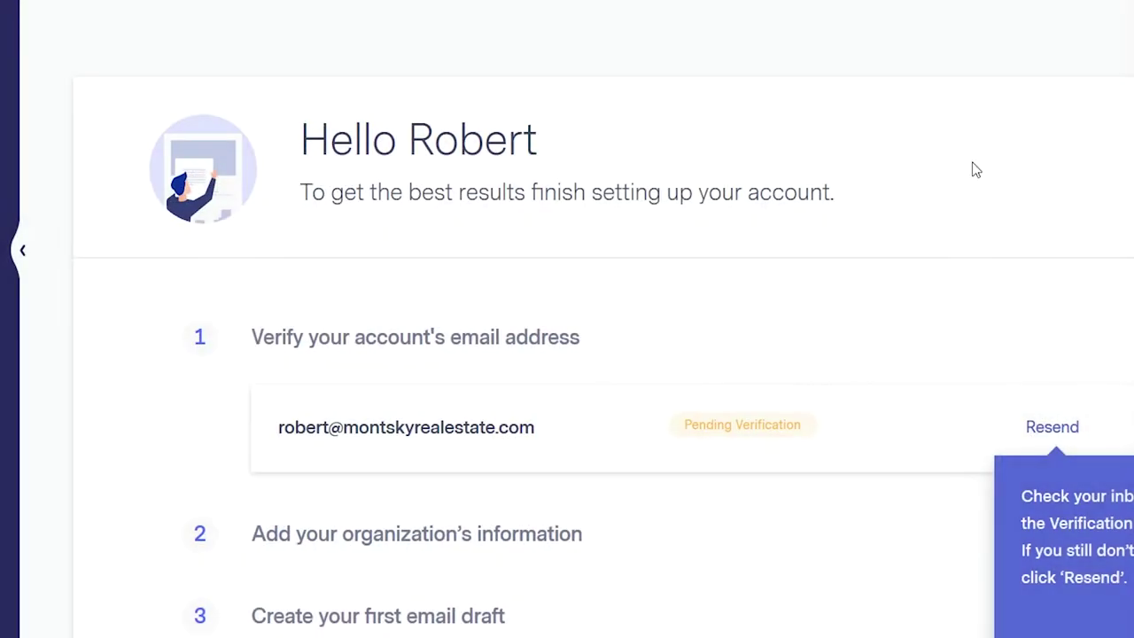
- Use Import Your Contacts on the setup dashboard to reach the Add Contacts to Lists page
{"action": "scroll", "coordinate": [1058, 374], "scroll_direction": "down", "scroll_amount": 2}
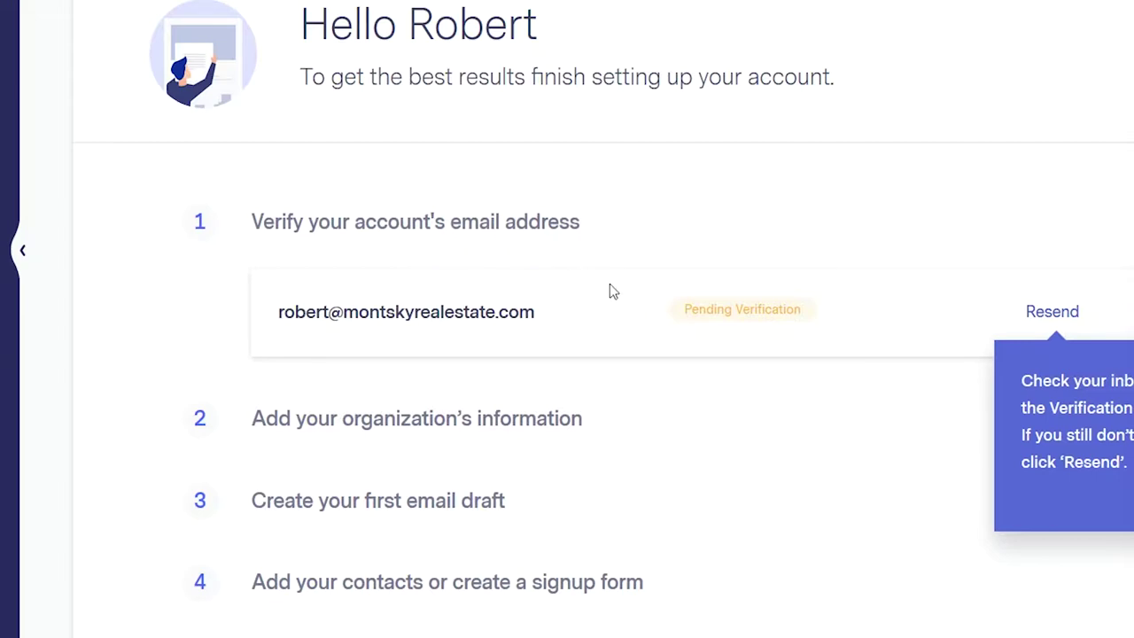
{"action": "scroll", "coordinate": [921, 330], "scroll_direction": "down", "scroll_amount": 6}
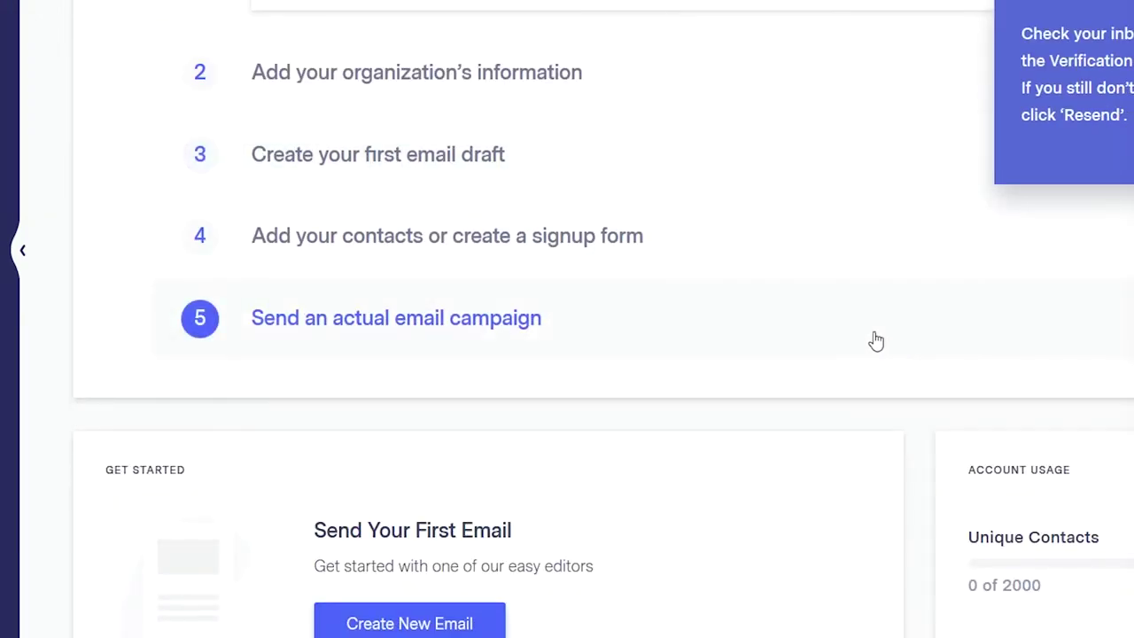
{"action": "scroll", "coordinate": [869, 345], "scroll_direction": "up", "scroll_amount": 2}
{"action": "scroll", "coordinate": [869, 345], "scroll_direction": "up", "scroll_amount": 2}
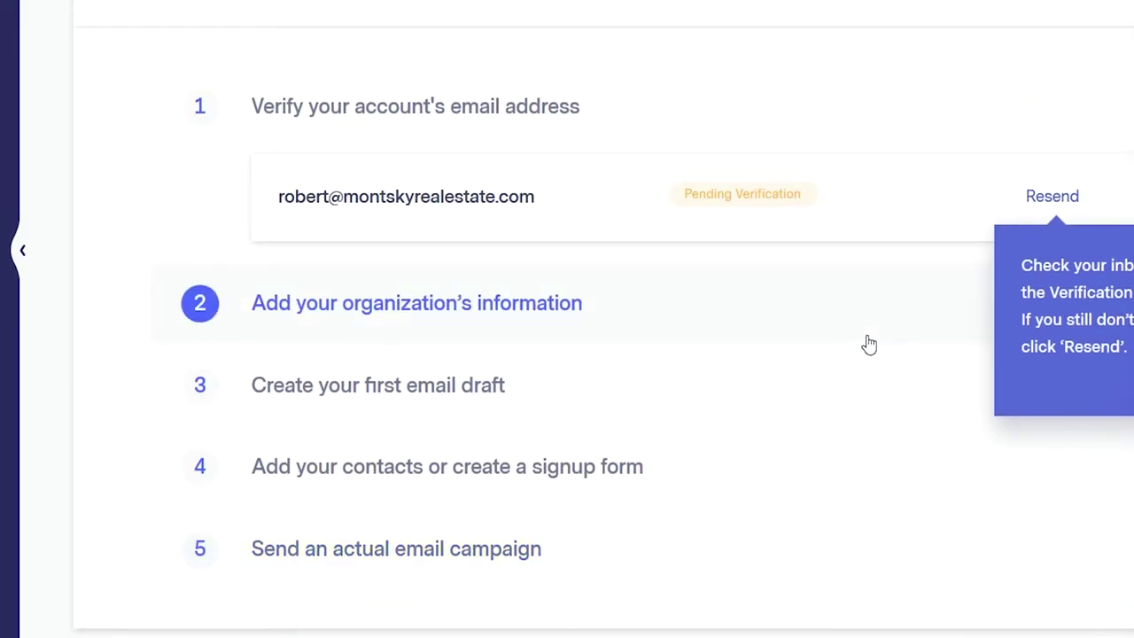
{"action": "scroll", "coordinate": [542, 467], "scroll_direction": "up", "scroll_amount": 4}
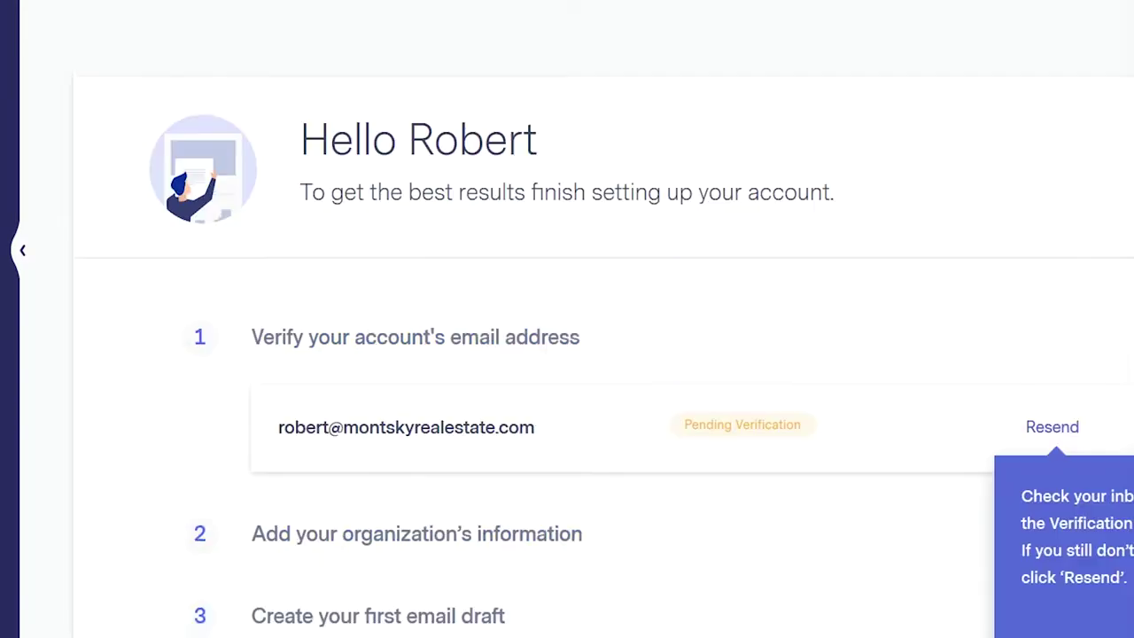
{"action": "scroll", "coordinate": [542, 467], "scroll_direction": "down", "scroll_amount": 12}
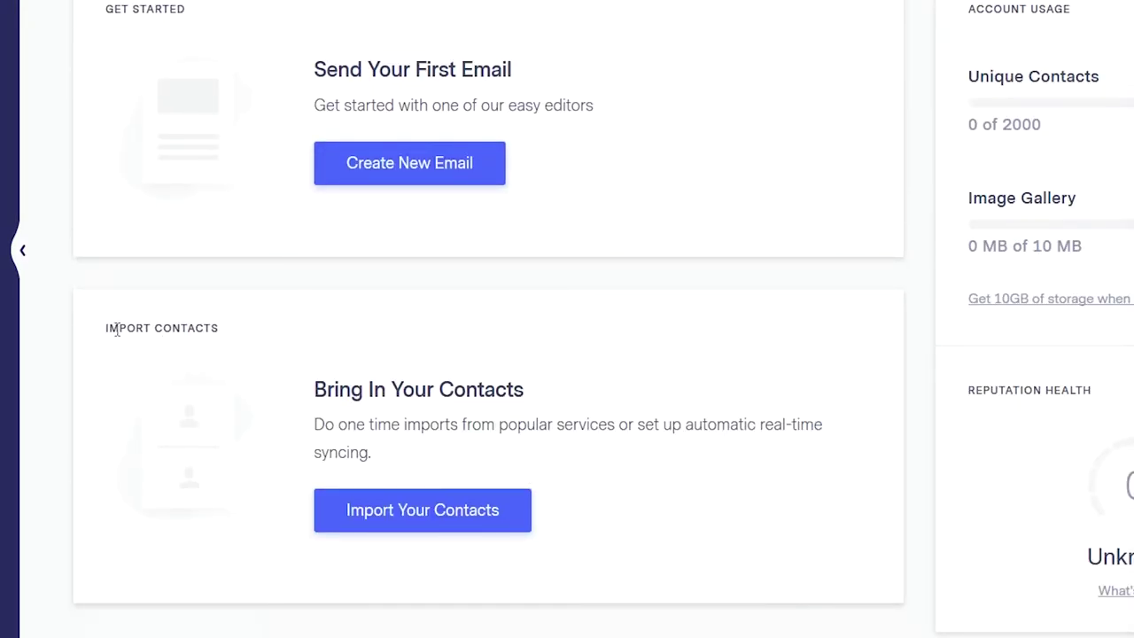
{"action": "left_click", "coordinate": [467, 510]}
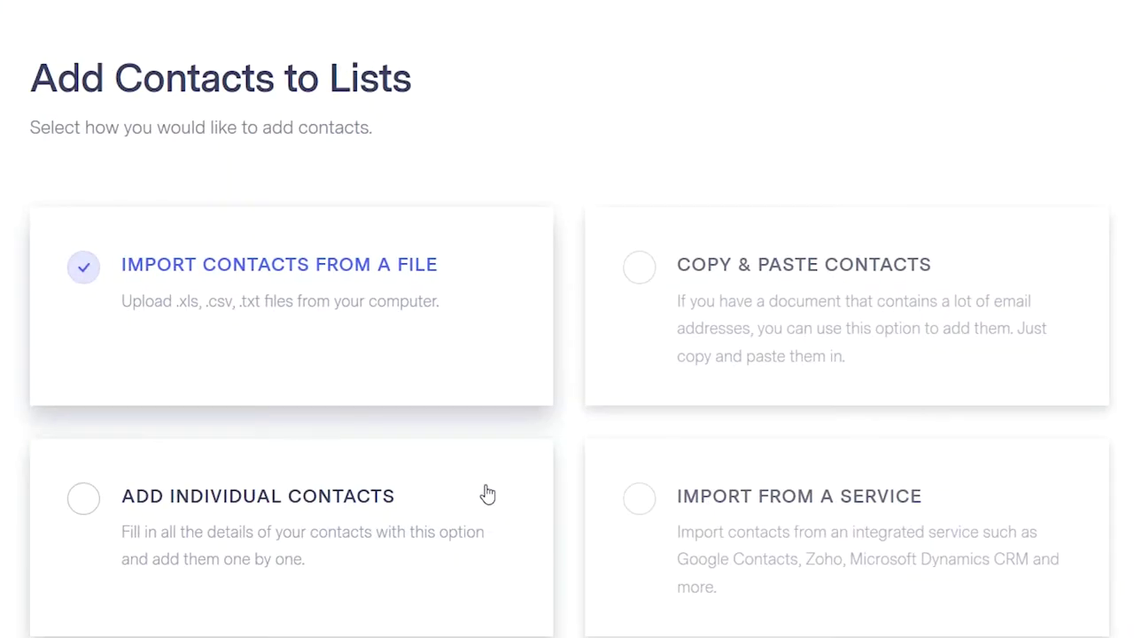
- Try Add Individual Contacts, then back out to the dashboard without adding anyone
{"action": "scroll", "coordinate": [473, 451], "scroll_direction": "down", "scroll_amount": 2}
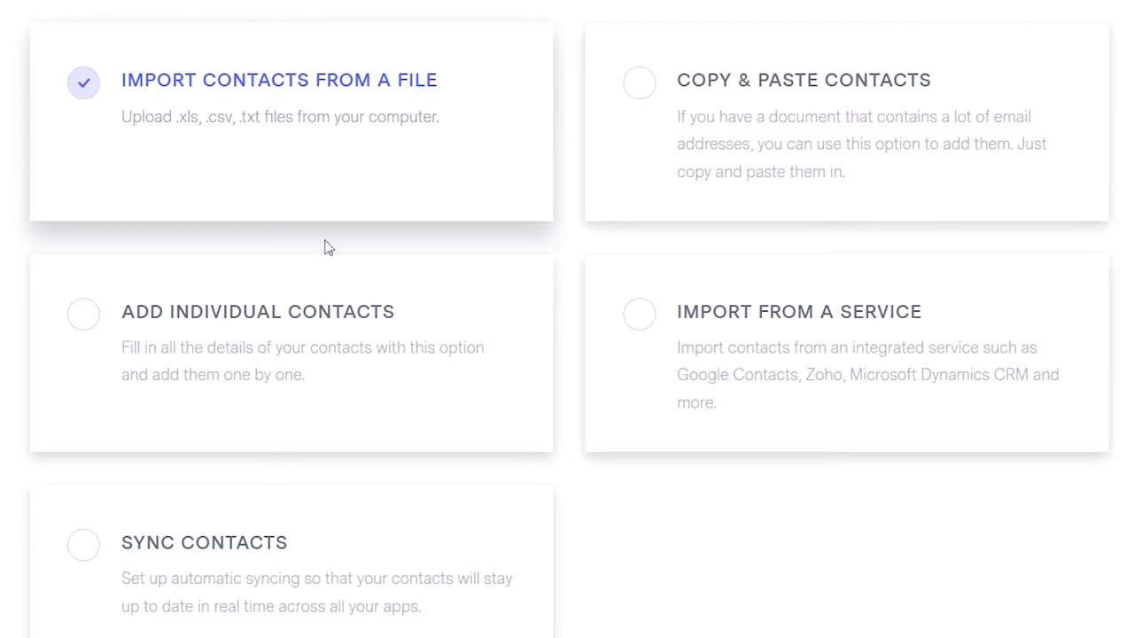
{"action": "left_click", "coordinate": [324, 310]}
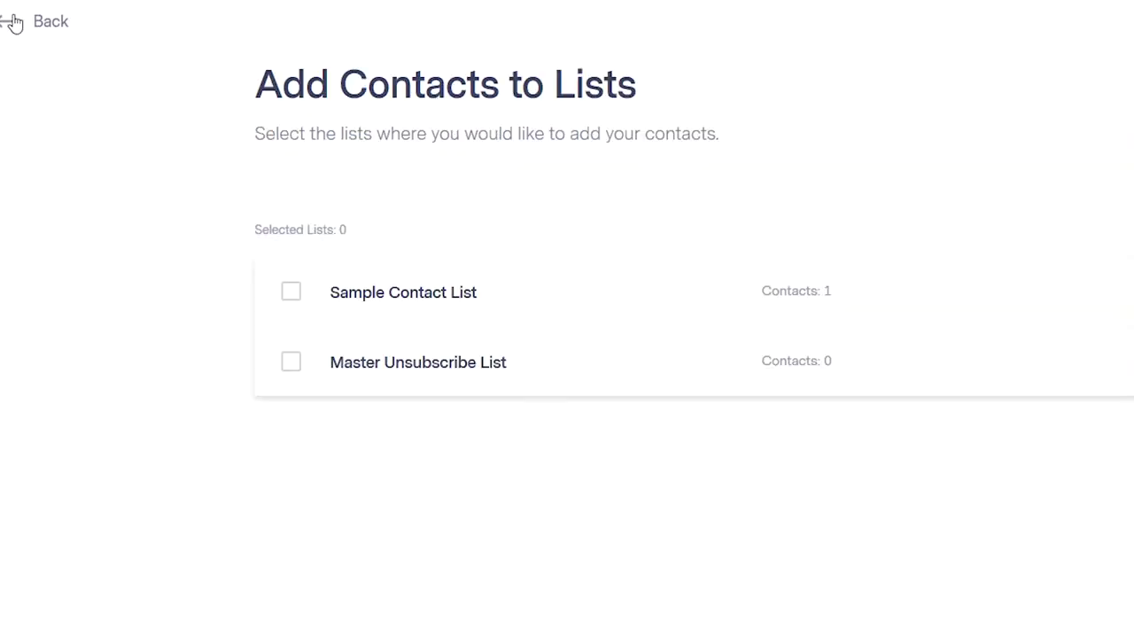
{"action": "left_click", "coordinate": [13, 22]}
{"action": "scroll", "coordinate": [446, 254], "scroll_direction": "down", "scroll_amount": 3}
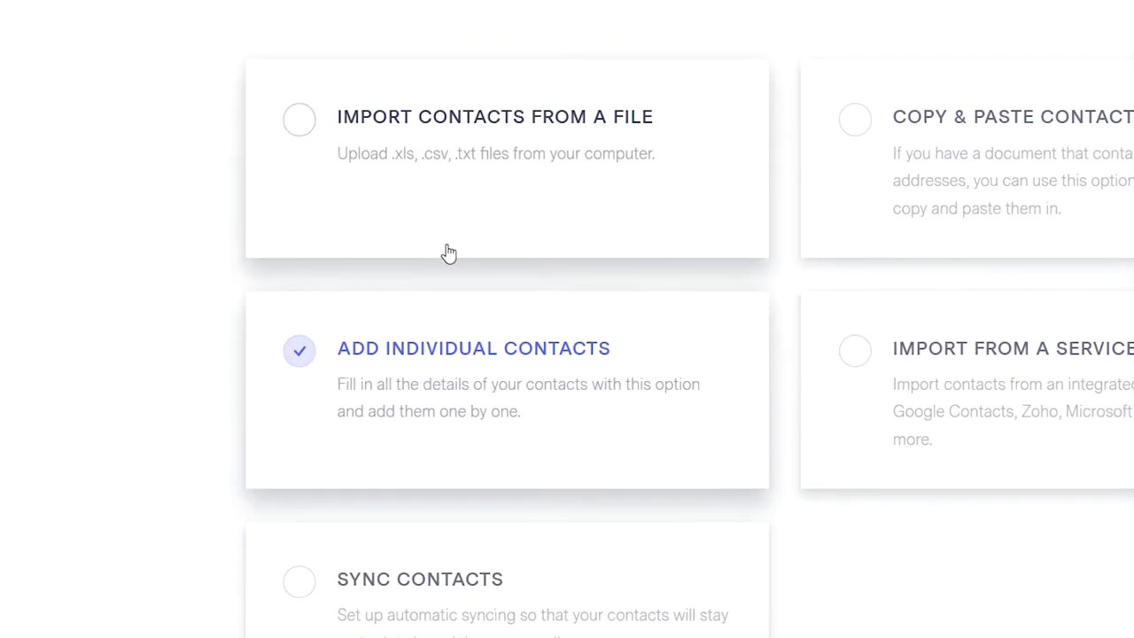
{"action": "scroll", "coordinate": [381, 360], "scroll_direction": "up", "scroll_amount": 3}
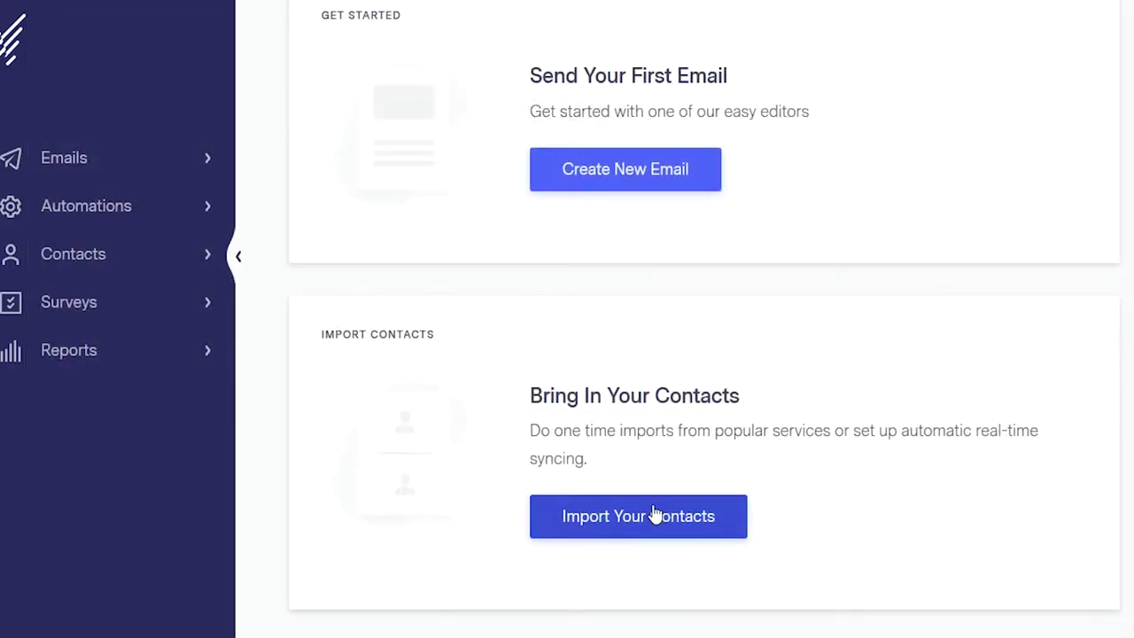
- Create a new Regular List from Contacts, choosing to add contacts individually
{"action": "left_click", "coordinate": [104, 253]}
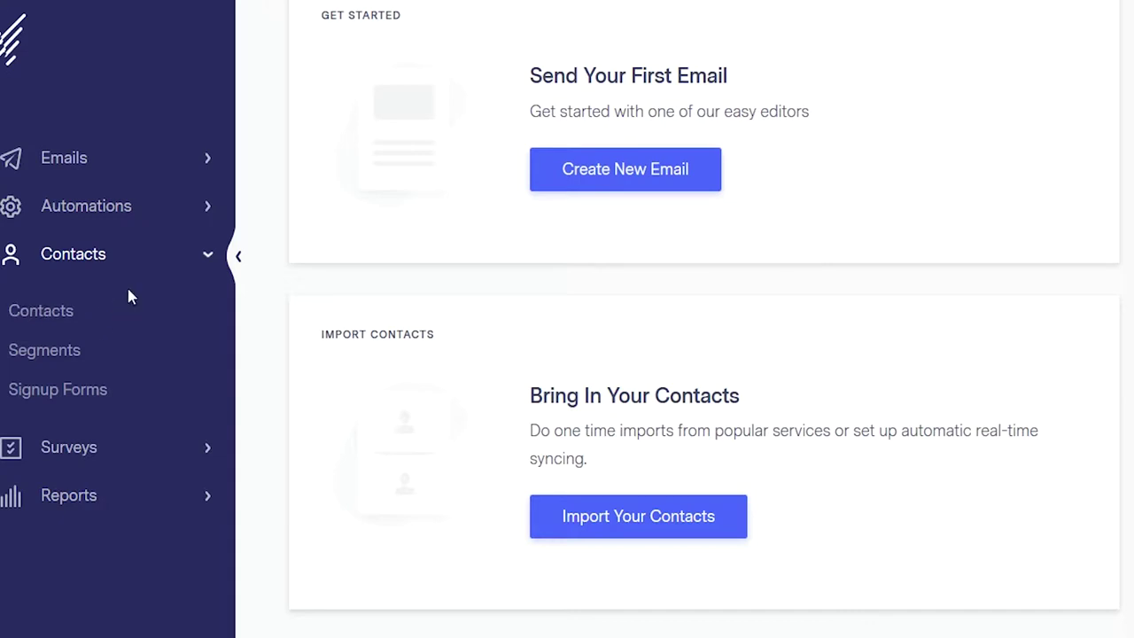
{"action": "left_click", "coordinate": [203, 303]}
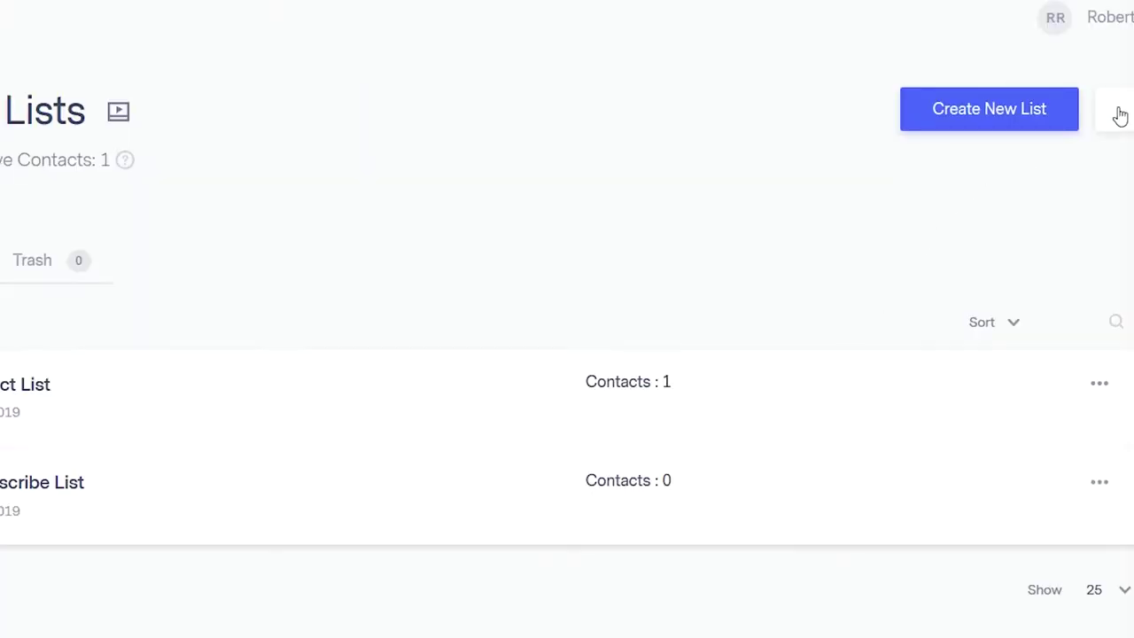
{"action": "left_click", "coordinate": [1015, 109]}
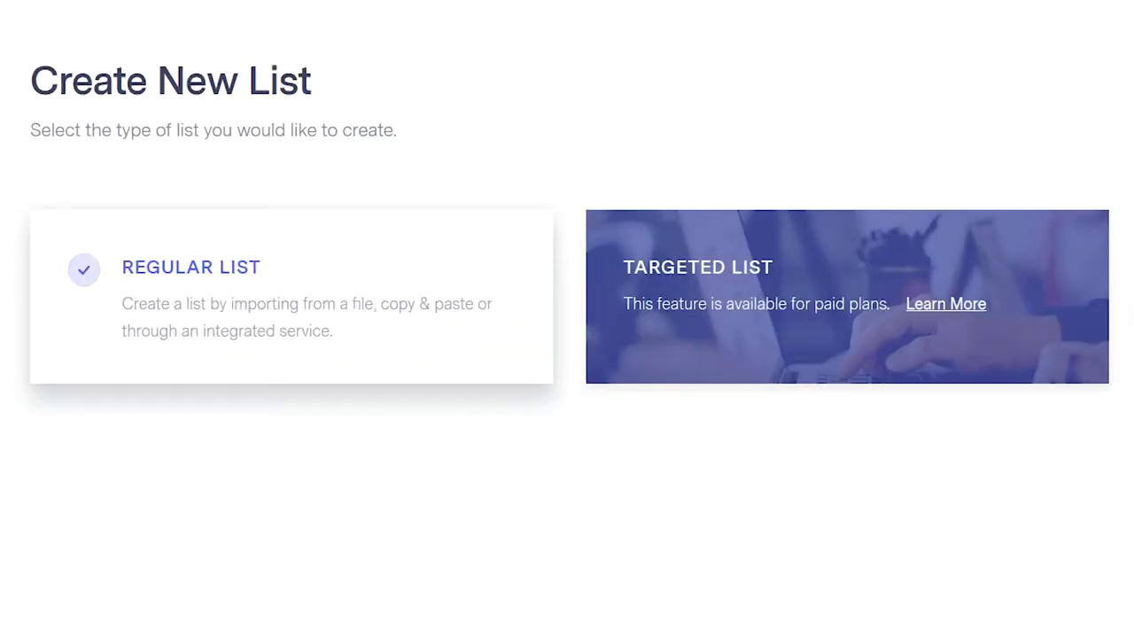
{"action": "left_click", "coordinate": [224, 353]}
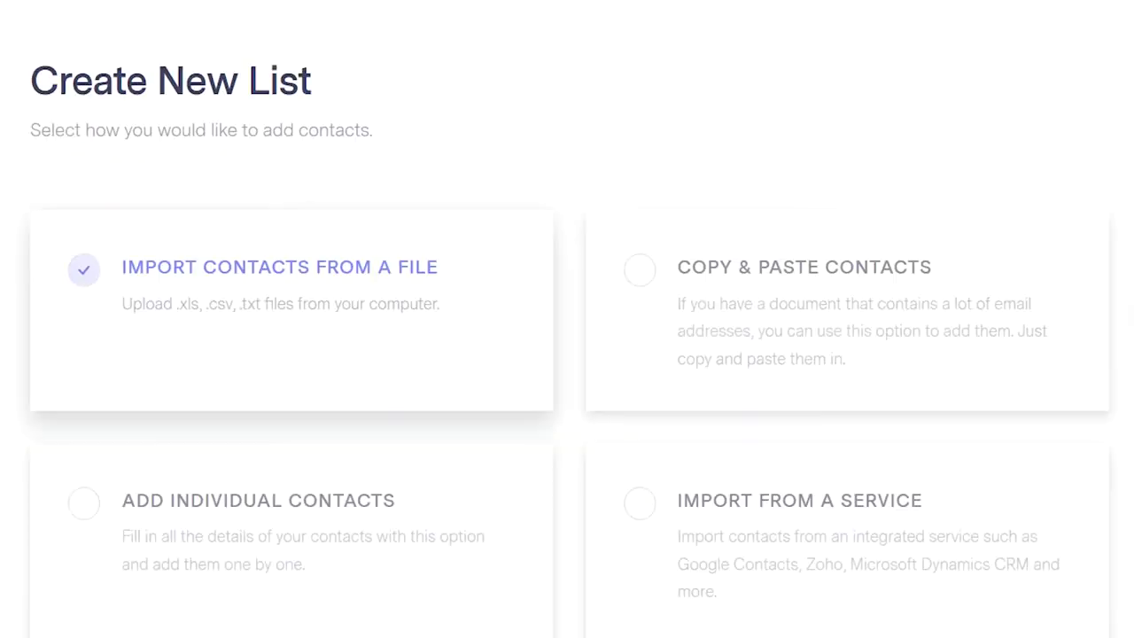
{"action": "left_click", "coordinate": [302, 507]}
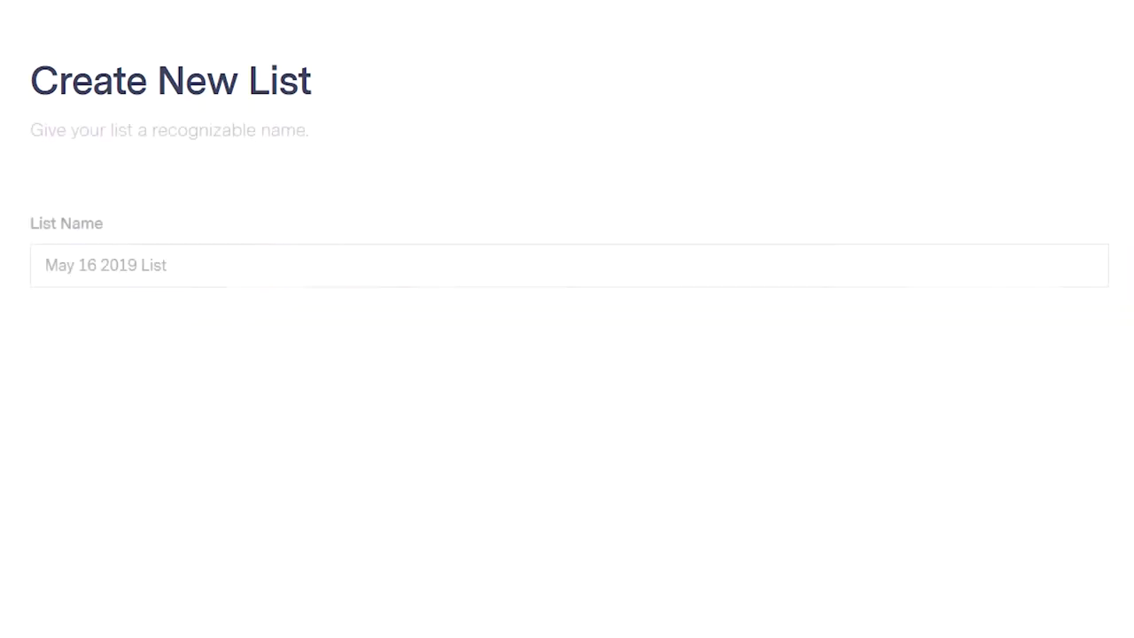
- Replace the default list name with 'All Agents'
{"action": "triple_click", "coordinate": [146, 256]}
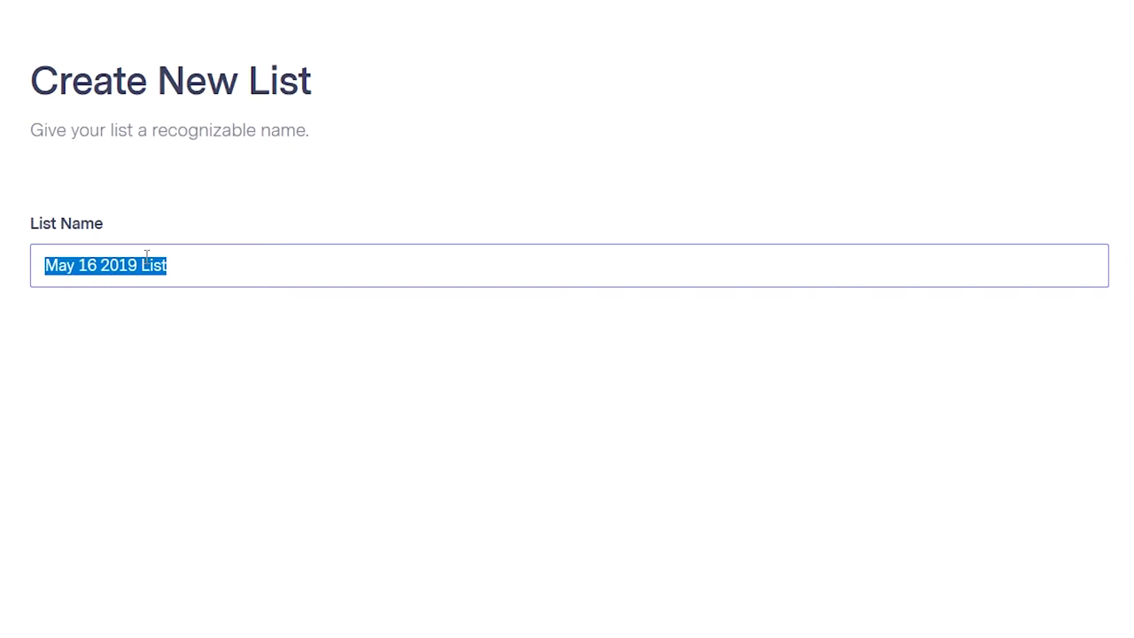
{"action": "type", "text": "A"}
{"action": "key", "text": "BackSpace"}
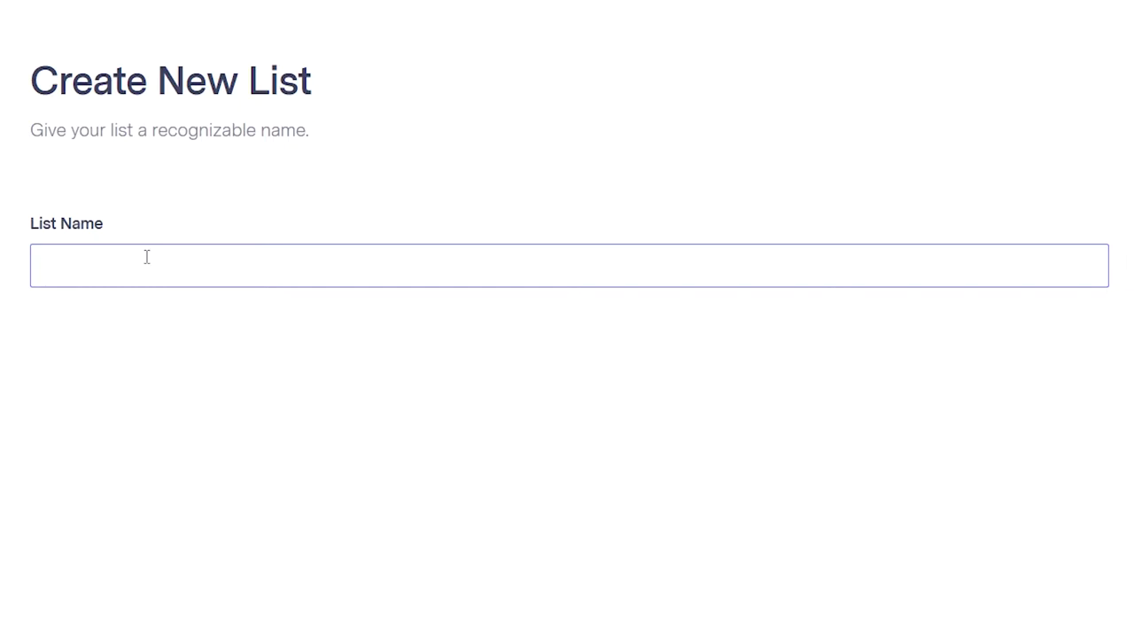
{"action": "type", "text": "Agen"}
{"action": "key", "text": "BackSpace"}
{"action": "key", "text": "BackSpace"}
{"action": "key", "text": "BackSpace"}
{"action": "key", "text": "BackSpace"}
{"action": "type", "text": "N"}
{"action": "key", "text": "BackSpace"}
{"action": "type", "text": "Agents"}
{"action": "type", "text": "All"}
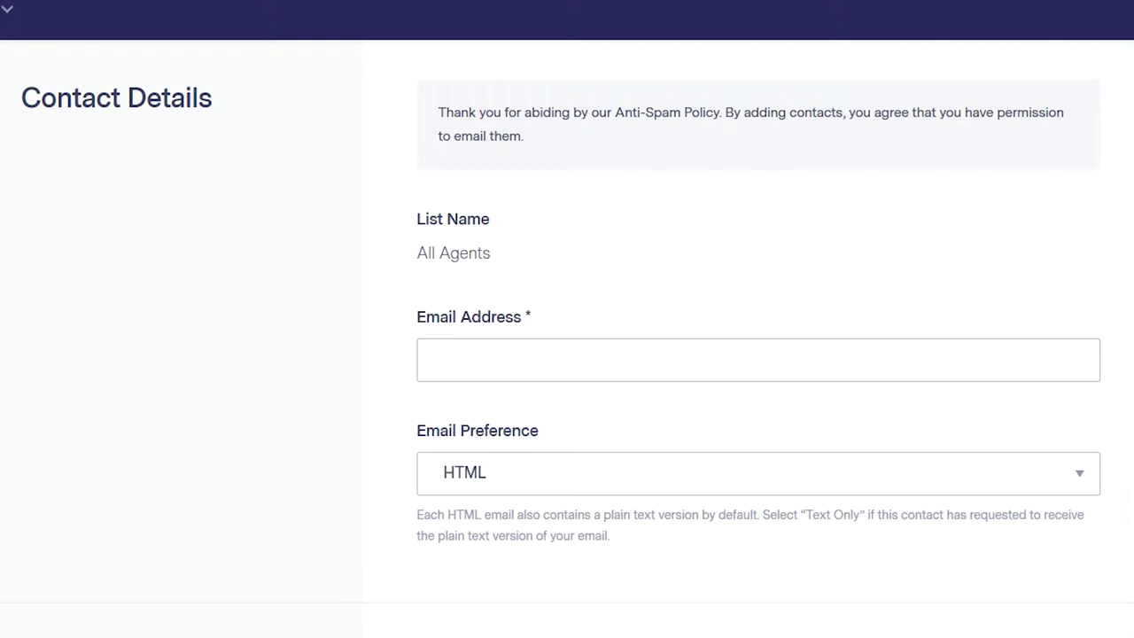
- Add the first agent to All Agents with their e-mail address and first name
{"action": "left_click", "coordinate": [565, 362]}
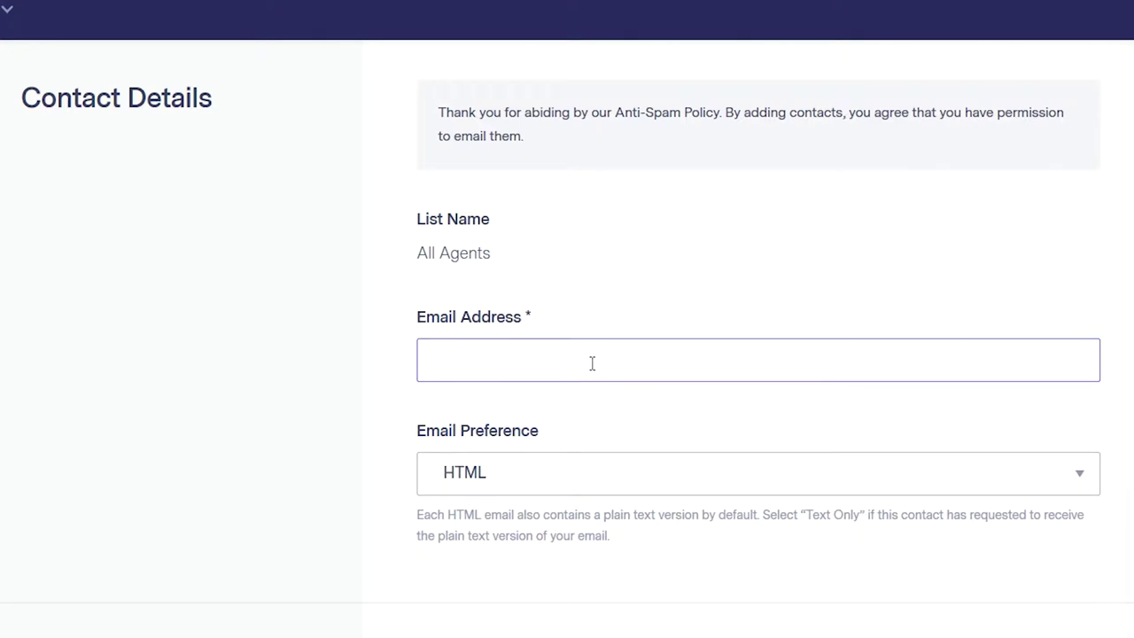
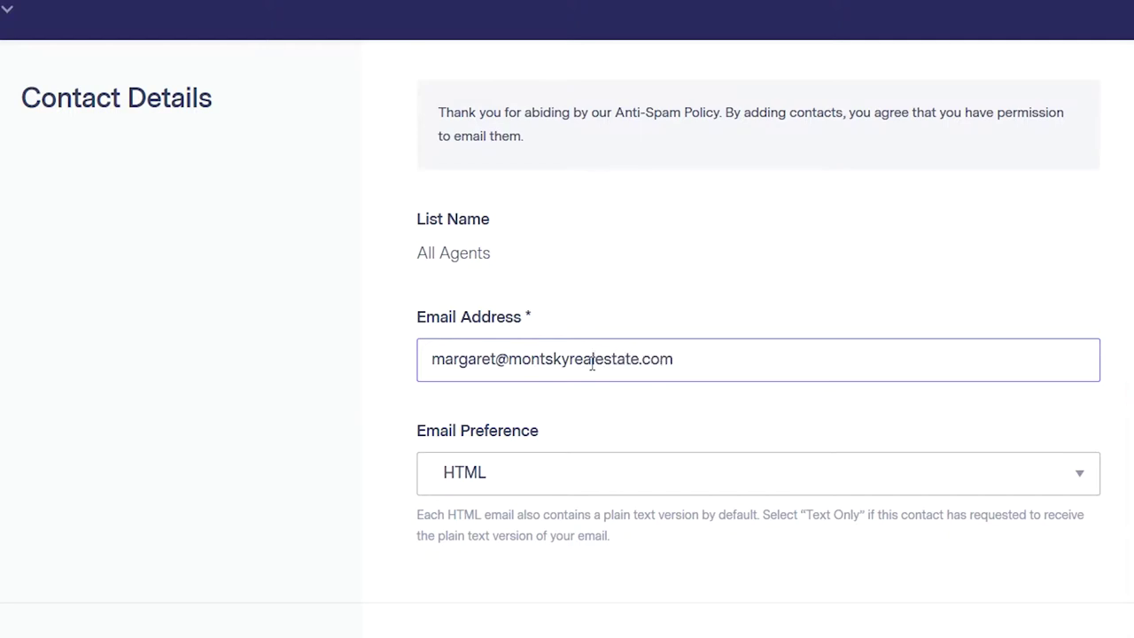
{"action": "scroll", "coordinate": [572, 369], "scroll_direction": "down", "scroll_amount": 1}
{"action": "scroll", "coordinate": [572, 369], "scroll_direction": "down", "scroll_amount": 2}
{"action": "left_click", "coordinate": [541, 480]}
{"action": "type", "text": "Margaret"}
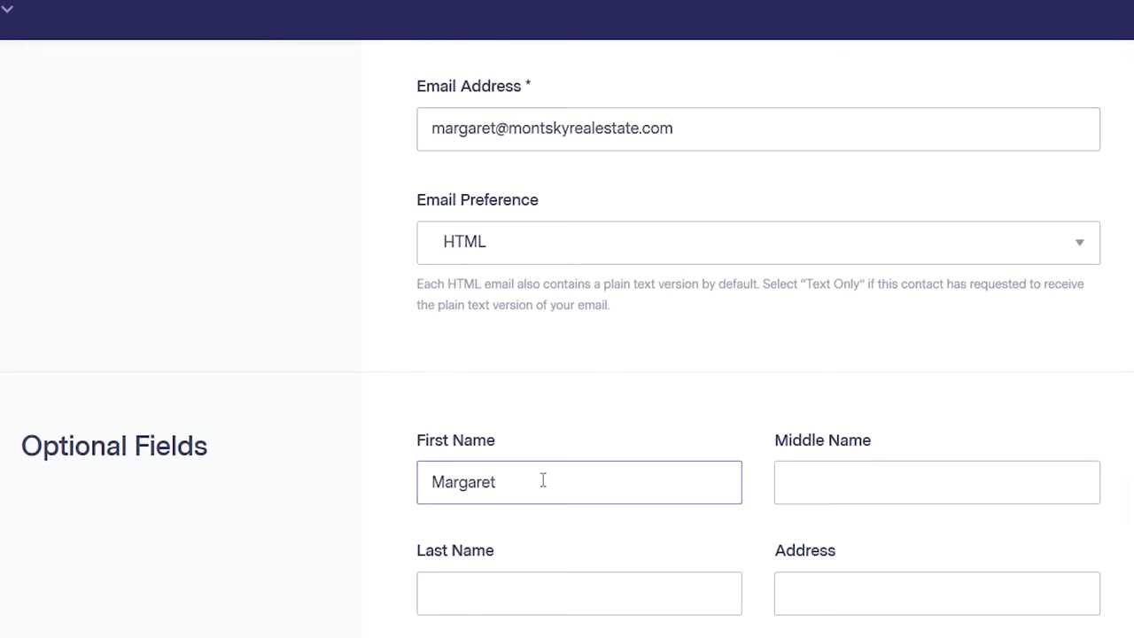
{"action": "left_click", "coordinate": [500, 577]}
{"action": "left_click", "coordinate": [456, 483]}
{"action": "scroll", "coordinate": [611, 487], "scroll_direction": "up", "scroll_amount": 3}
{"action": "scroll", "coordinate": [518, 487], "scroll_direction": "down", "scroll_amount": 15}
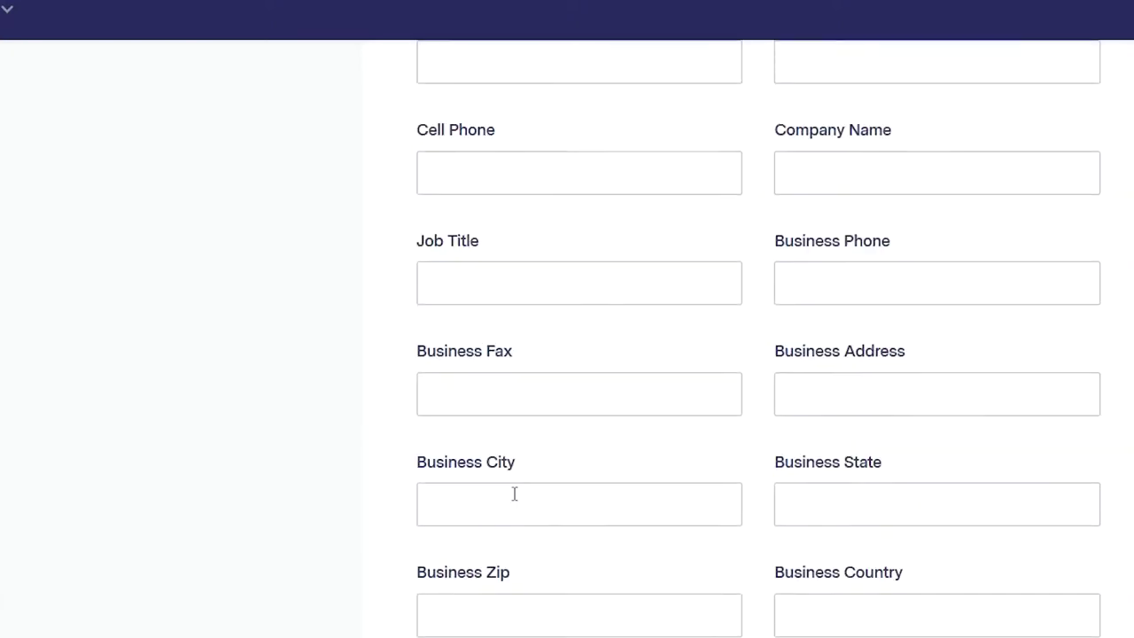
{"action": "left_click", "coordinate": [507, 627]}
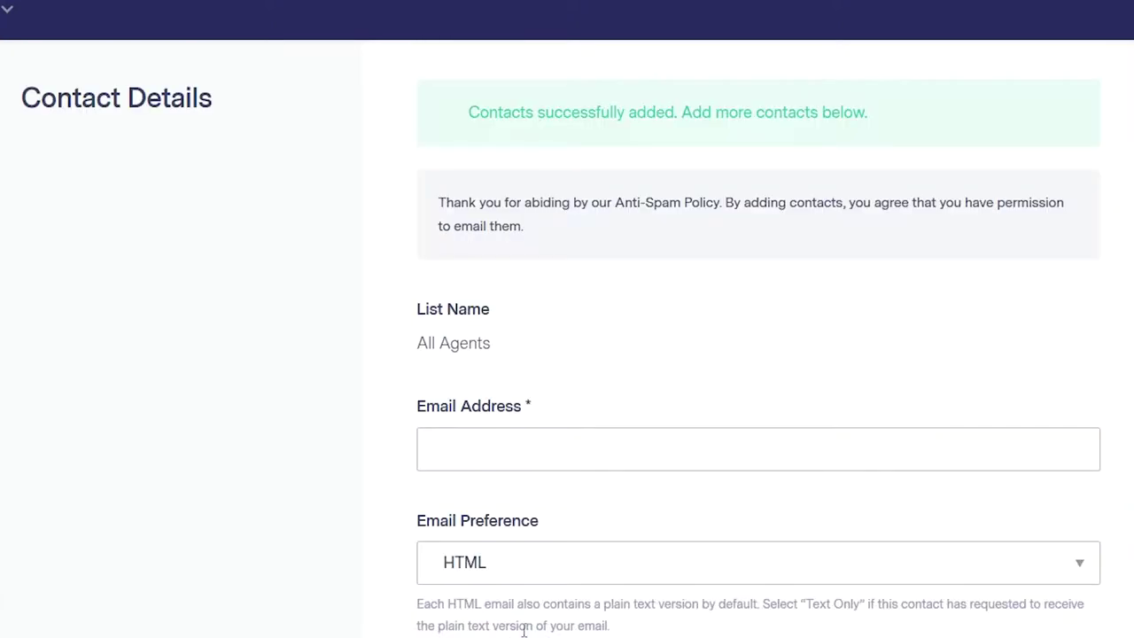
- Add the second agent with a pasted e-mail address and their first name
{"action": "left_click", "coordinate": [574, 452]}
{"action": "key", "text": "ctrl+v"}
{"action": "scroll", "coordinate": [579, 455], "scroll_direction": "down", "scroll_amount": 4}
{"action": "left_click", "coordinate": [492, 458]}
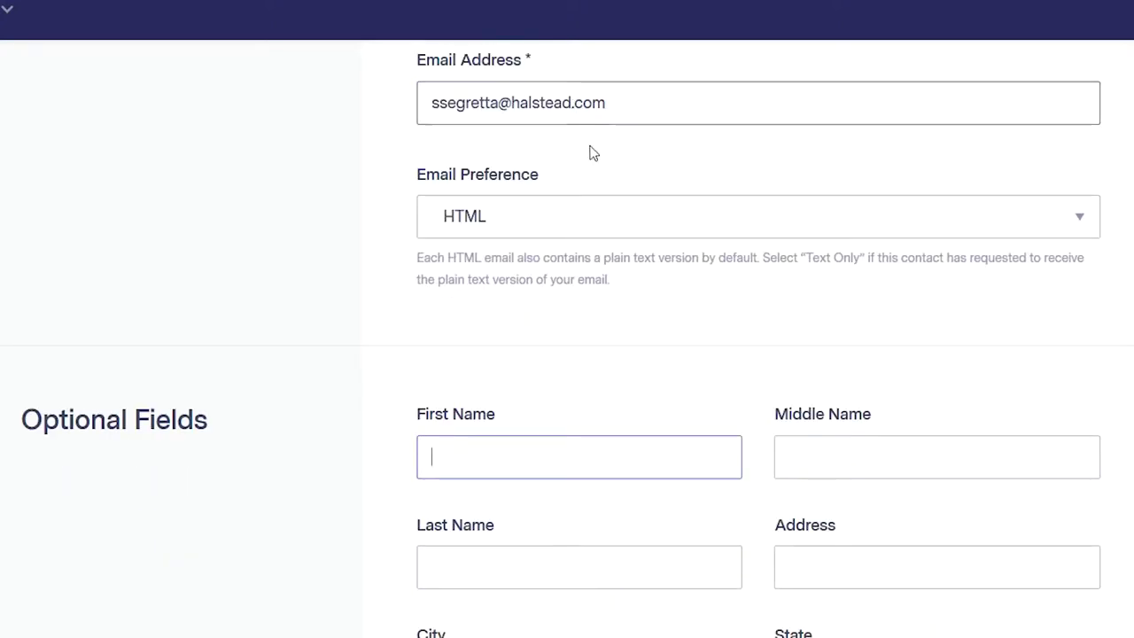
{"action": "scroll", "coordinate": [612, 180], "scroll_direction": "up", "scroll_amount": 3}
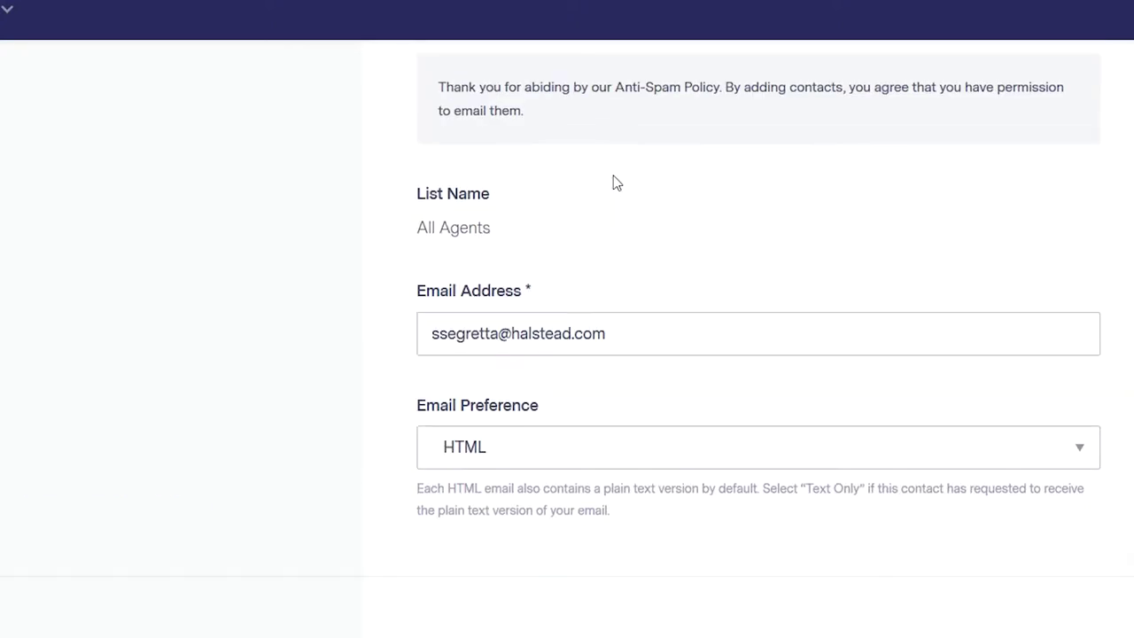
{"action": "scroll", "coordinate": [613, 179], "scroll_direction": "down", "scroll_amount": 4}
{"action": "type", "text": "Steven"}
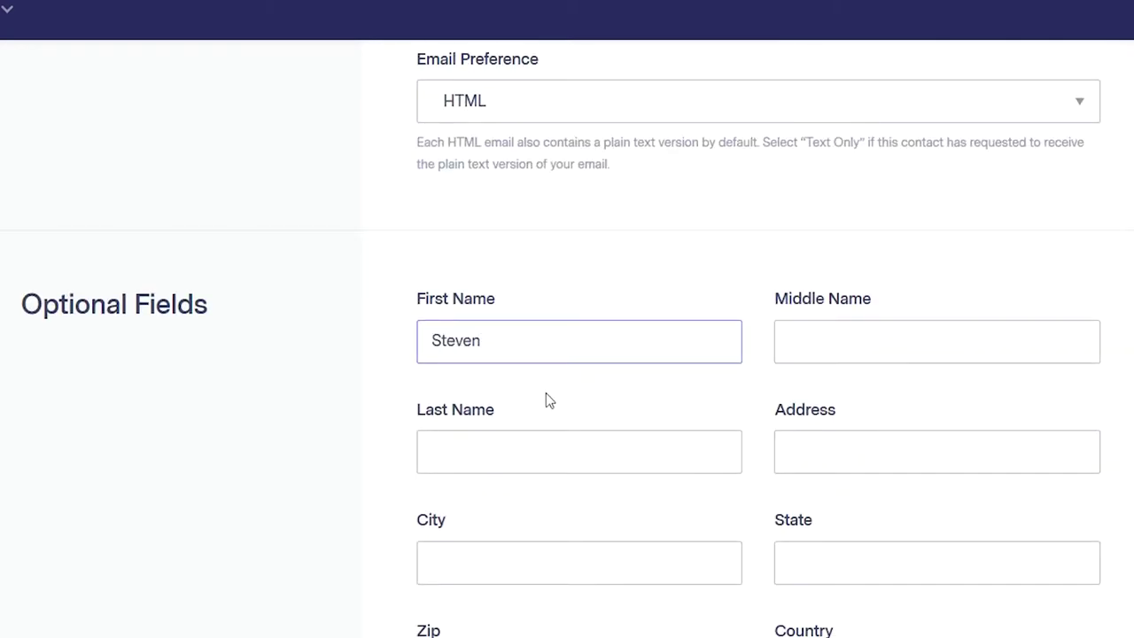
{"action": "scroll", "coordinate": [554, 394], "scroll_direction": "down", "scroll_amount": 15}
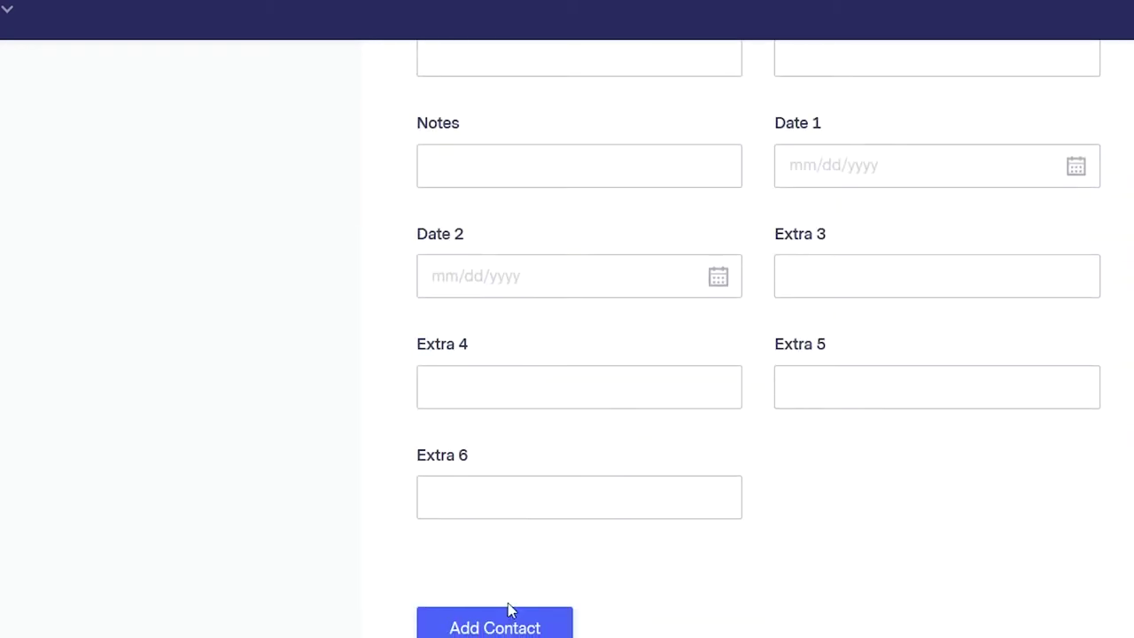
{"action": "left_click", "coordinate": [509, 612]}
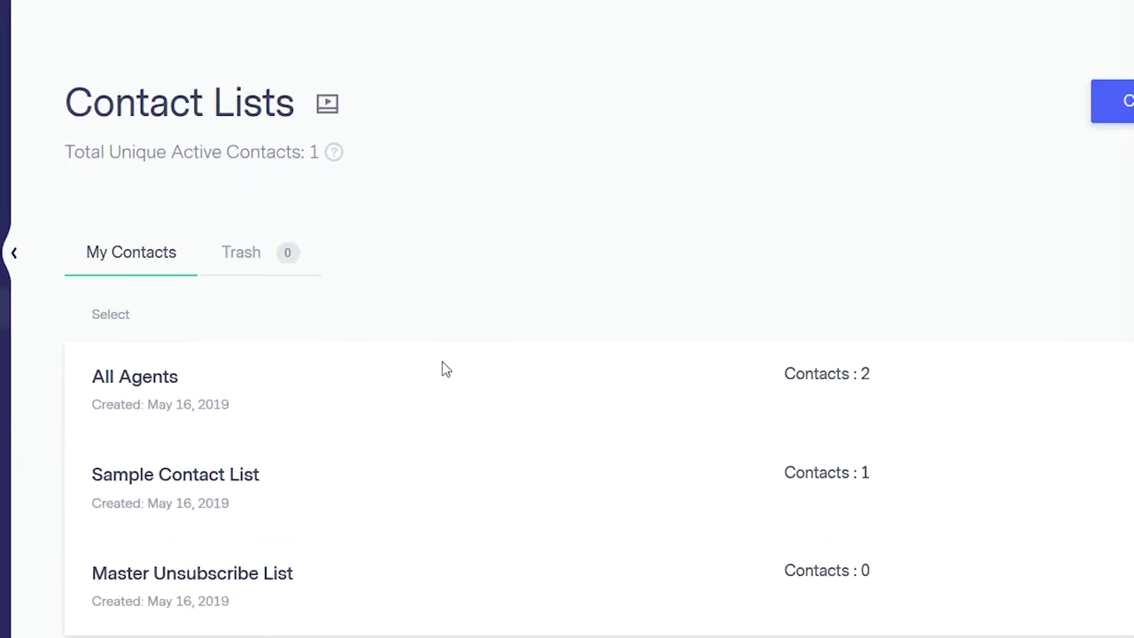
{"action": "scroll", "coordinate": [443, 369], "scroll_direction": "down", "scroll_amount": 1}
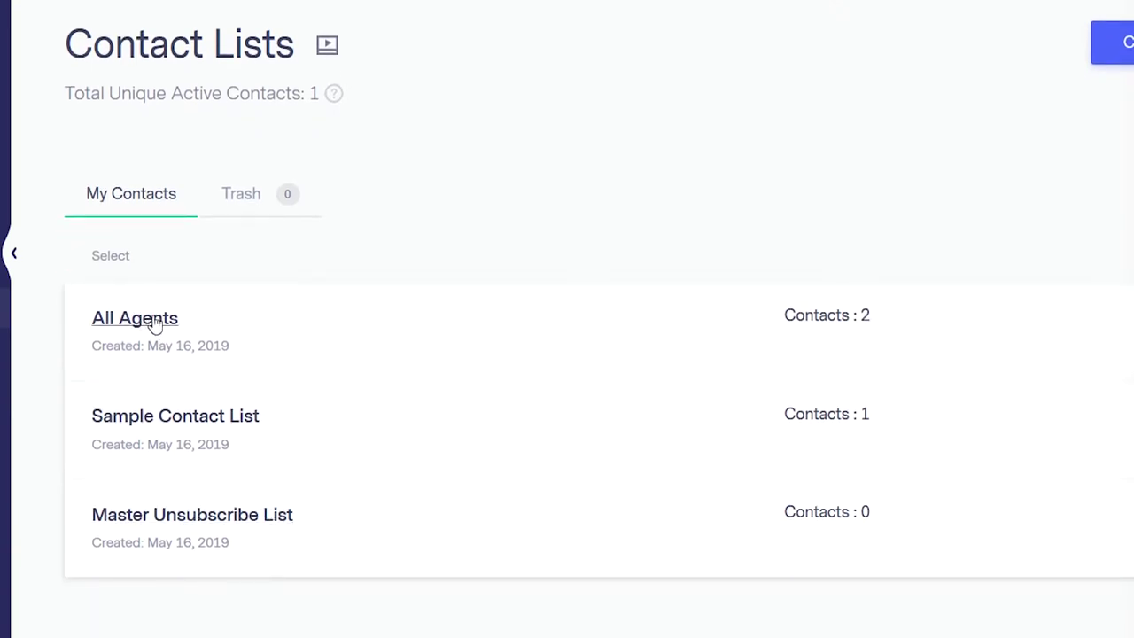
- Expand the sidebar and open Emails > Emails, briefly expanding Automations along the way
{"action": "scroll", "coordinate": [744, 337], "scroll_direction": "up", "scroll_amount": 1}
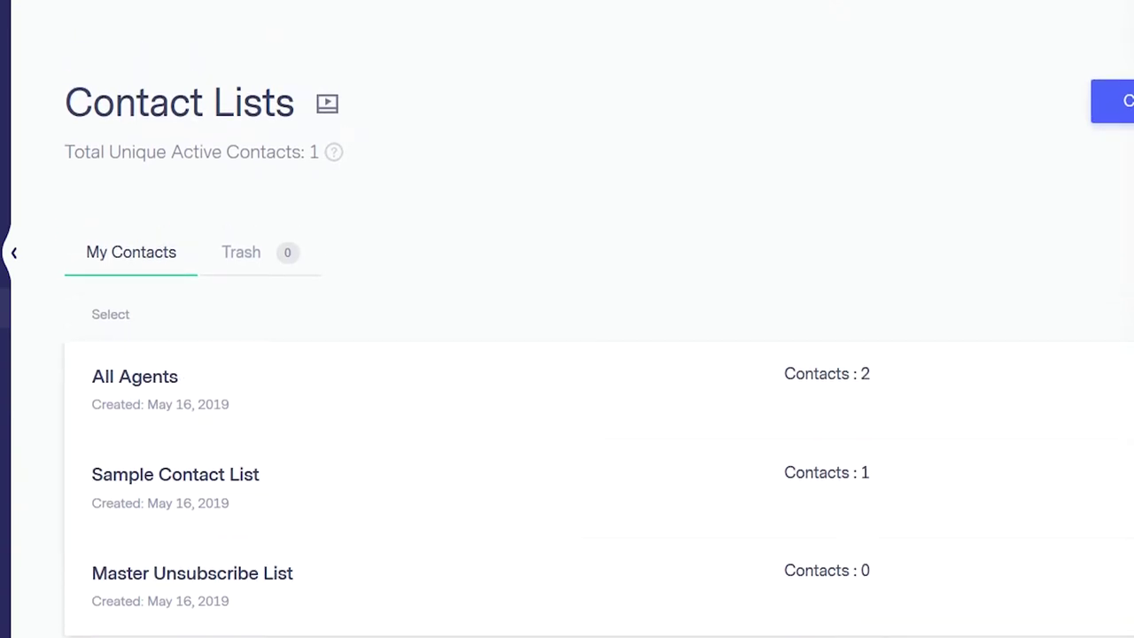
{"action": "left_click", "coordinate": [14, 252]}
{"action": "left_click", "coordinate": [148, 167]}
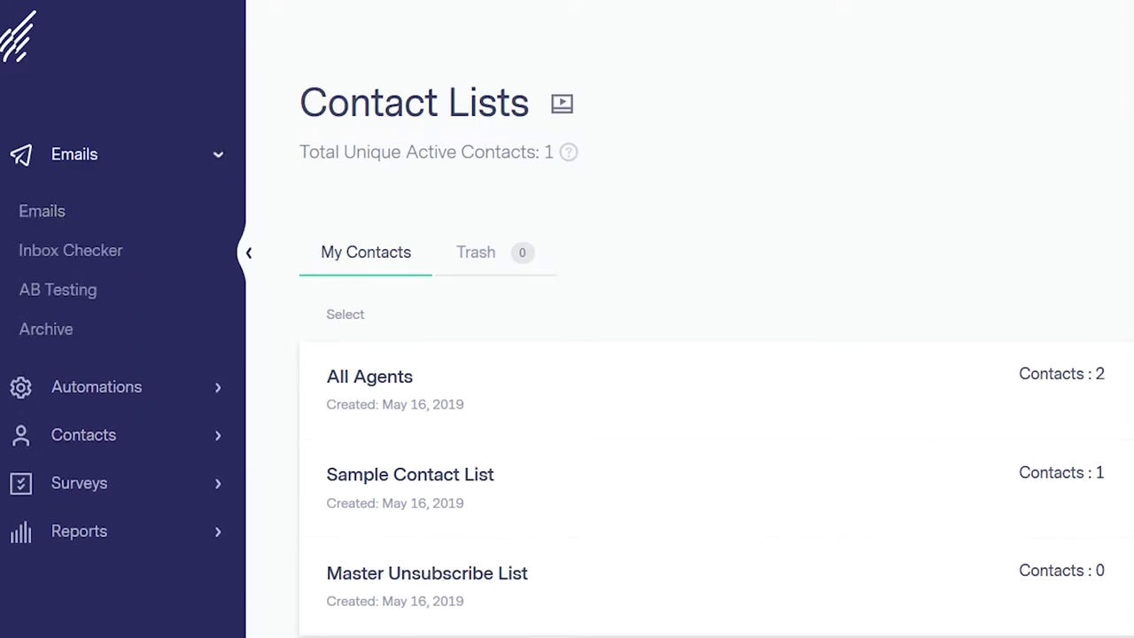
{"action": "left_click", "coordinate": [42, 211]}
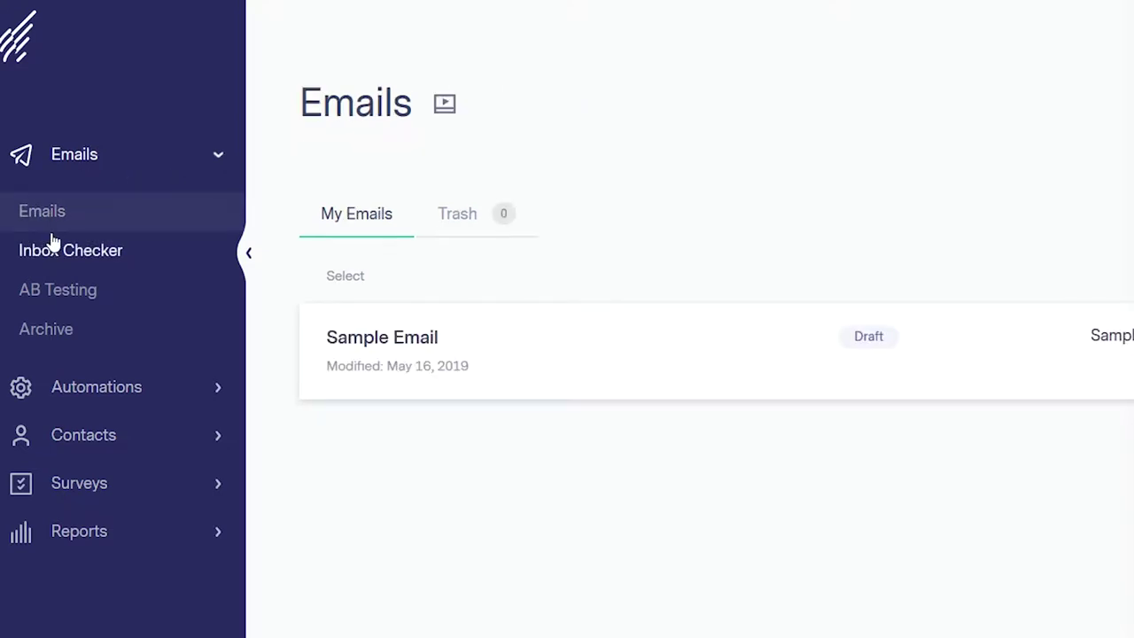
{"action": "left_click", "coordinate": [116, 388]}
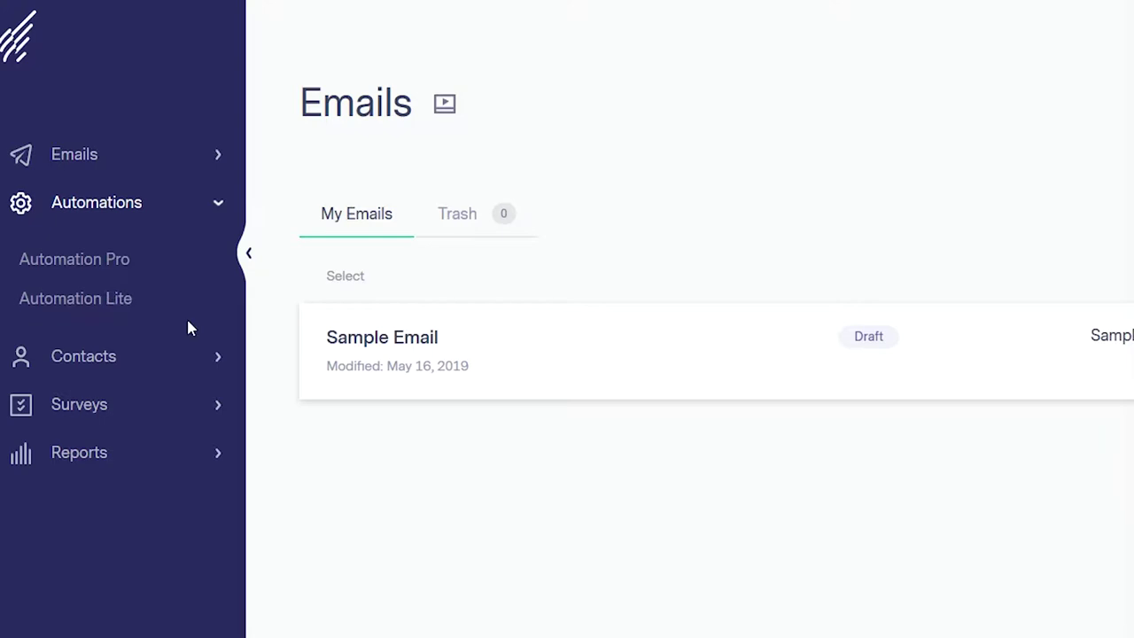
{"action": "left_click", "coordinate": [140, 170]}
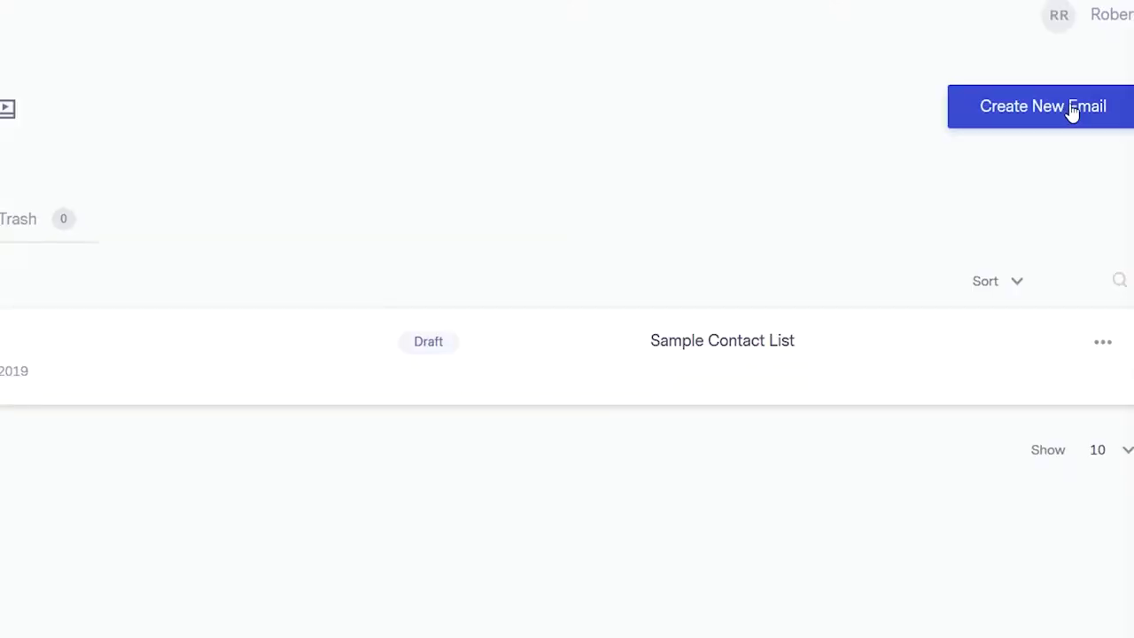
- Start a new campaign with Create New Email
{"action": "left_click", "coordinate": [1072, 111]}
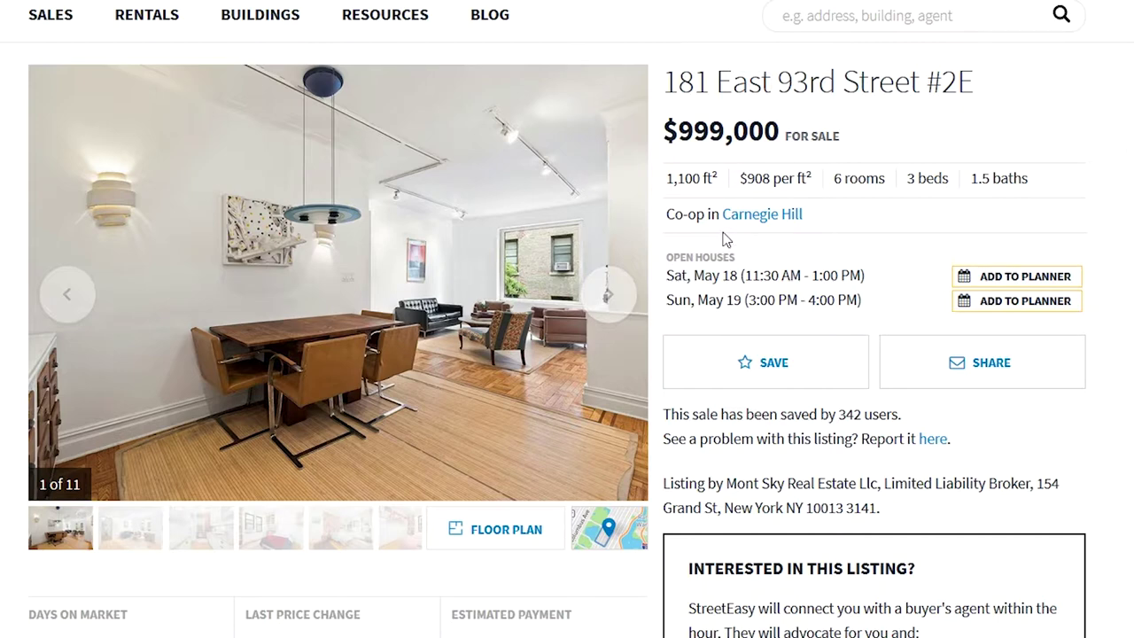
{"action": "scroll", "coordinate": [727, 244], "scroll_direction": "down", "scroll_amount": 2}
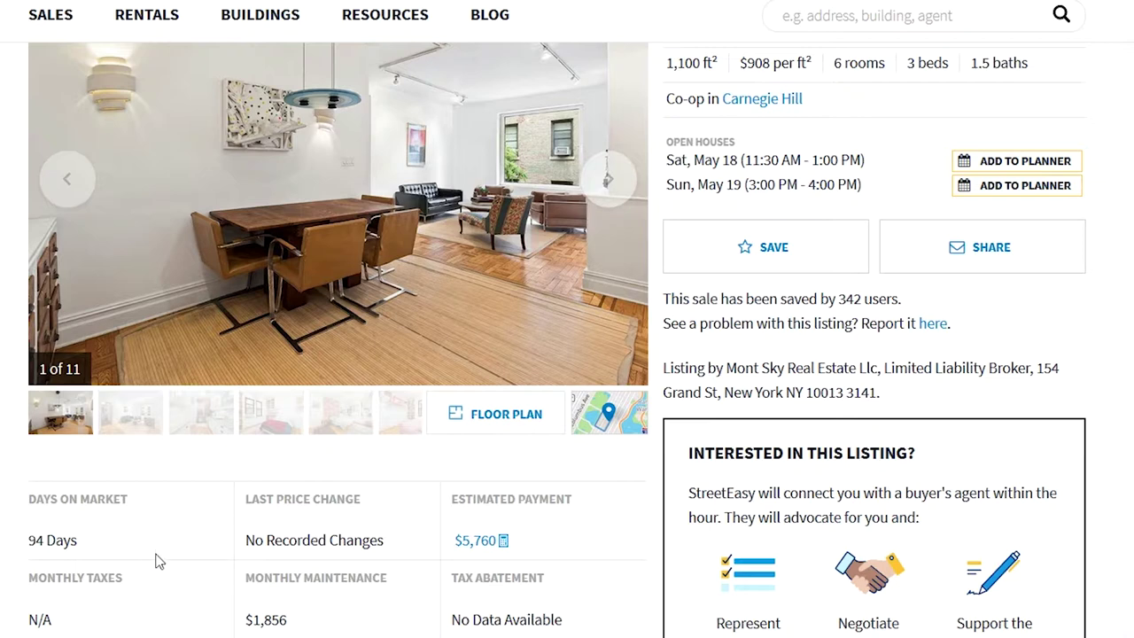
{"action": "scroll", "coordinate": [294, 521], "scroll_direction": "up", "scroll_amount": 2}
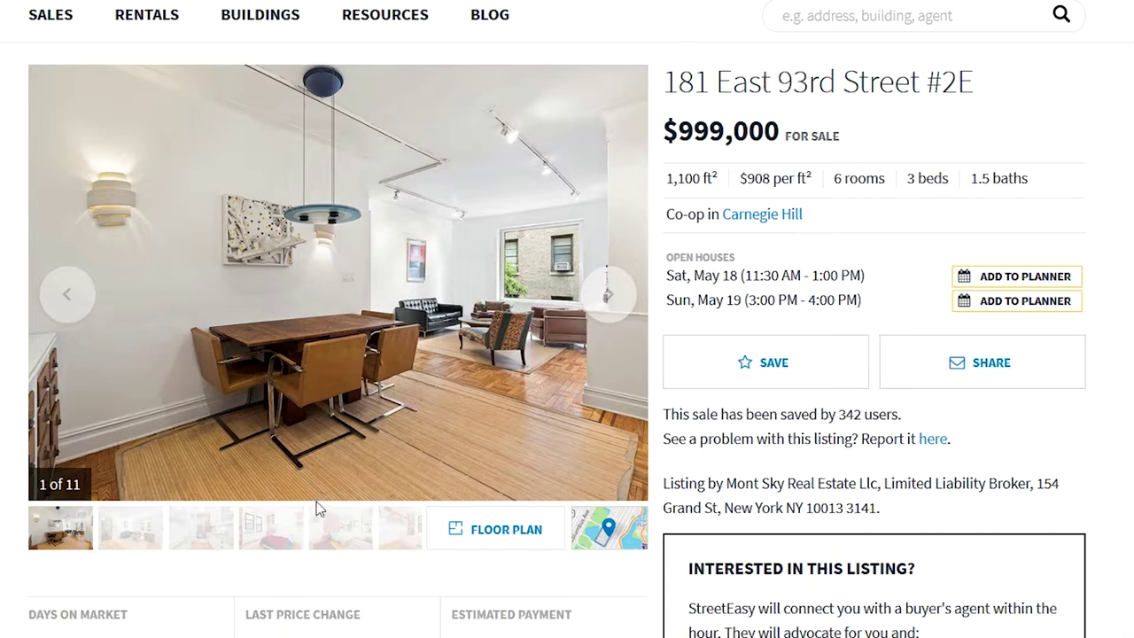
{"action": "scroll", "coordinate": [321, 508], "scroll_direction": "down", "scroll_amount": 4}
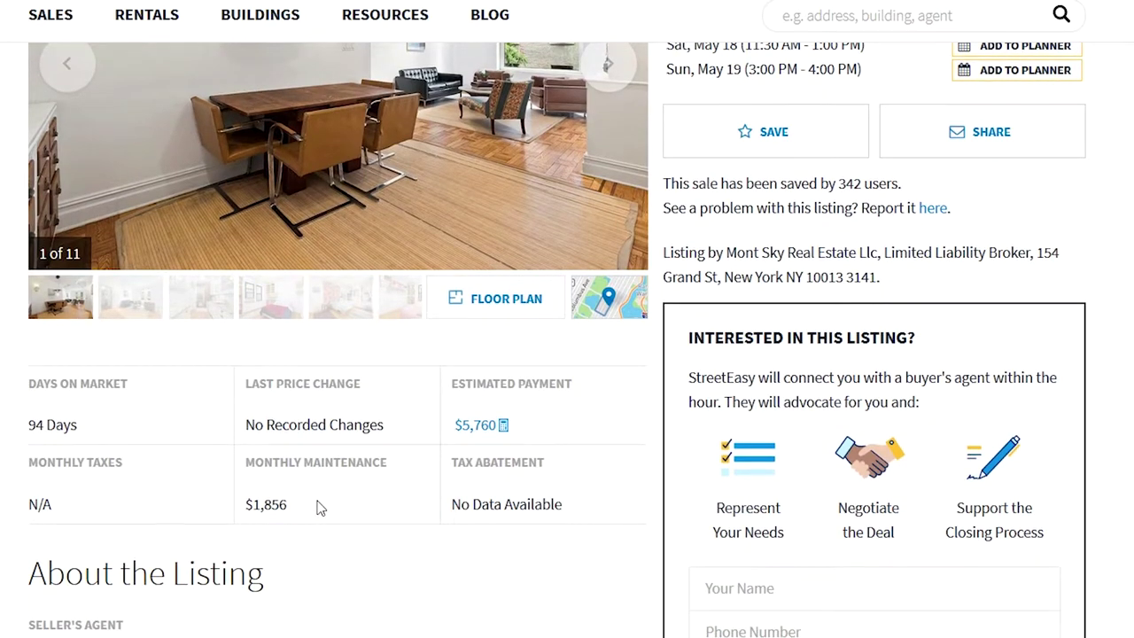
{"action": "scroll", "coordinate": [319, 506], "scroll_direction": "up", "scroll_amount": 2}
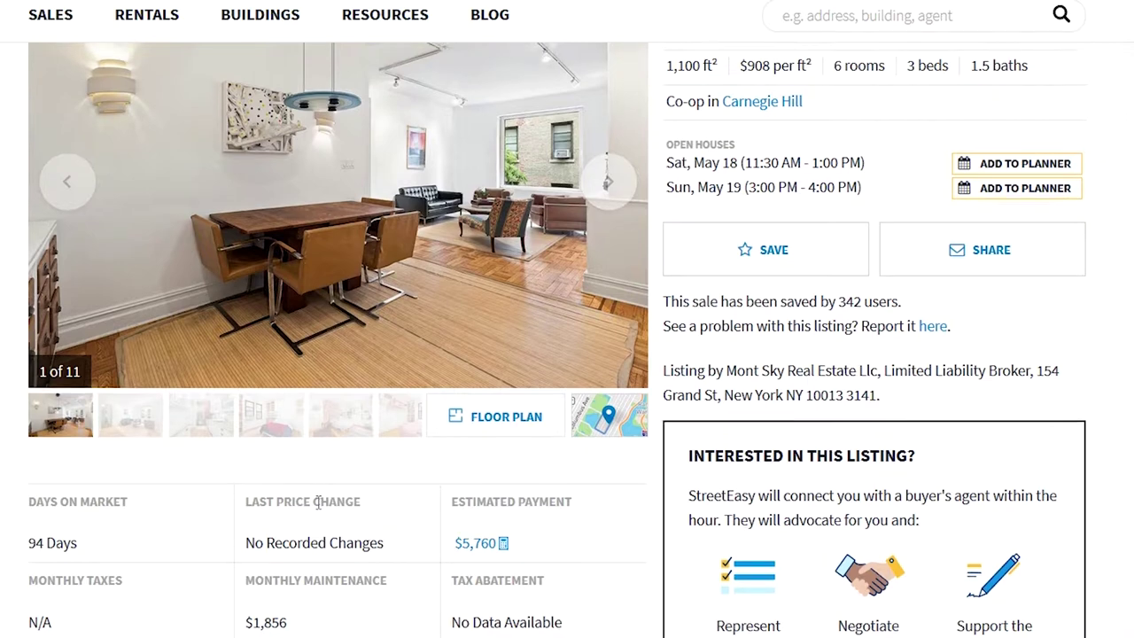
{"action": "scroll", "coordinate": [319, 502], "scroll_direction": "up", "scroll_amount": 2}
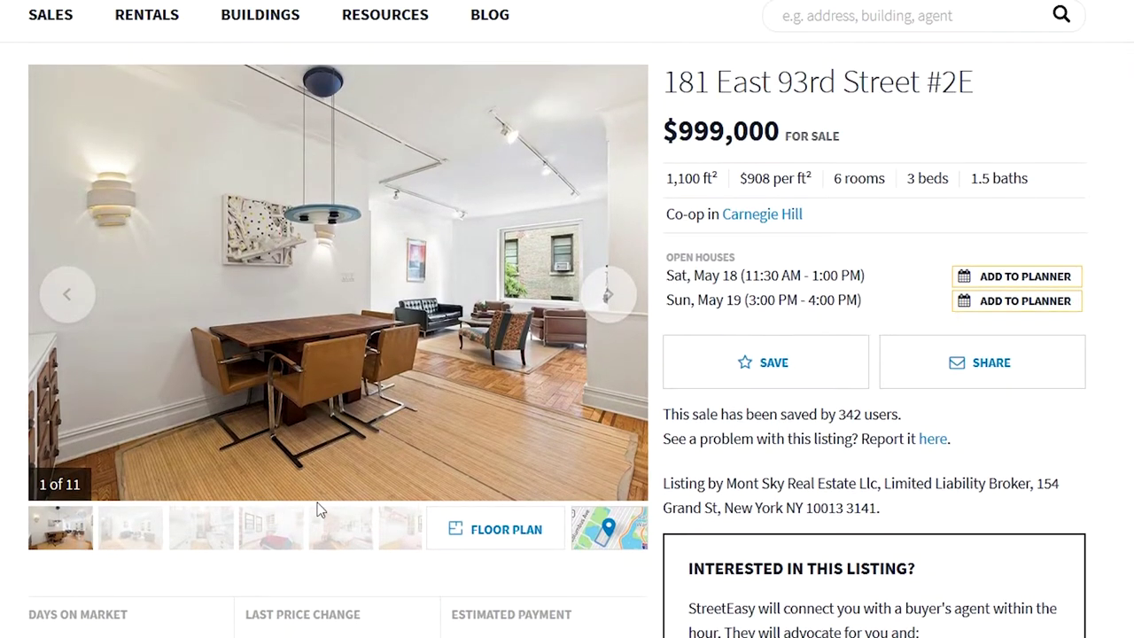
{"action": "scroll", "coordinate": [455, 498], "scroll_direction": "down", "scroll_amount": 2}
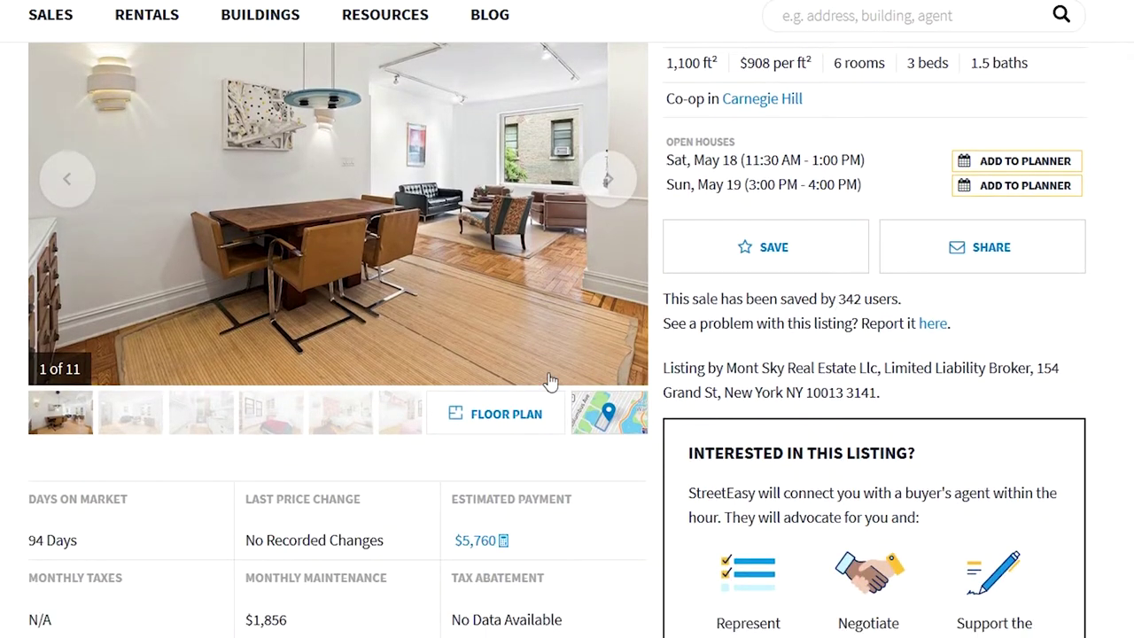
{"action": "scroll", "coordinate": [547, 383], "scroll_direction": "up", "scroll_amount": 2}
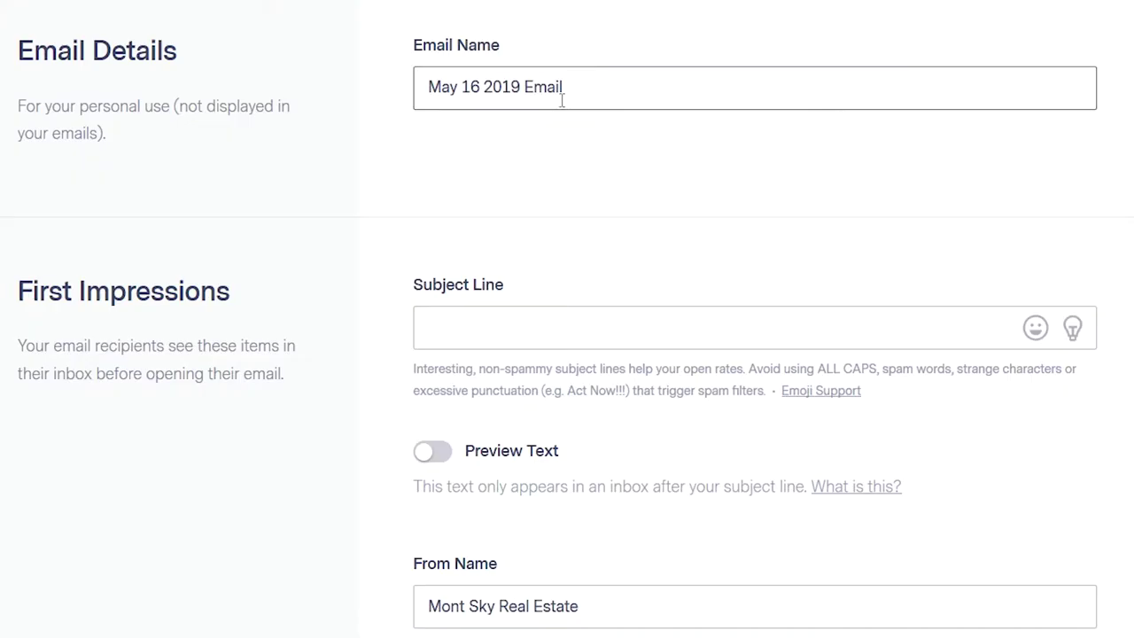
{"action": "key", "text": "ctrl+a"}
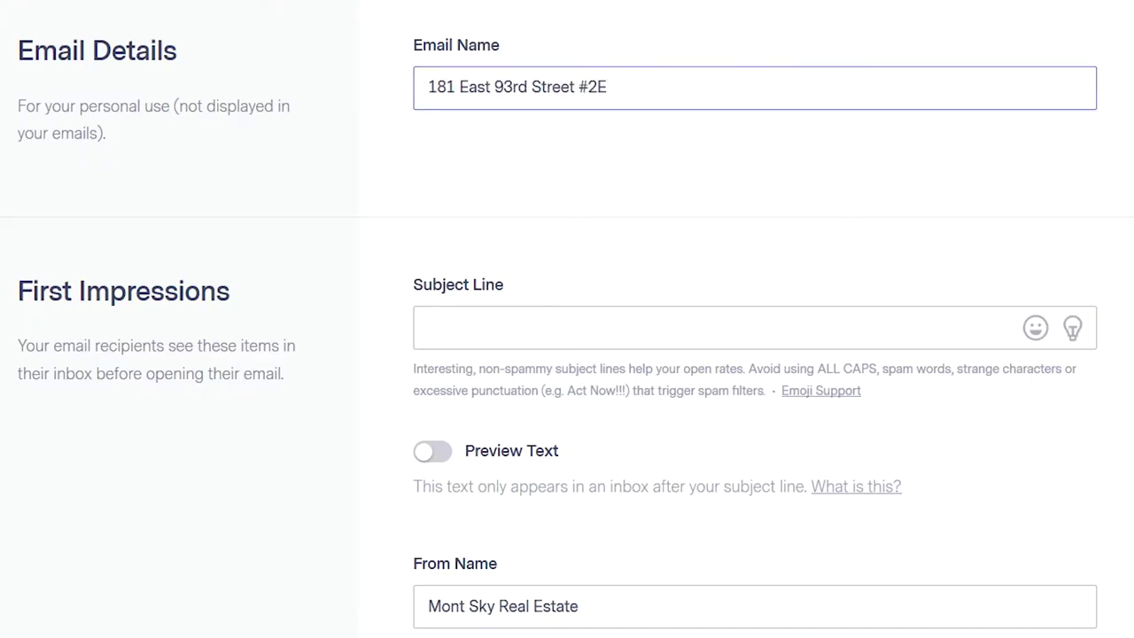
- Move the listing headline out of the email name and into the subject line
{"action": "key", "text": "Home"}
{"action": "type", "text": "Stunning 3 Bed Under $1mm in Prime Carnegie Hill |"}
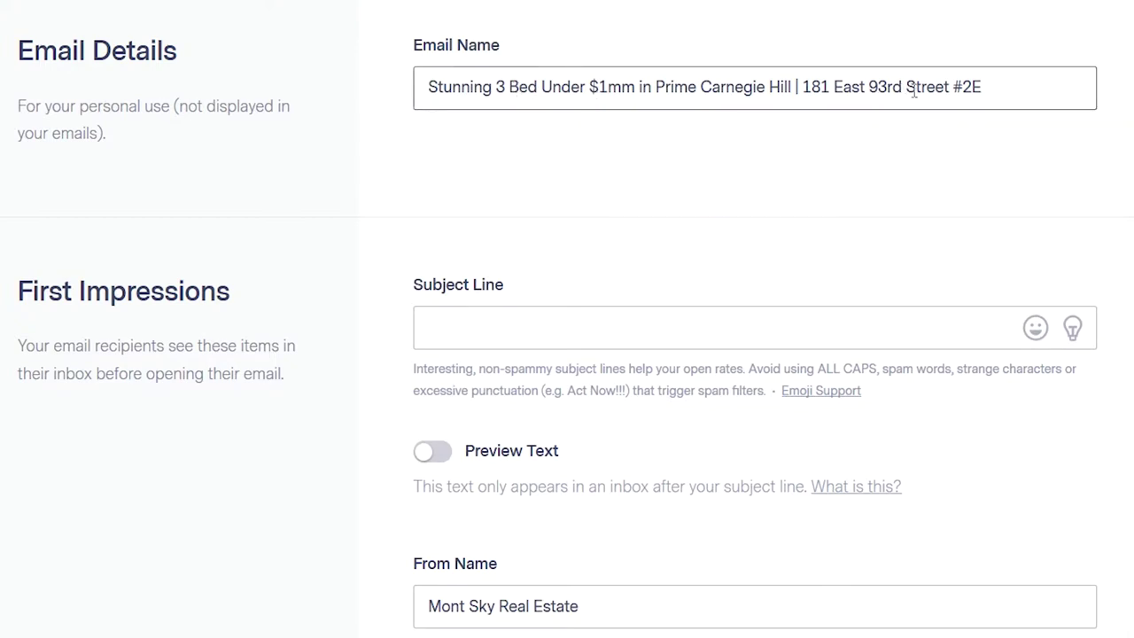
{"action": "triple_click", "coordinate": [556, 88]}
{"action": "key", "text": "ctrl+c"}
{"action": "key", "text": "BackSpace"}
{"action": "left_click", "coordinate": [514, 344]}
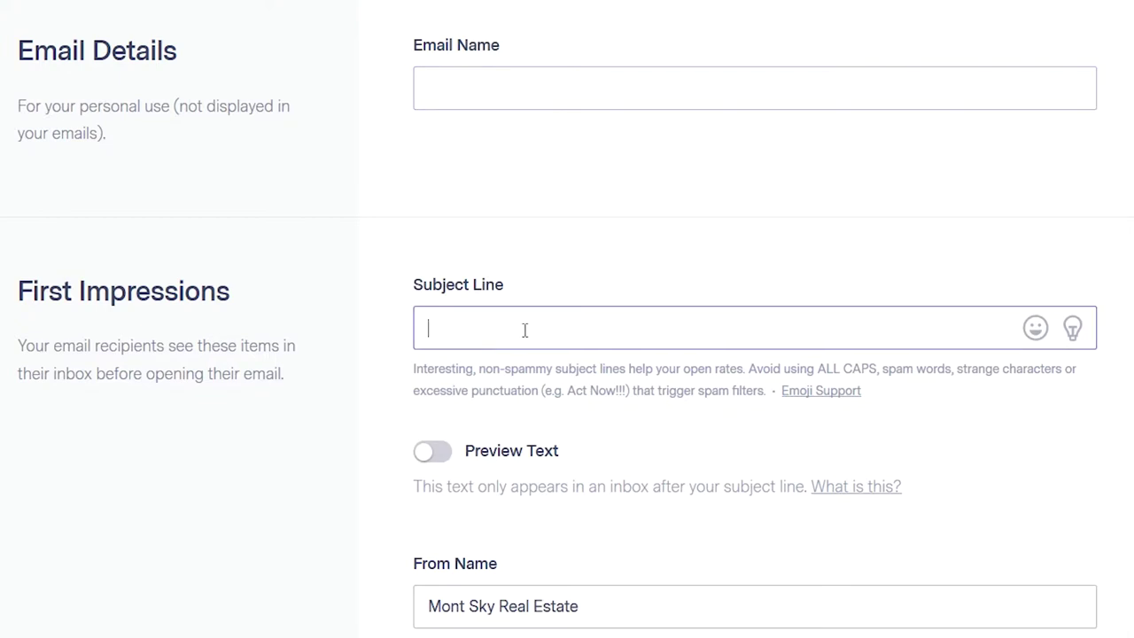
{"action": "key", "text": "ctrl+v"}
{"action": "left_click", "coordinate": [567, 94]}
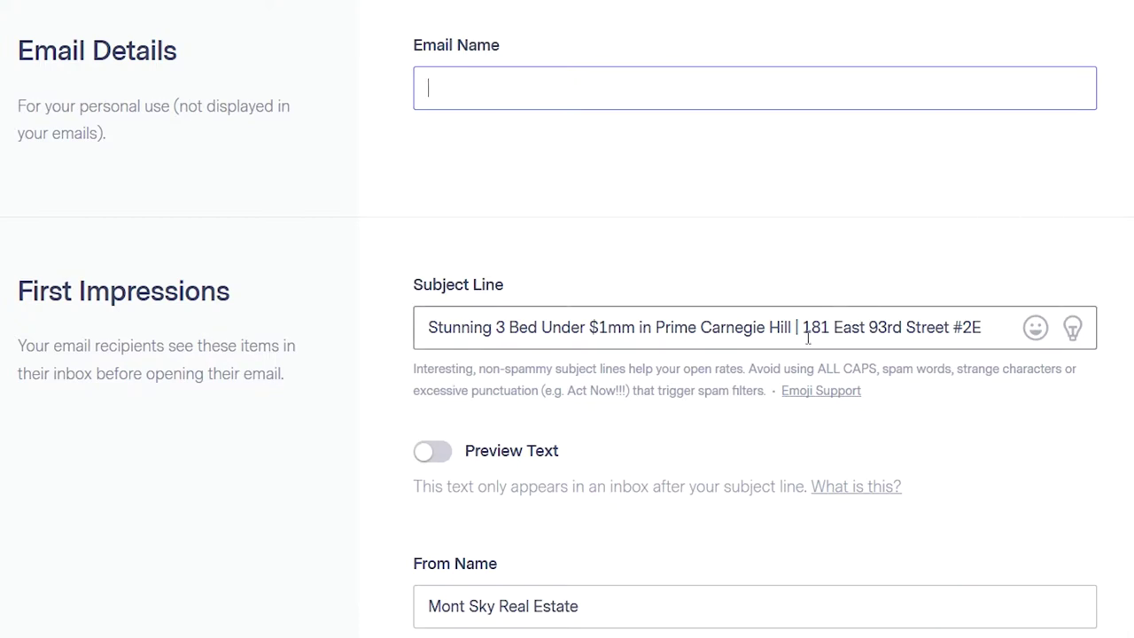
{"action": "left_click_drag", "start_coordinate": [804, 327], "coordinate": [990, 328]}
{"action": "key", "text": "ctrl+c"}
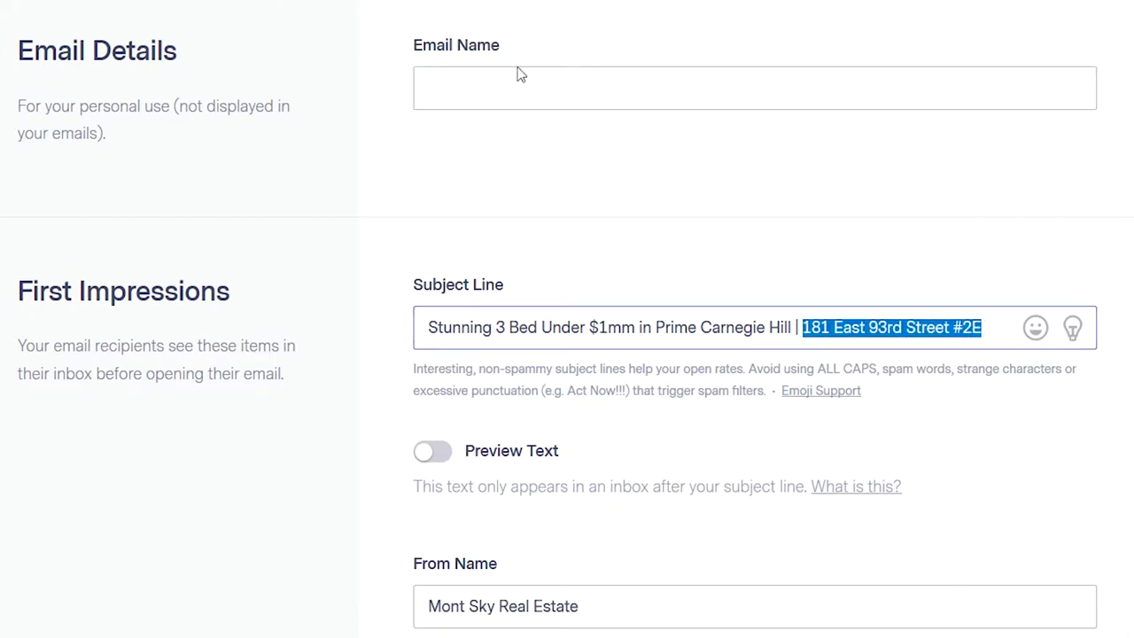
{"action": "left_click", "coordinate": [554, 87]}
{"action": "key", "text": "ctrl+v"}
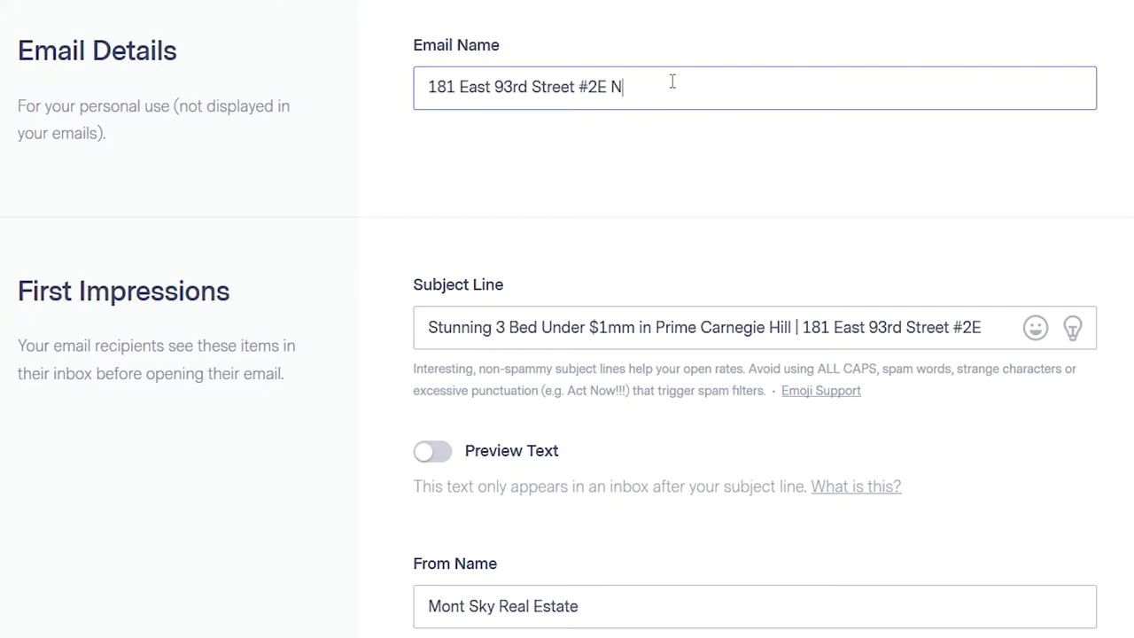
{"action": "type", "text": "New"}
{"action": "left_click", "coordinate": [546, 225]}
{"action": "left_click", "coordinate": [622, 89]}
- Enable preview text and paste the description 'Elegant and spacious three bedroom apartment in boutique pre-war building.'
{"action": "scroll", "coordinate": [673, 301], "scroll_direction": "down", "scroll_amount": 2}
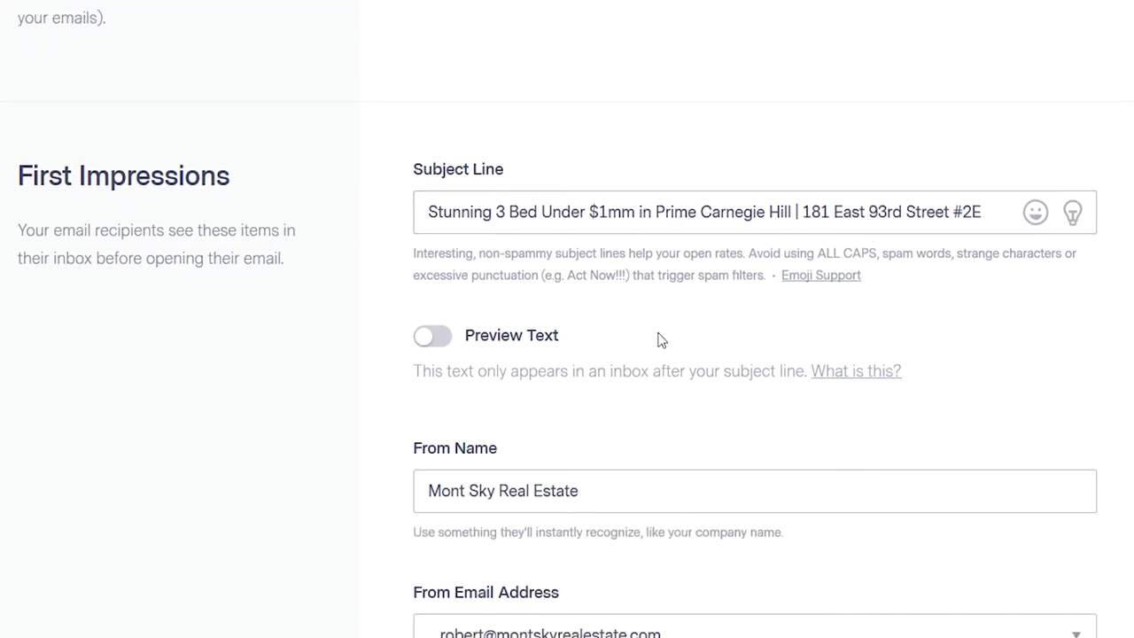
{"action": "left_click", "coordinate": [450, 345]}
{"action": "left_click", "coordinate": [432, 347]}
{"action": "left_click", "coordinate": [432, 346]}
{"action": "left_click", "coordinate": [468, 423]}
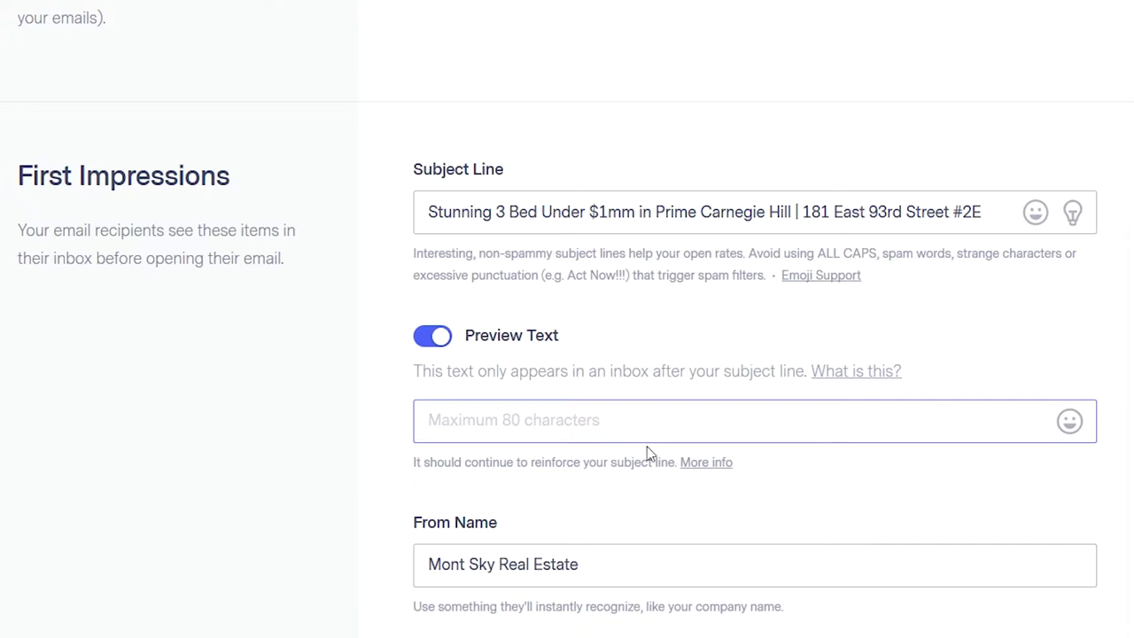
{"action": "type", "text": "Elegant and spacious three bedroom apartment in boutique pre-war building. Origi"}
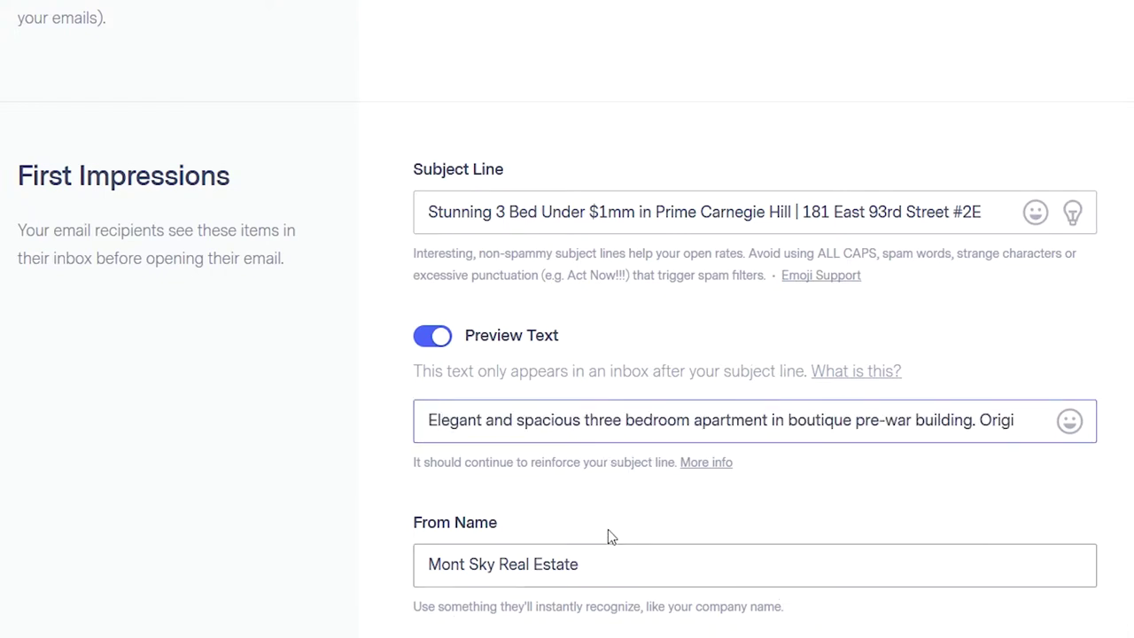
- Review the available sender addresses and keep the current sender
{"action": "scroll", "coordinate": [603, 549], "scroll_direction": "down", "scroll_amount": 3}
{"action": "scroll", "coordinate": [624, 520], "scroll_direction": "down", "scroll_amount": 2}
{"action": "left_click", "coordinate": [602, 374]}
{"action": "left_click", "coordinate": [532, 372]}
{"action": "scroll", "coordinate": [362, 426], "scroll_direction": "down", "scroll_amount": 3}
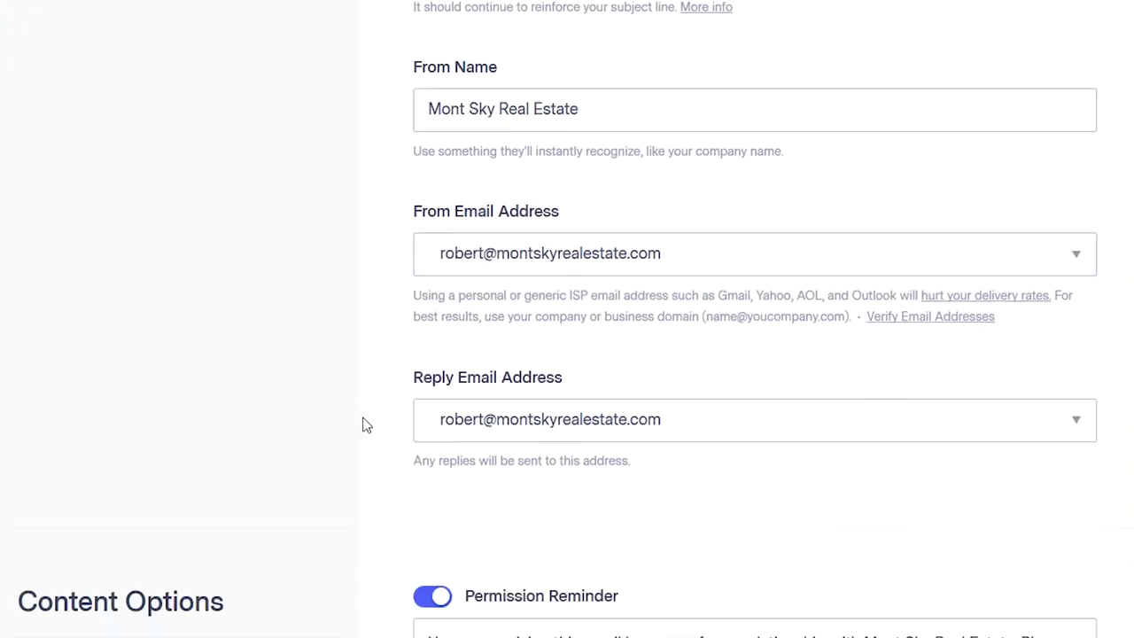
- Turn off the permission reminder and leave auto-tweeting disabled
{"action": "scroll", "coordinate": [579, 378], "scroll_direction": "down", "scroll_amount": 3}
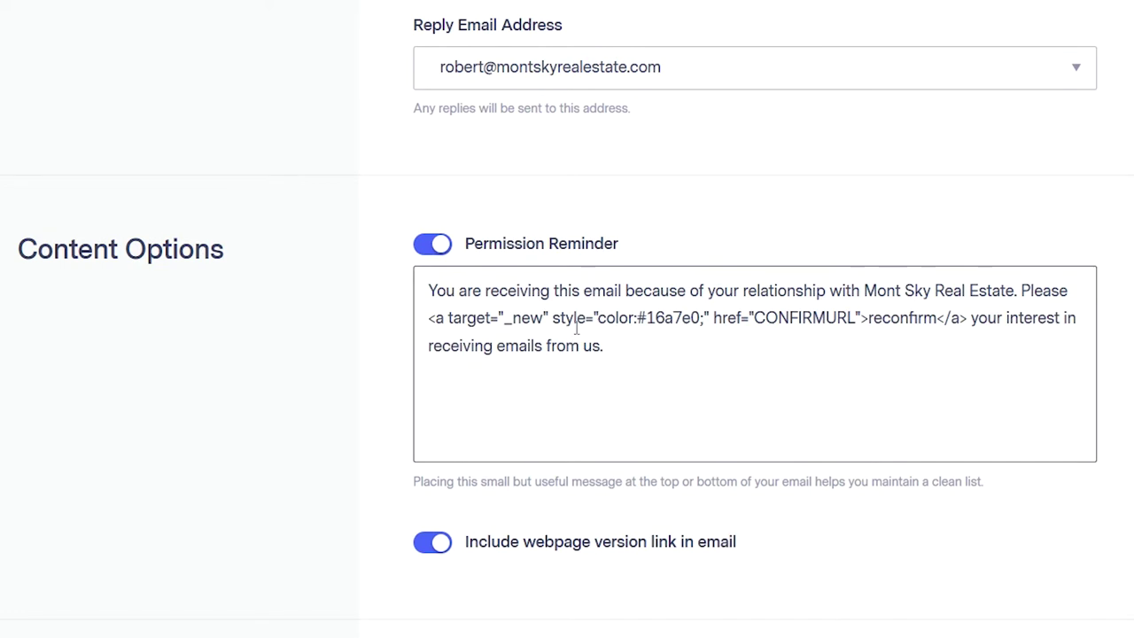
{"action": "left_click", "coordinate": [434, 244]}
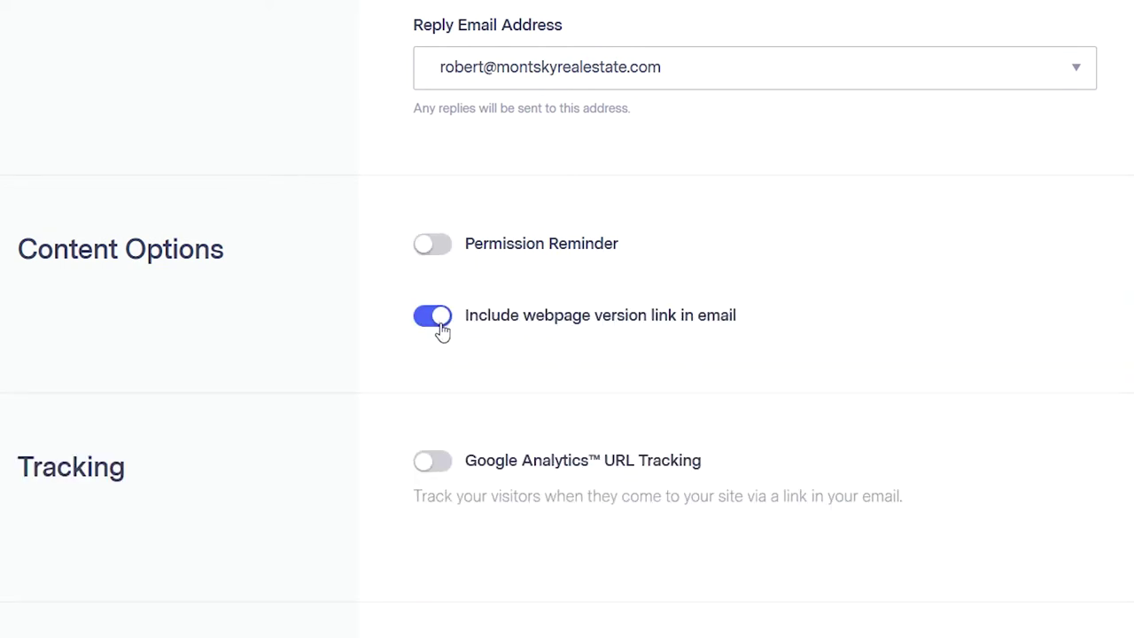
{"action": "scroll", "coordinate": [505, 375], "scroll_direction": "down", "scroll_amount": 3}
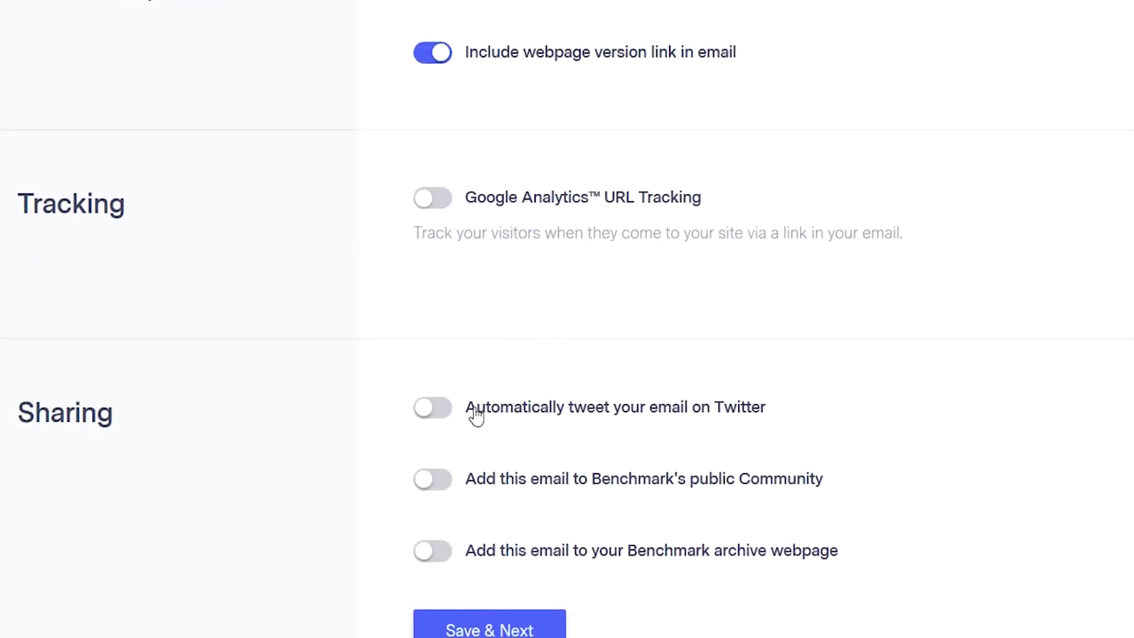
{"action": "left_click", "coordinate": [450, 413]}
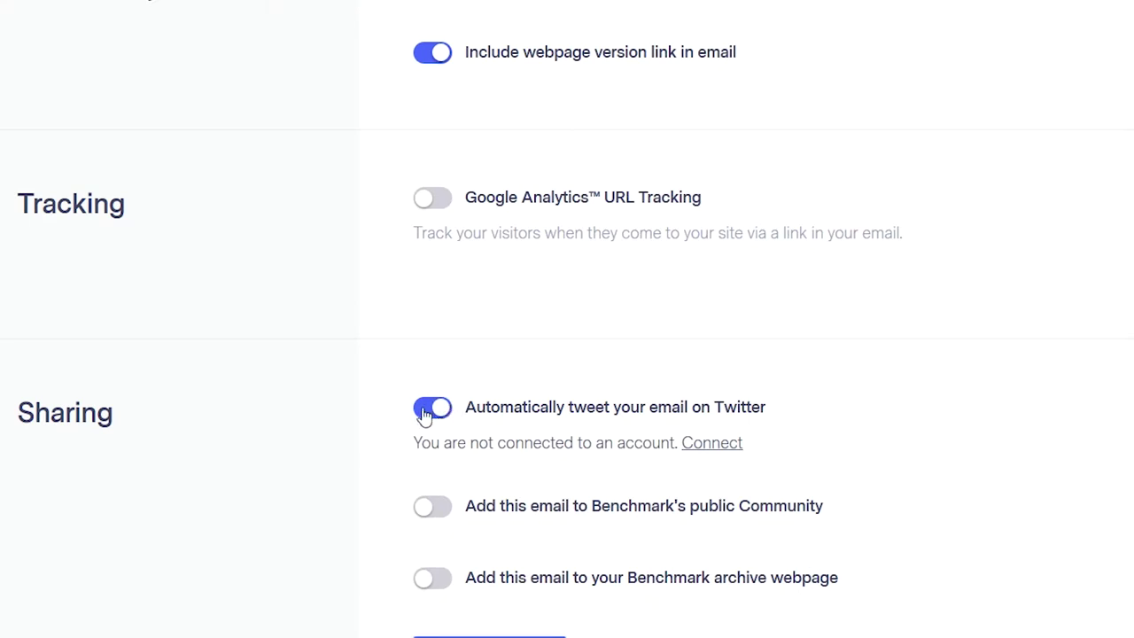
{"action": "left_click", "coordinate": [424, 415]}
{"action": "left_click", "coordinate": [462, 417]}
{"action": "left_click", "coordinate": [435, 413]}
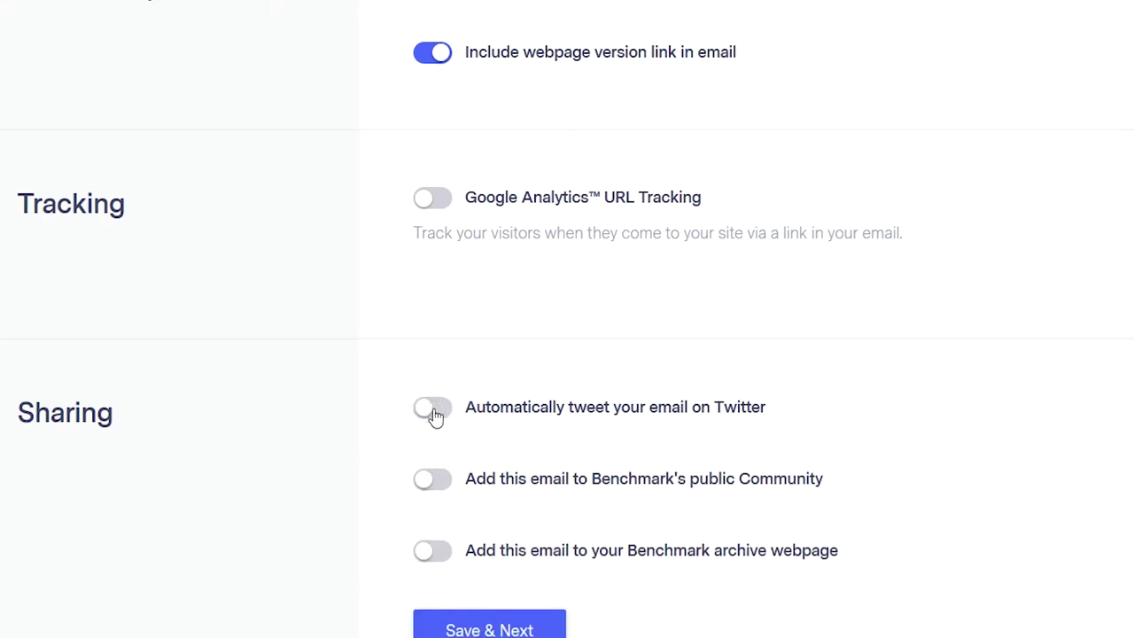
- Share to the Community under Real Estate with tags coop, nyc, ues, carnegie hill, real estate
{"action": "left_click", "coordinate": [446, 486]}
{"action": "scroll", "coordinate": [443, 491], "scroll_direction": "down", "scroll_amount": 3}
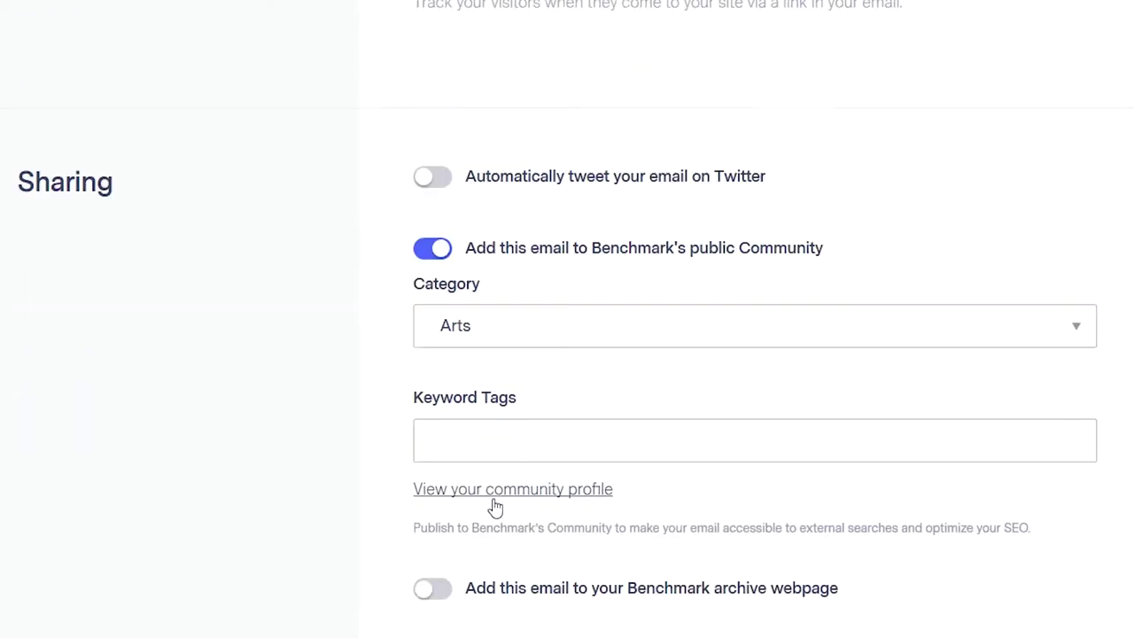
{"action": "left_click", "coordinate": [564, 336]}
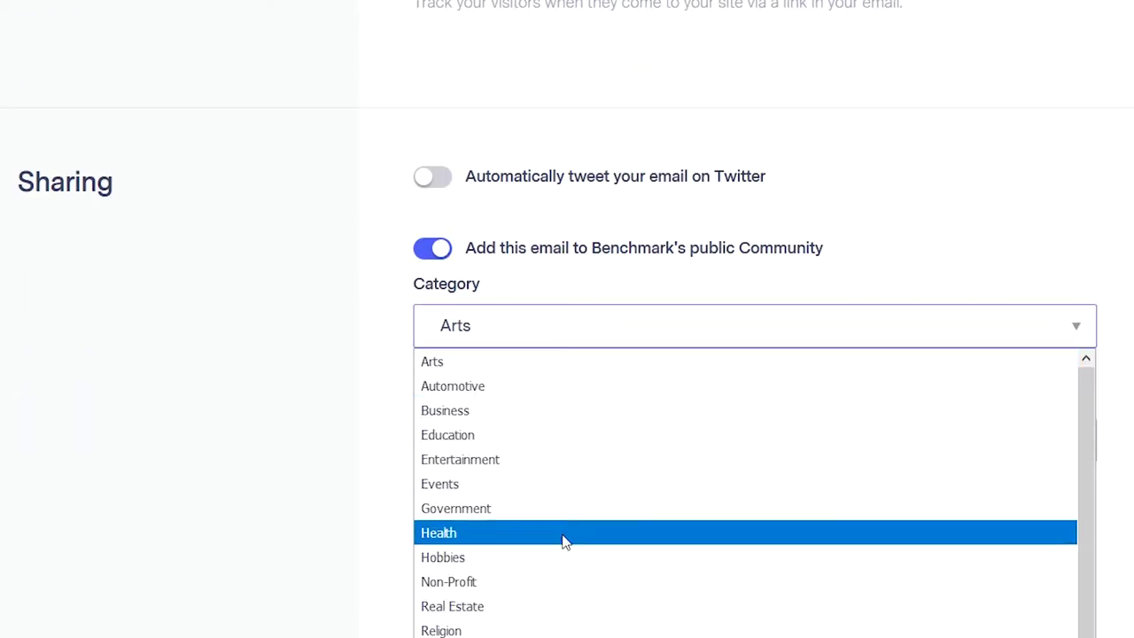
{"action": "scroll", "coordinate": [558, 624], "scroll_direction": "down", "scroll_amount": 1}
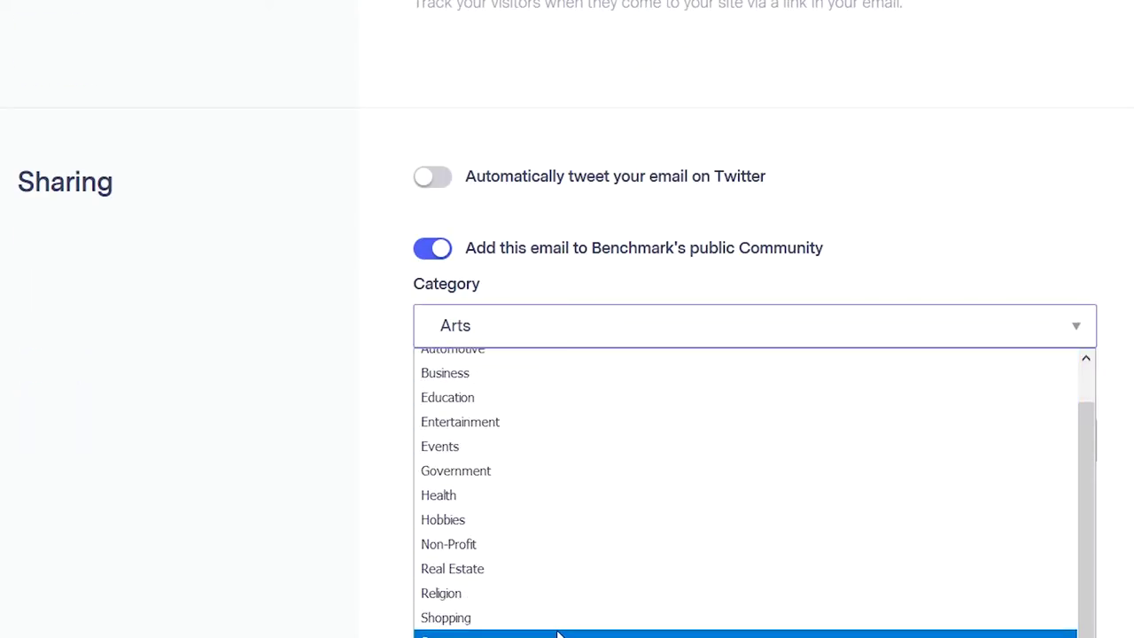
{"action": "left_click", "coordinate": [512, 570]}
{"action": "scroll", "coordinate": [452, 443], "scroll_direction": "down", "scroll_amount": 1}
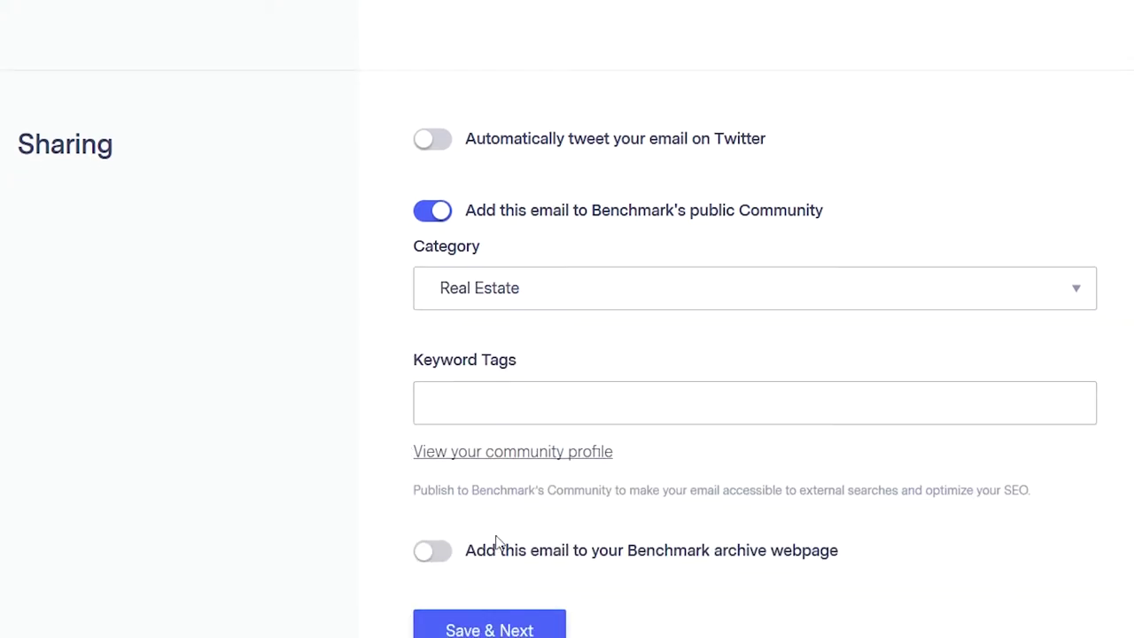
{"action": "left_click", "coordinate": [514, 402]}
{"action": "type", "text": "coop, nyc,"}
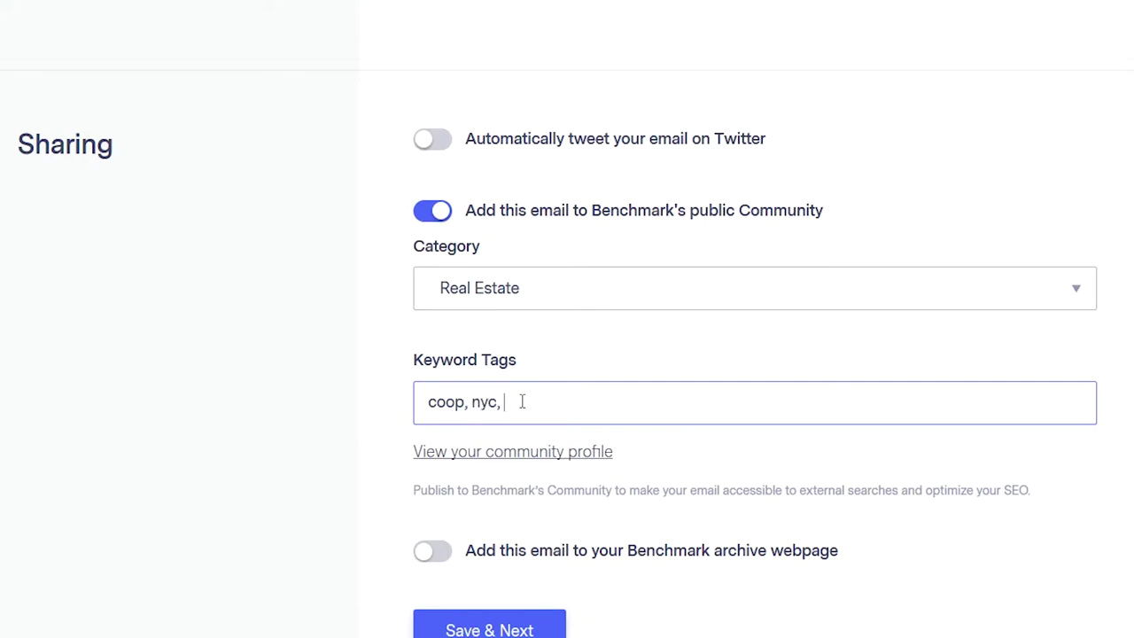
{"action": "type", "text": " ues, carnegie hill, real estate"}
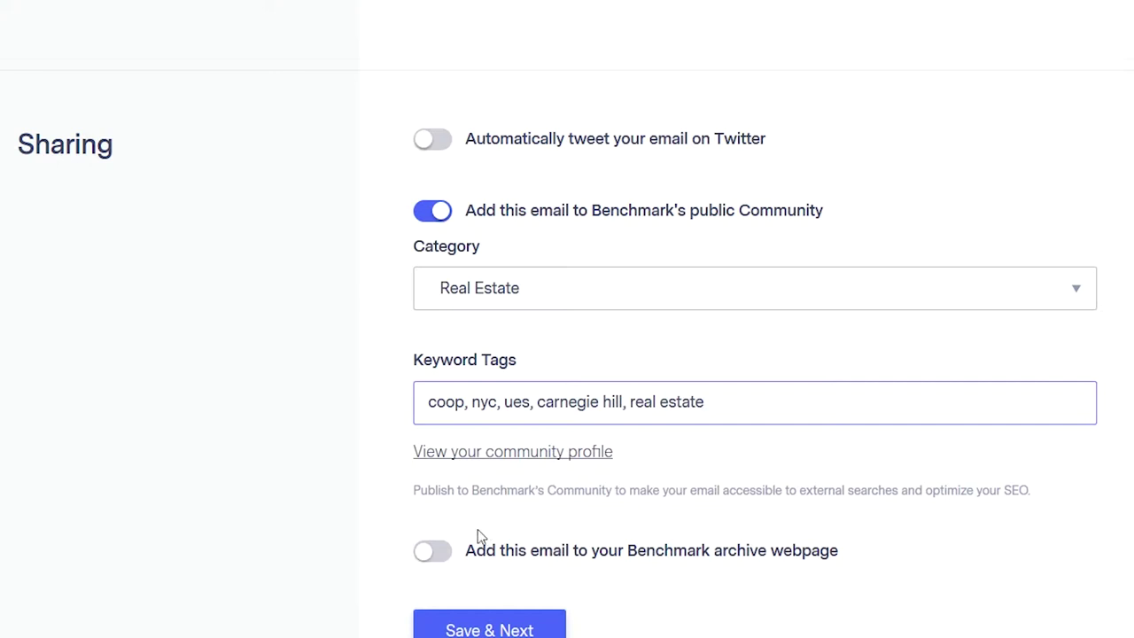
- Add the email to the archive webpage and save the settings
{"action": "left_click", "coordinate": [432, 551]}
{"action": "scroll", "coordinate": [435, 558], "scroll_direction": "down", "scroll_amount": 1}
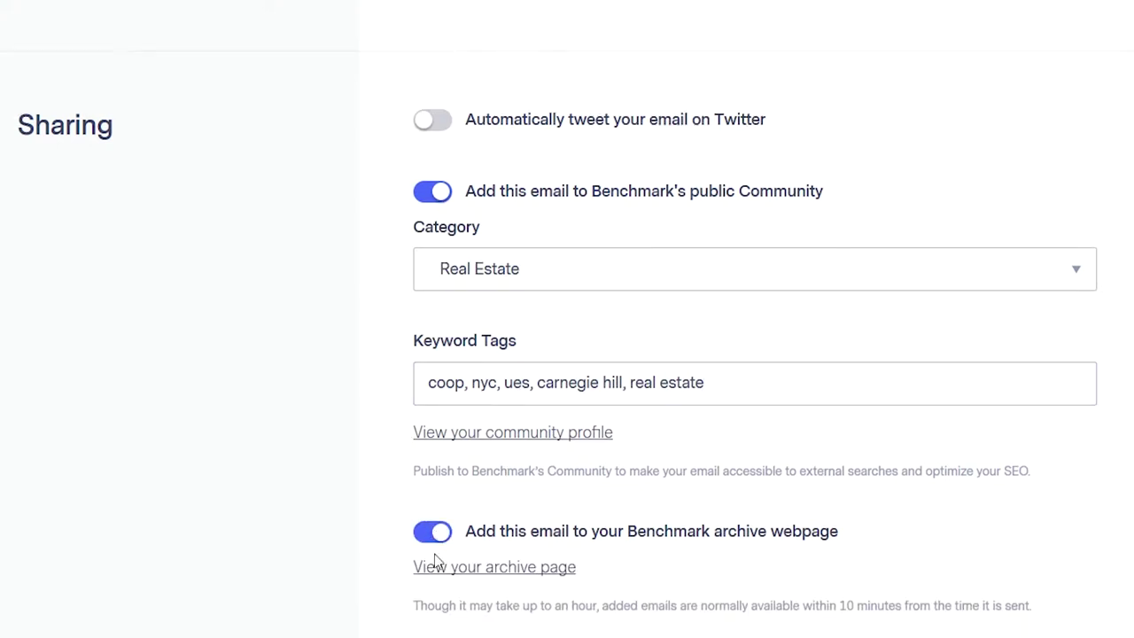
{"action": "left_click", "coordinate": [514, 622]}
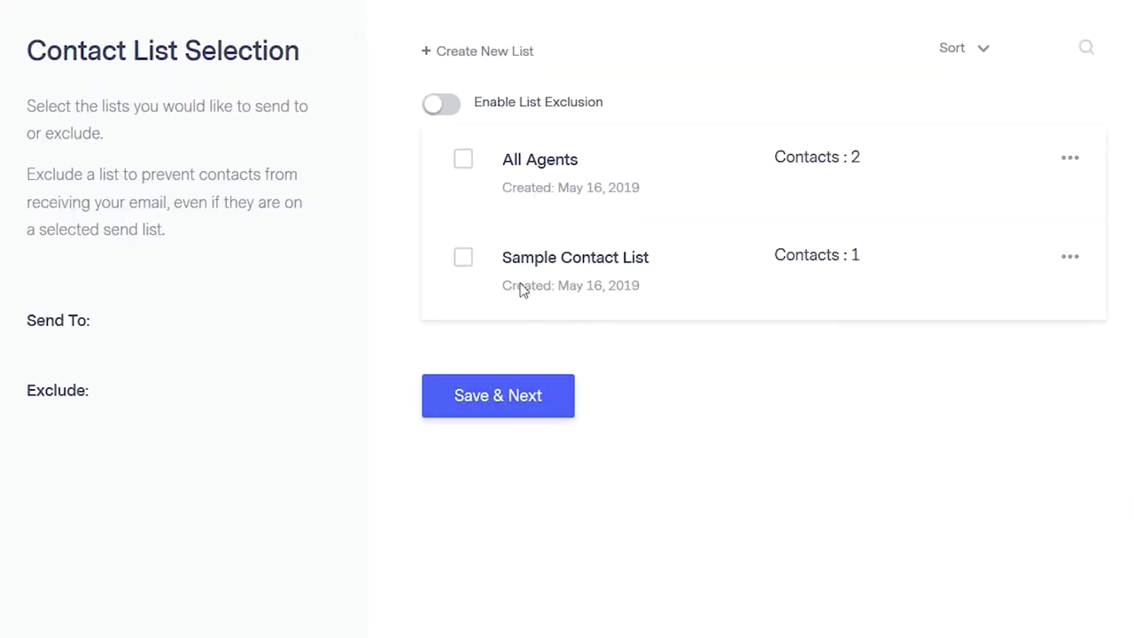
- Select the All Agents contact list as recipients and save
{"action": "left_click", "coordinate": [462, 161]}
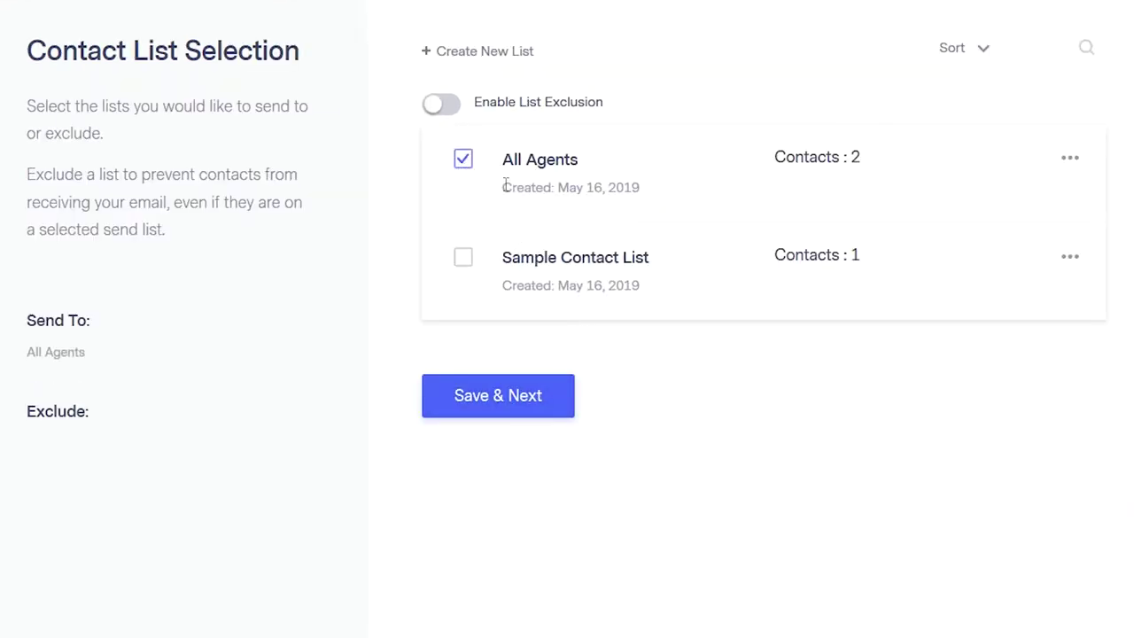
{"action": "left_click", "coordinate": [519, 412]}
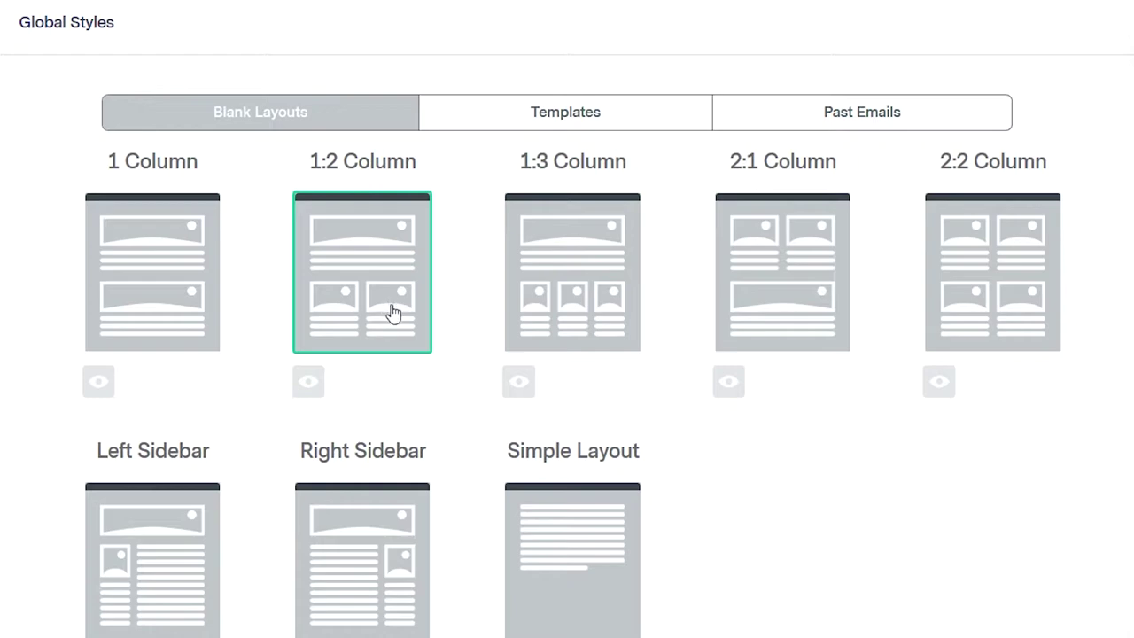
- Pick the blank 1 Column layout for the email
{"action": "left_click", "coordinate": [186, 290]}
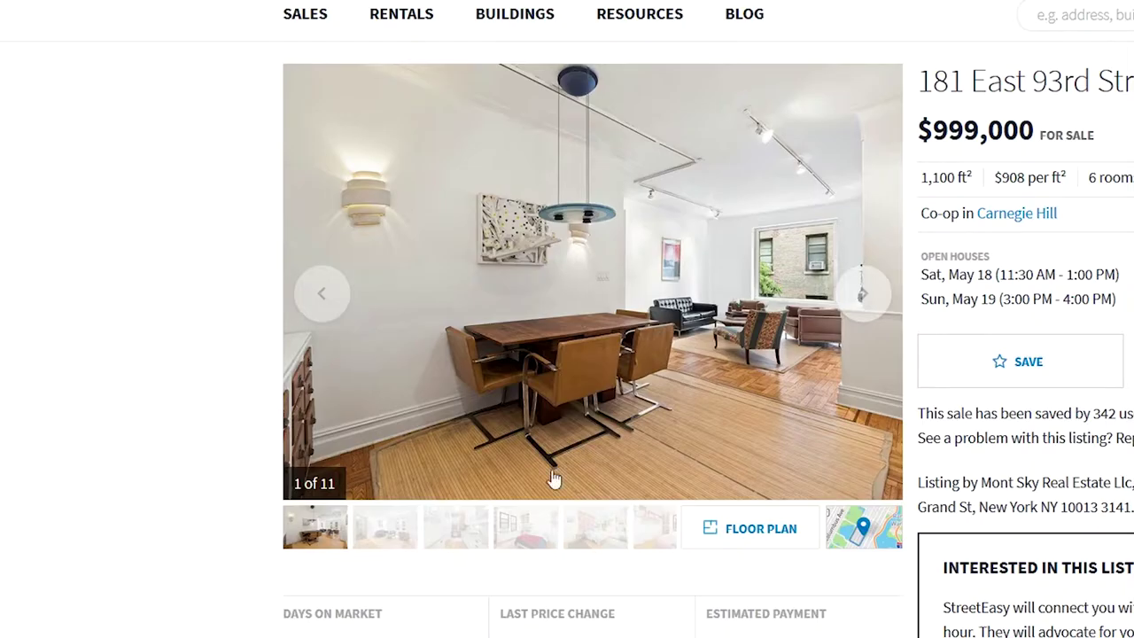
- Start saving the StreetEasy listing photo, then cancel the save
{"action": "right_click", "coordinate": [530, 244]}
{"action": "left_click", "coordinate": [603, 323]}
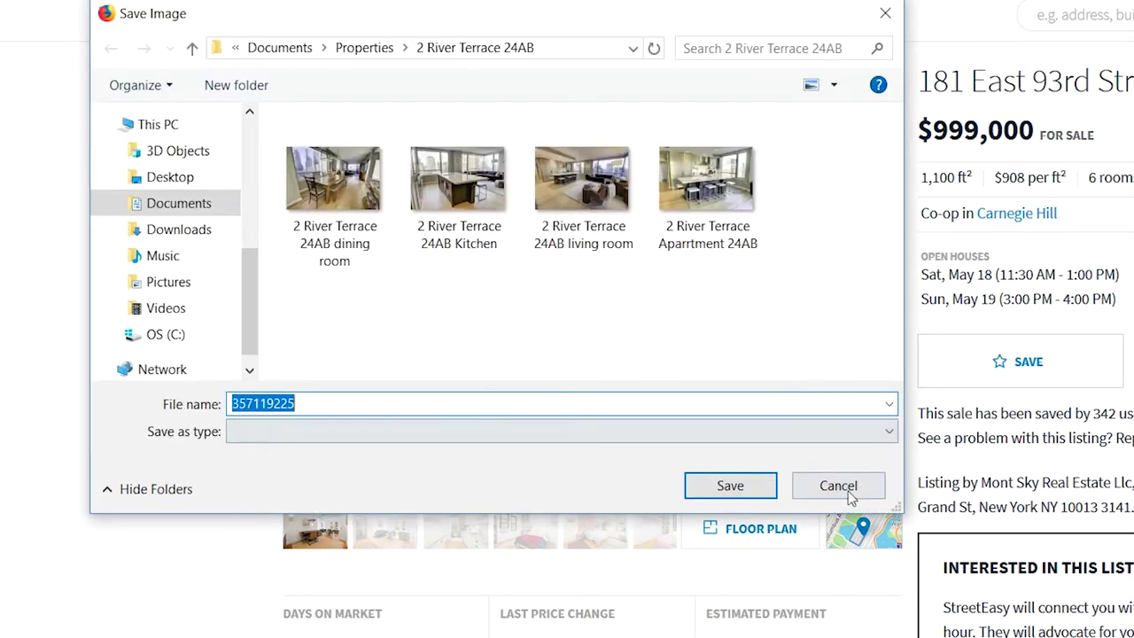
{"action": "left_click", "coordinate": [839, 484]}
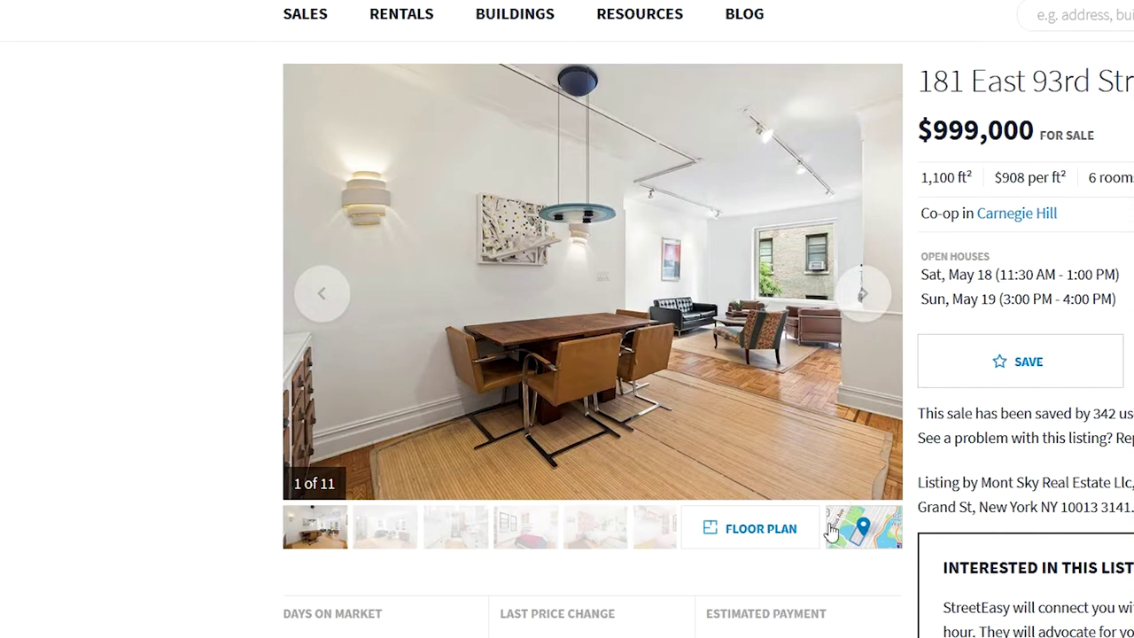
- Page the listing gallery to the video tour slide and drag a Video block into the email body
{"action": "left_click", "coordinate": [594, 527]}
{"action": "left_click", "coordinate": [321, 295]}
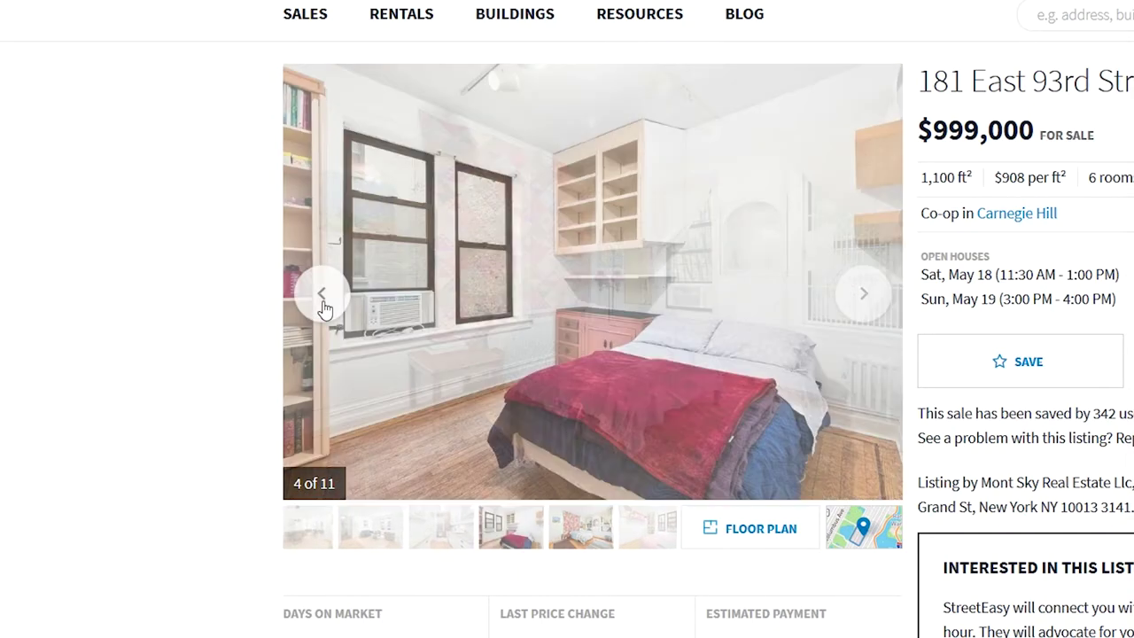
{"action": "left_click", "coordinate": [879, 297]}
{"action": "left_click", "coordinate": [882, 300]}
{"action": "left_click", "coordinate": [883, 301]}
{"action": "left_click", "coordinate": [884, 301]}
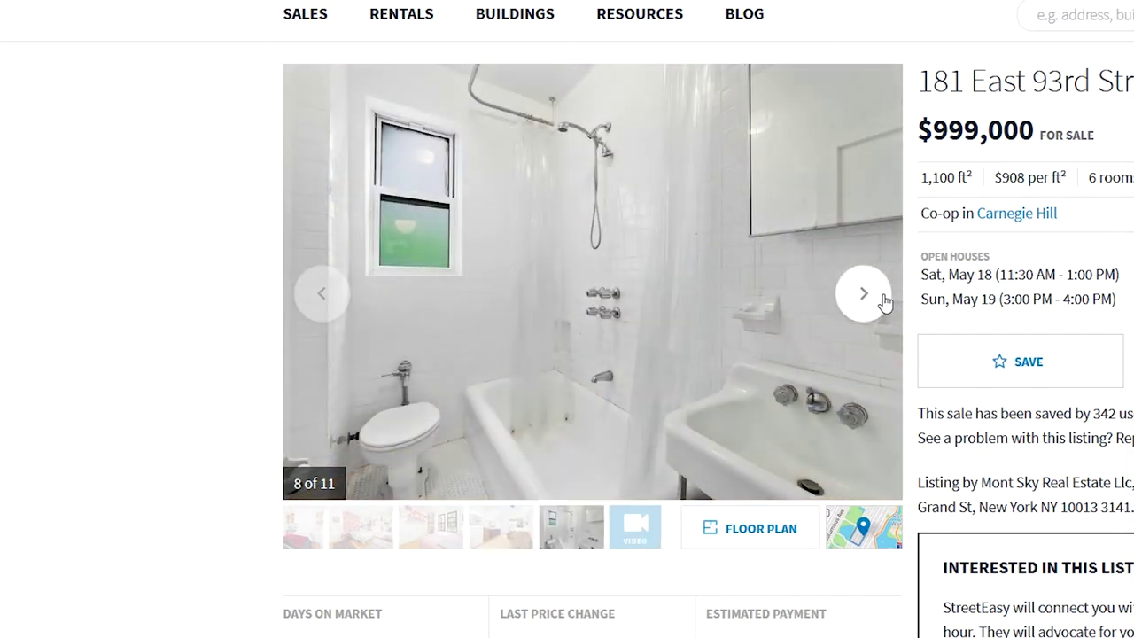
{"action": "left_click", "coordinate": [883, 301]}
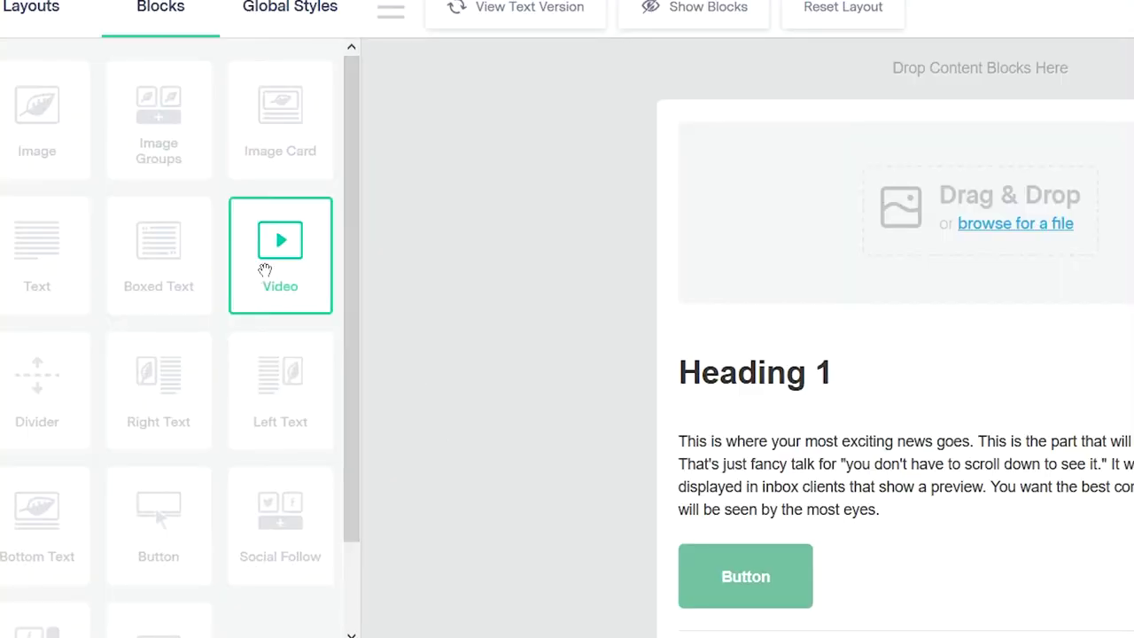
{"action": "left_click_drag", "start_coordinate": [263, 273], "coordinate": [908, 425]}
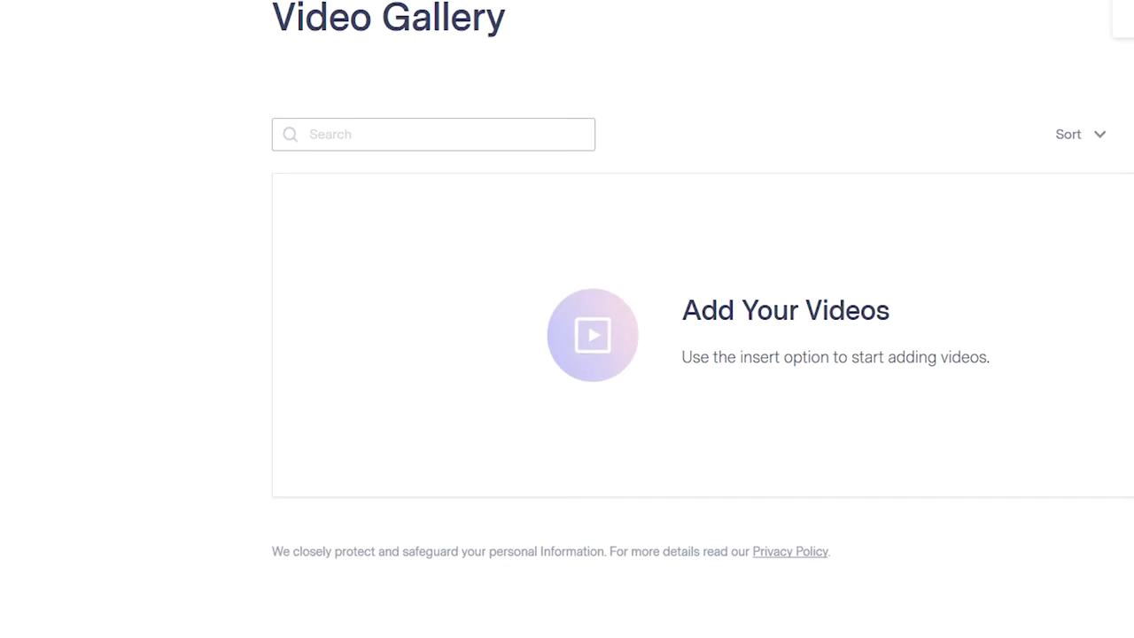
- In the Video Gallery, choose Insert Video from URL and focus the Video URL field
{"action": "left_click", "coordinate": [988, 91]}
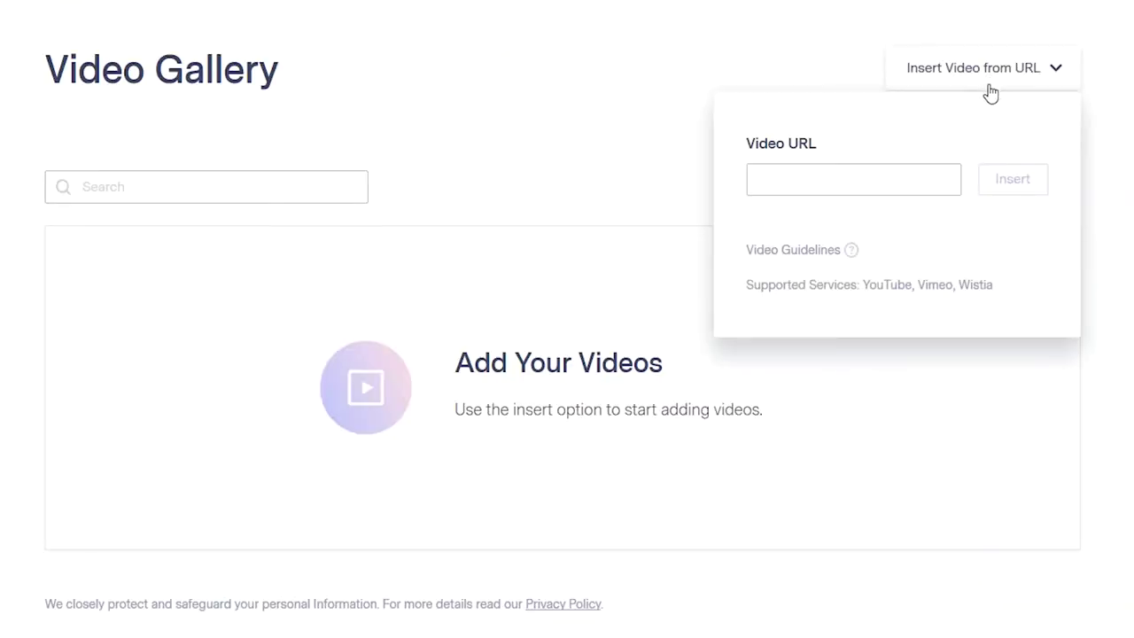
{"action": "left_click", "coordinate": [883, 173]}
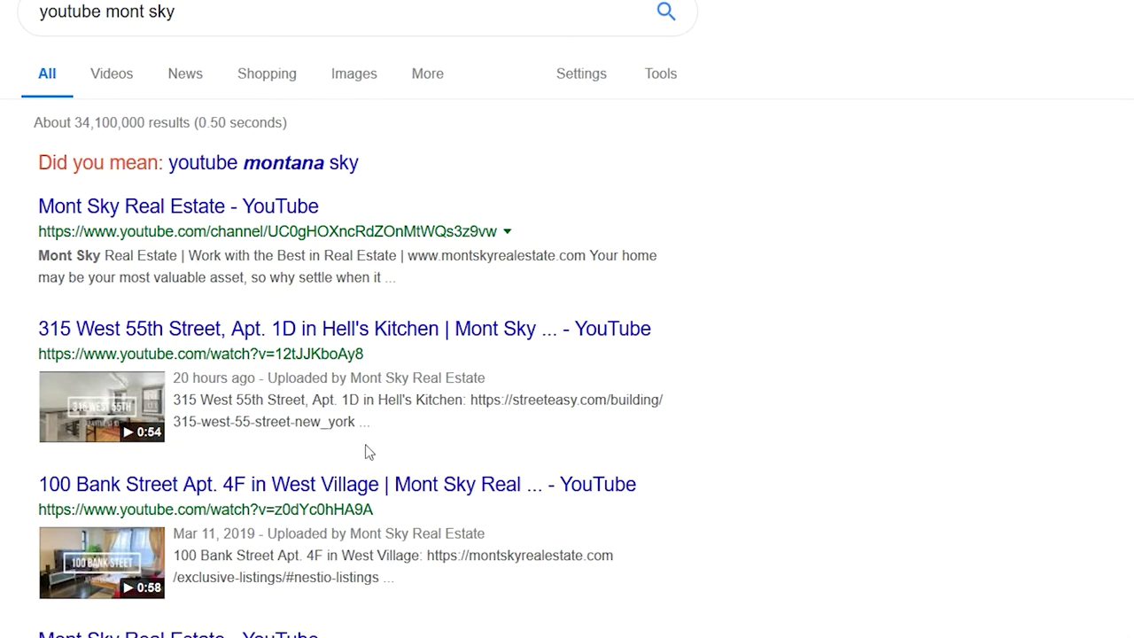
{"action": "triple_click", "coordinate": [219, 3]}
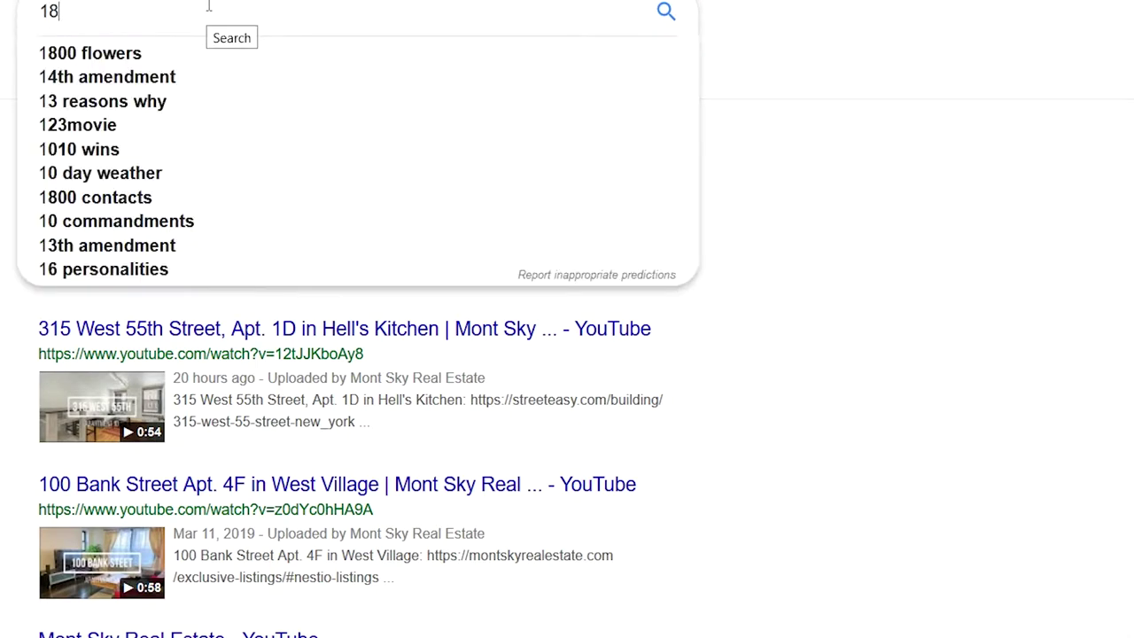
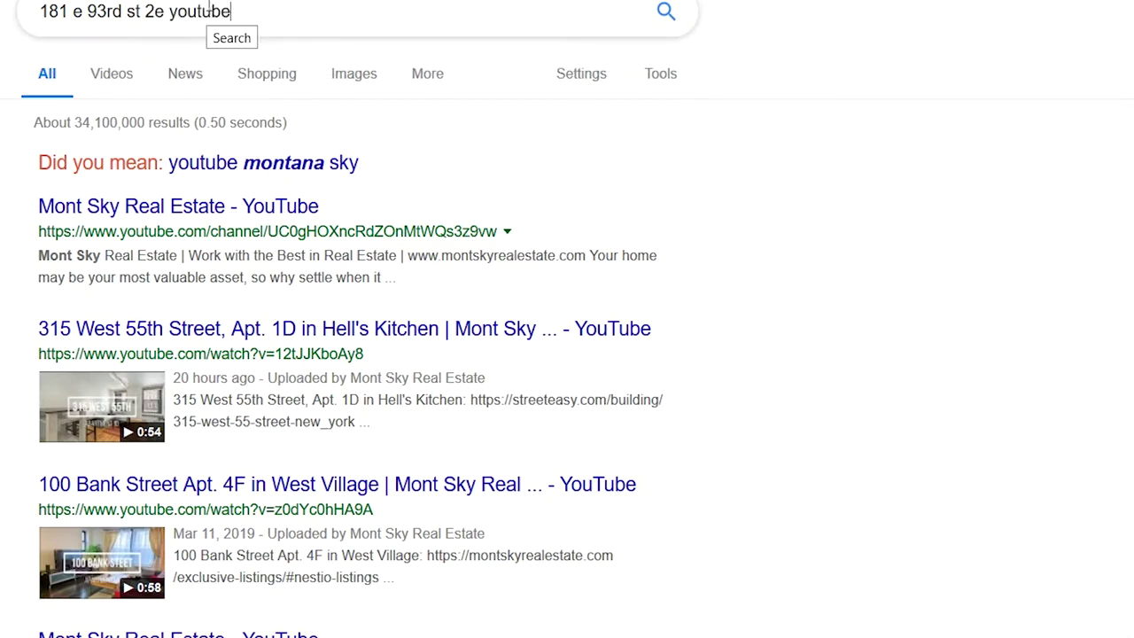
{"action": "key", "text": "Return"}
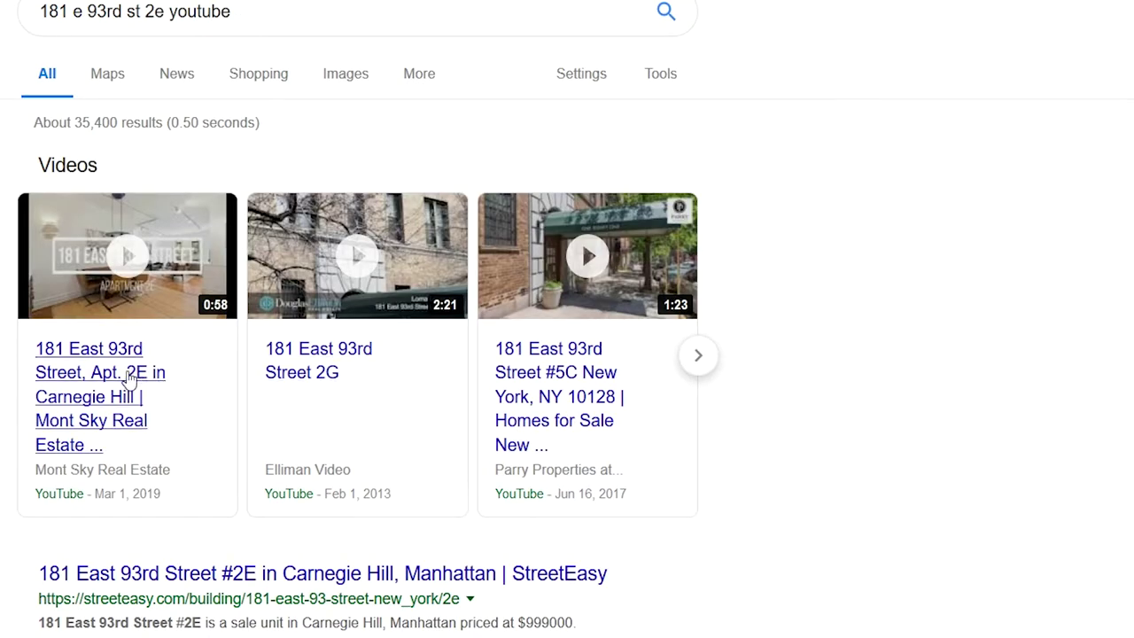
{"action": "left_click", "coordinate": [130, 381]}
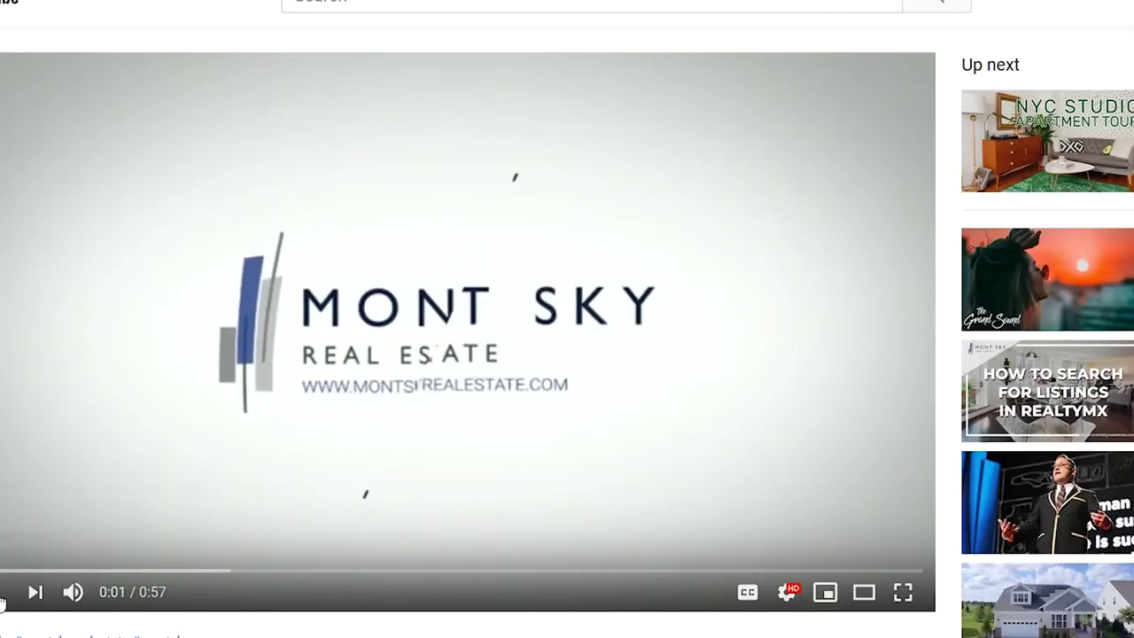
{"action": "scroll", "coordinate": [451, 516], "scroll_direction": "down", "scroll_amount": 5}
{"action": "scroll", "coordinate": [782, 374], "scroll_direction": "up", "scroll_amount": 1}
{"action": "left_click", "coordinate": [762, 355]}
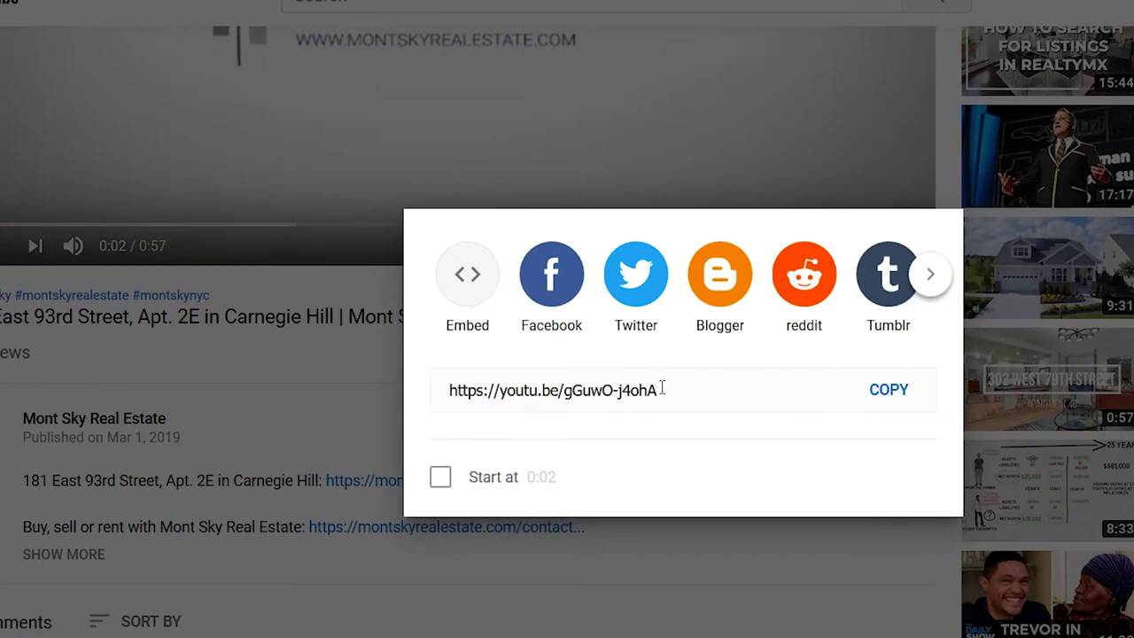
{"action": "left_click", "coordinate": [349, 418]}
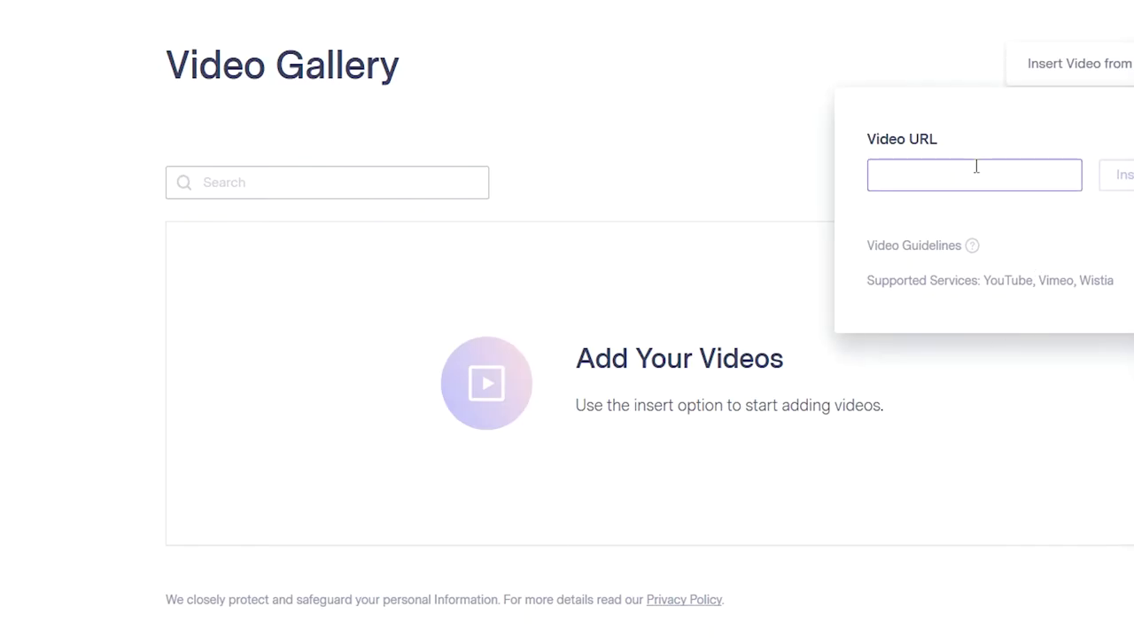
- Paste the YouTube link as the Video URL, insert it, and Save & Close the block
{"action": "type", "text": "https://youtu.be/gGuwO-j4ohA"}
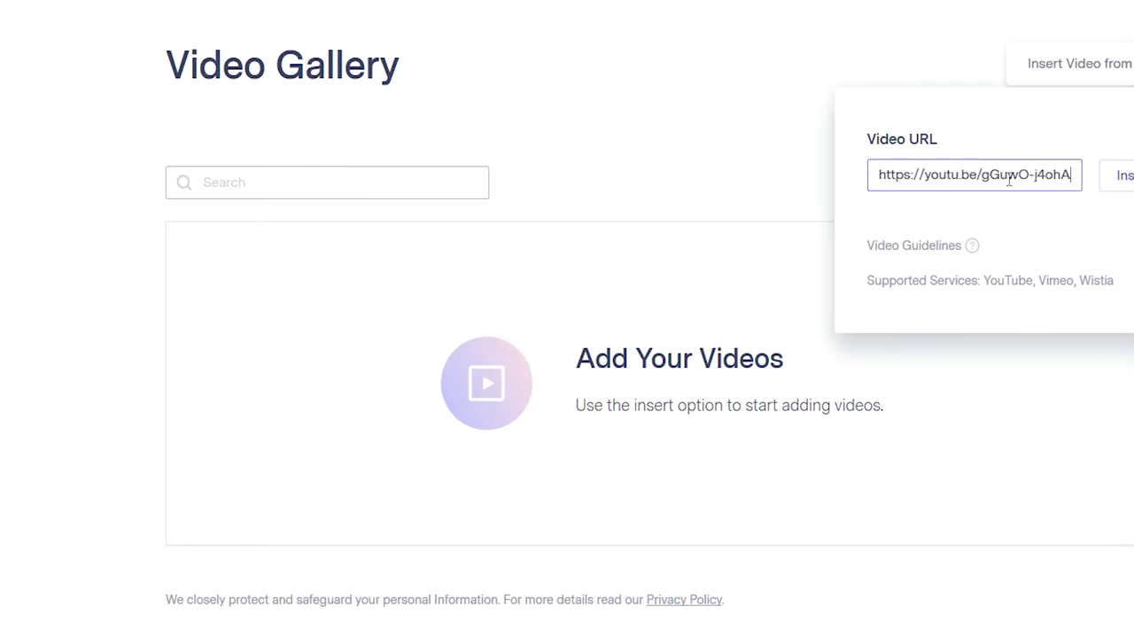
{"action": "left_click", "coordinate": [1127, 180]}
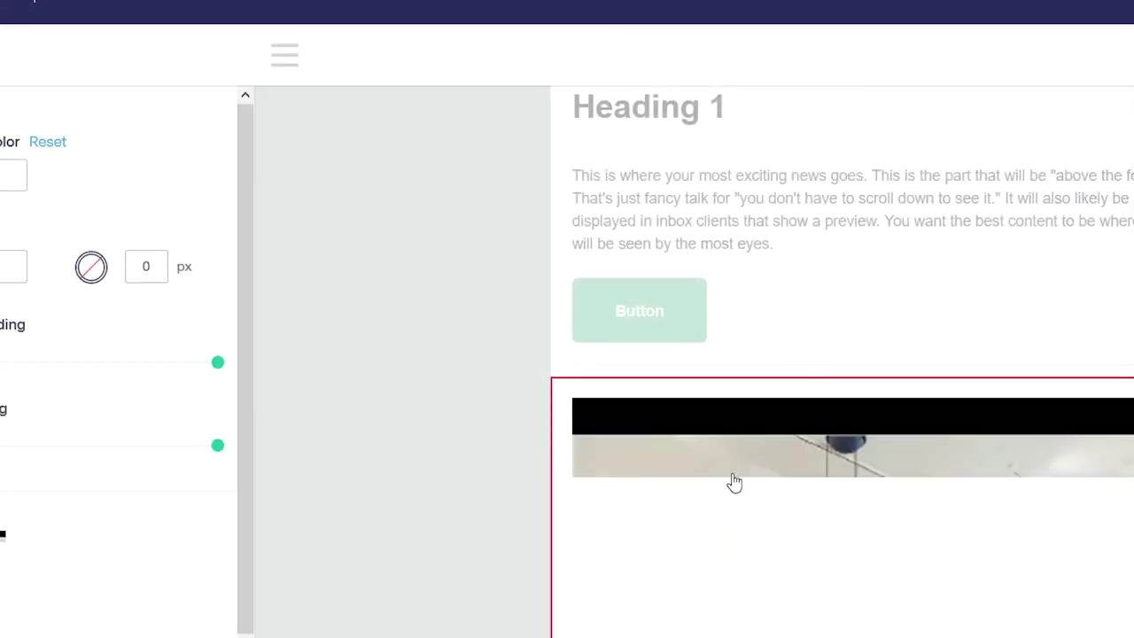
{"action": "scroll", "coordinate": [445, 481], "scroll_direction": "down", "scroll_amount": 5}
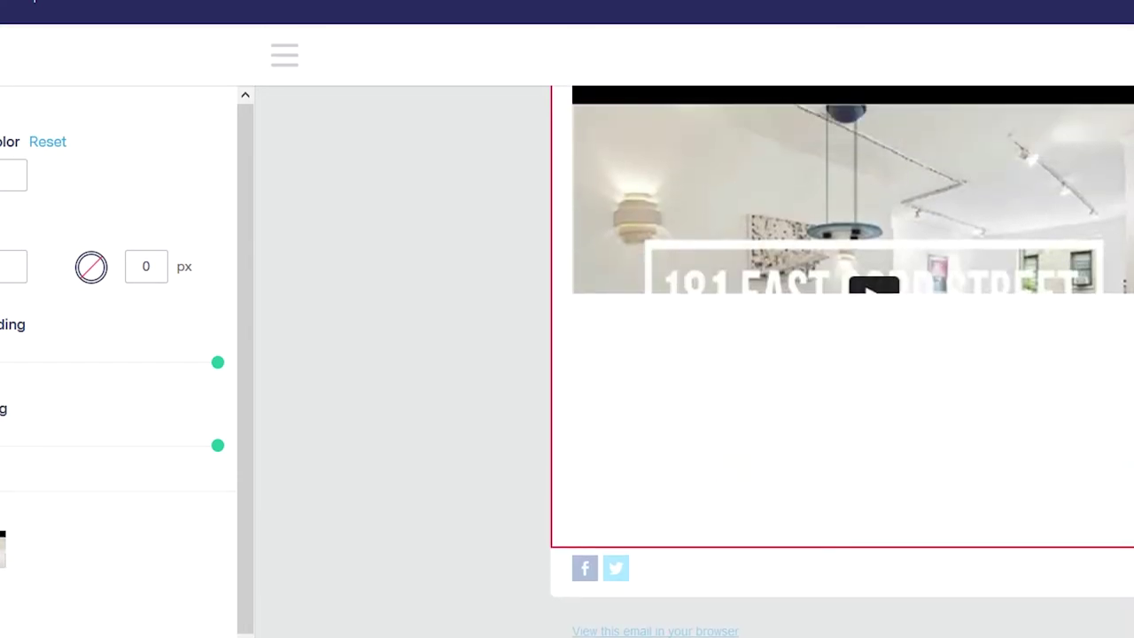
{"action": "scroll", "coordinate": [439, 514], "scroll_direction": "up", "scroll_amount": 5}
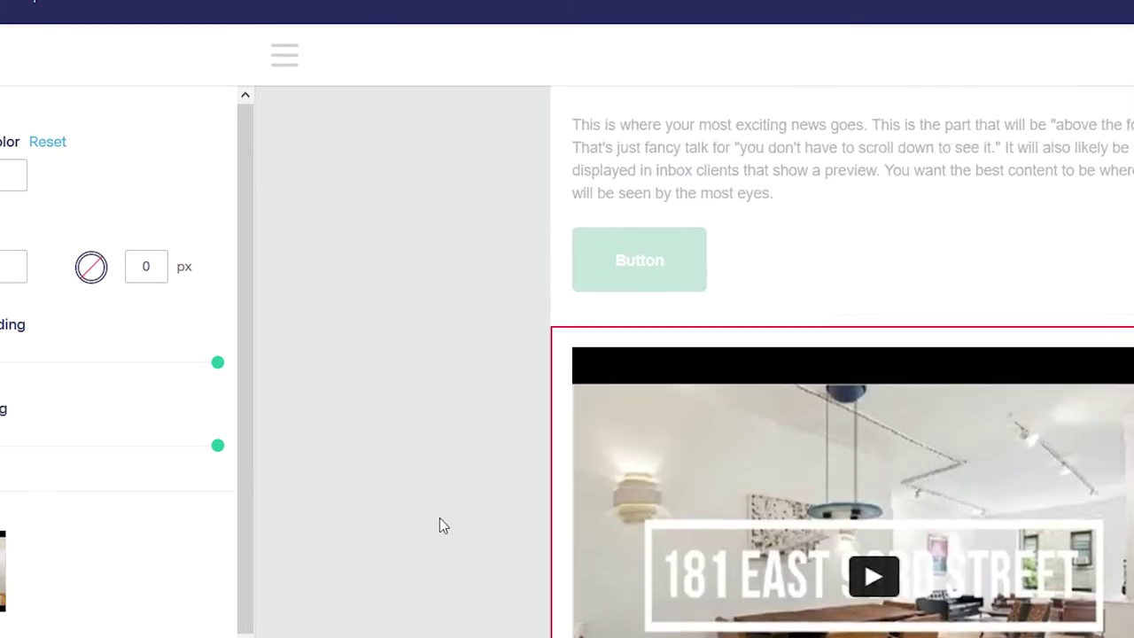
{"action": "scroll", "coordinate": [310, 514], "scroll_direction": "down", "scroll_amount": 5}
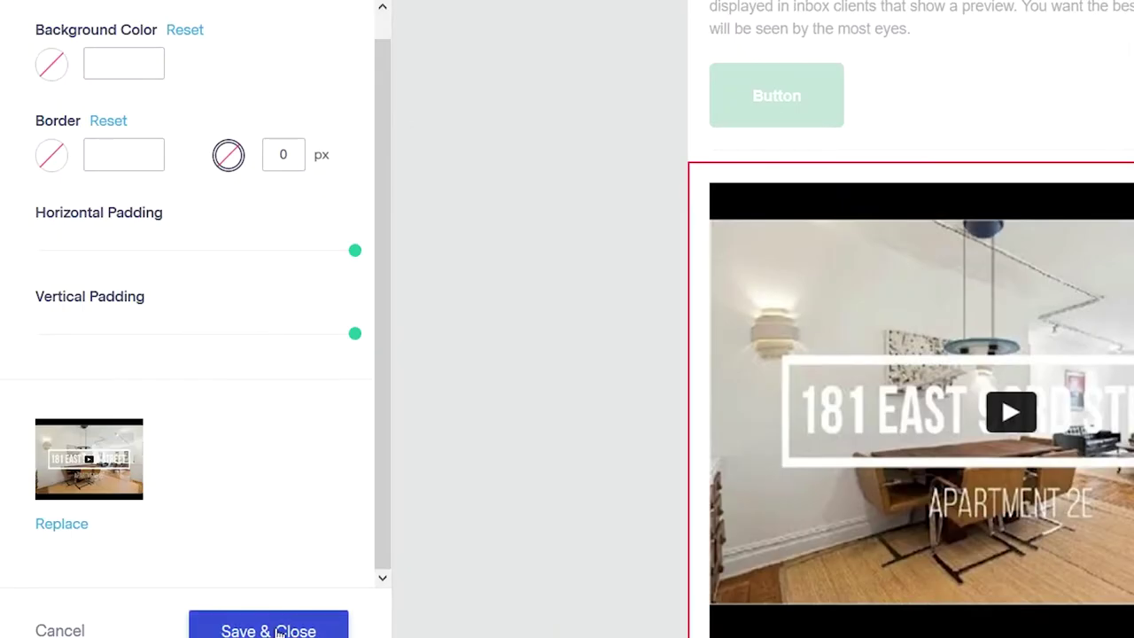
{"action": "left_click", "coordinate": [275, 628]}
{"action": "scroll", "coordinate": [549, 321], "scroll_direction": "up", "scroll_amount": 3}
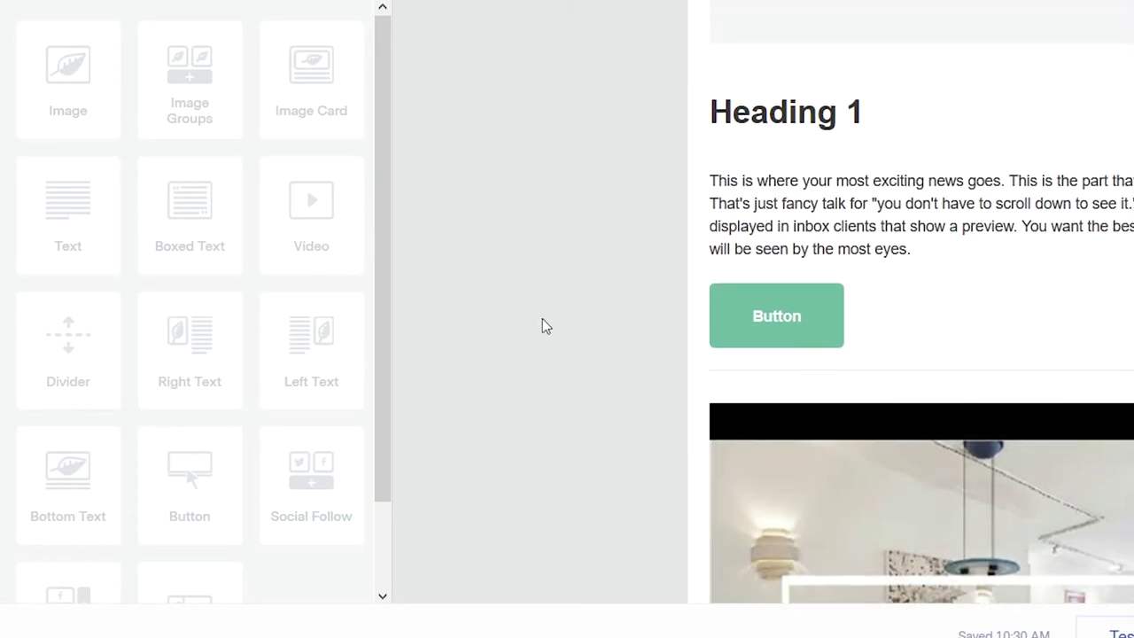
- Drag an Image content block into the email body above Heading 1 and check its placement
{"action": "scroll", "coordinate": [379, 274], "scroll_direction": "up", "scroll_amount": 3}
{"action": "left_click_drag", "start_coordinate": [83, 94], "coordinate": [971, 53]}
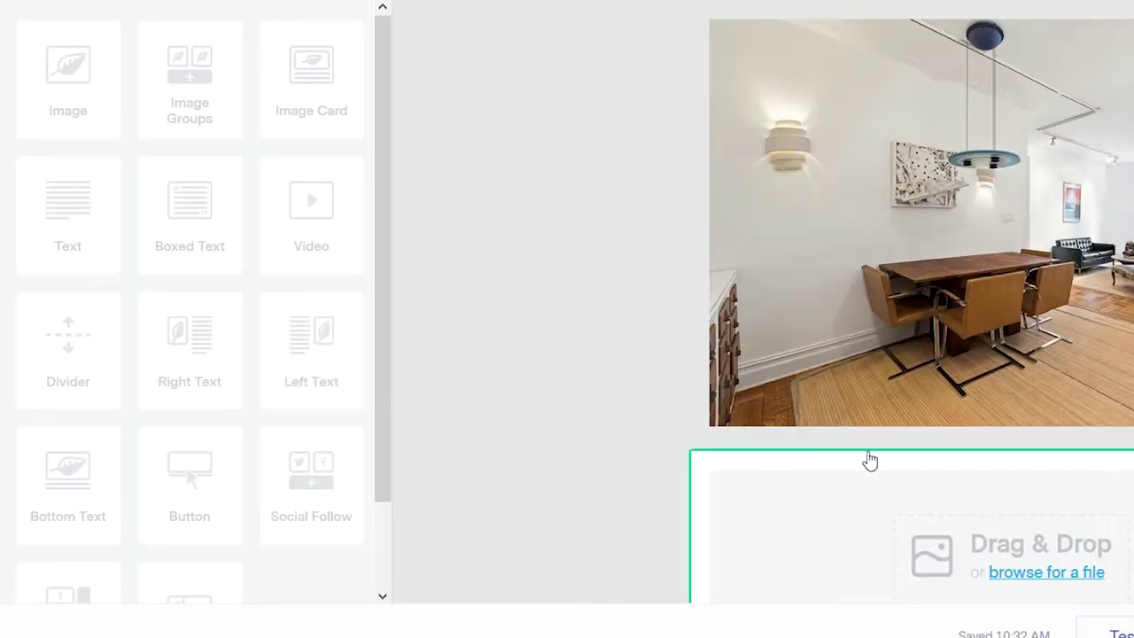
{"action": "scroll", "coordinate": [713, 329], "scroll_direction": "down", "scroll_amount": 2}
{"action": "scroll", "coordinate": [722, 329], "scroll_direction": "down", "scroll_amount": 3}
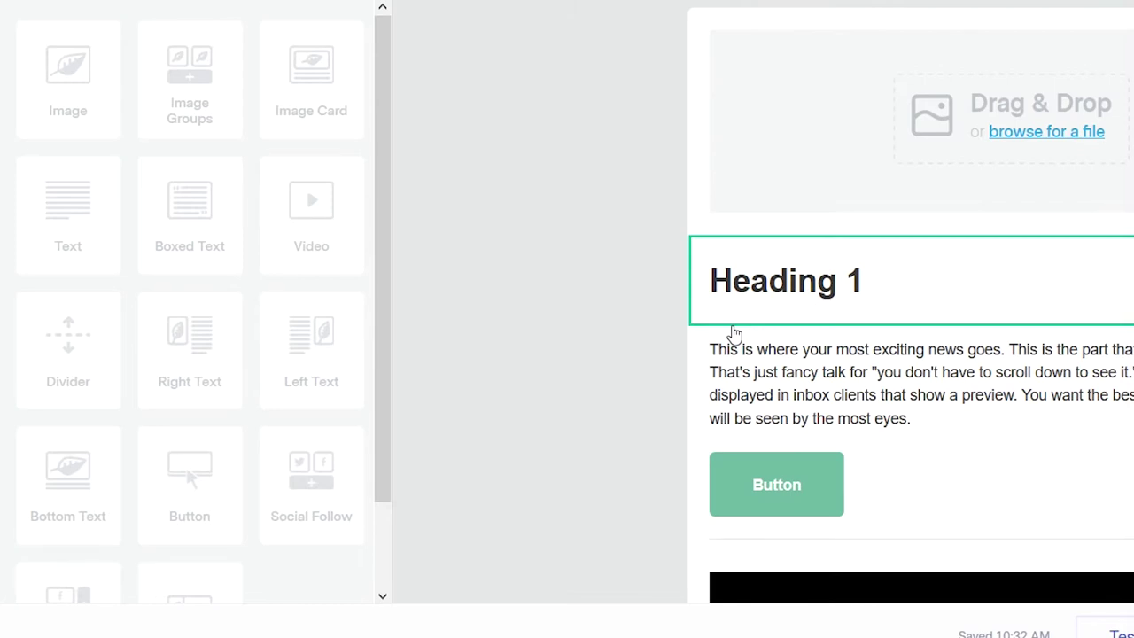
{"action": "scroll", "coordinate": [824, 363], "scroll_direction": "down", "scroll_amount": 3}
{"action": "scroll", "coordinate": [857, 386], "scroll_direction": "down", "scroll_amount": 4}
{"action": "scroll", "coordinate": [862, 388], "scroll_direction": "up", "scroll_amount": 5}
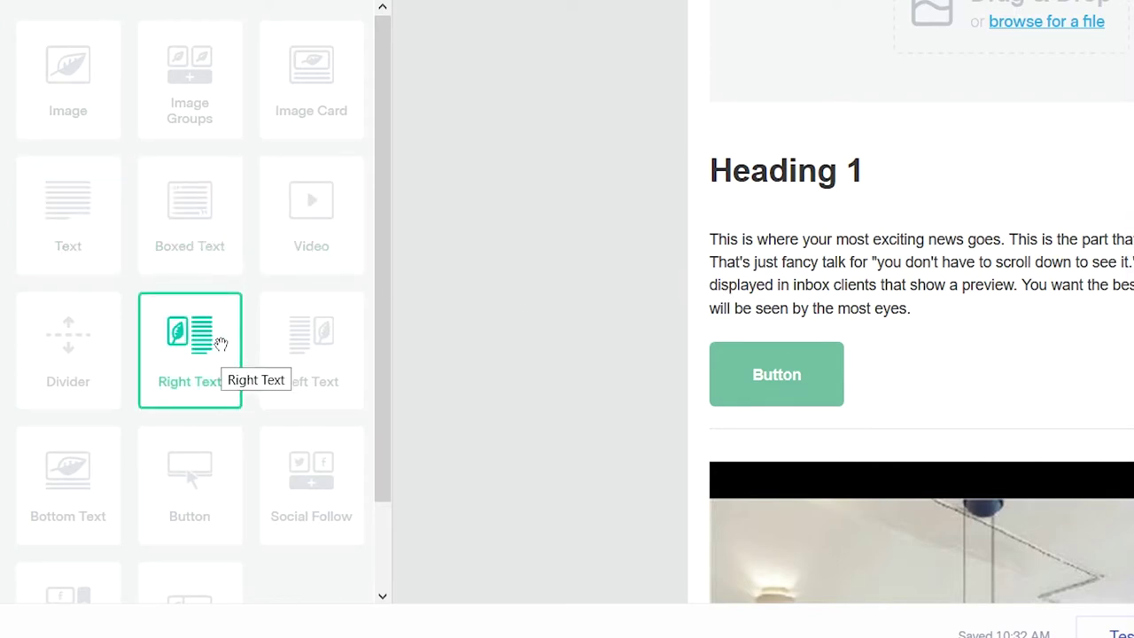
{"action": "scroll", "coordinate": [222, 345], "scroll_direction": "down", "scroll_amount": 1}
{"action": "scroll", "coordinate": [655, 430], "scroll_direction": "down", "scroll_amount": 5}
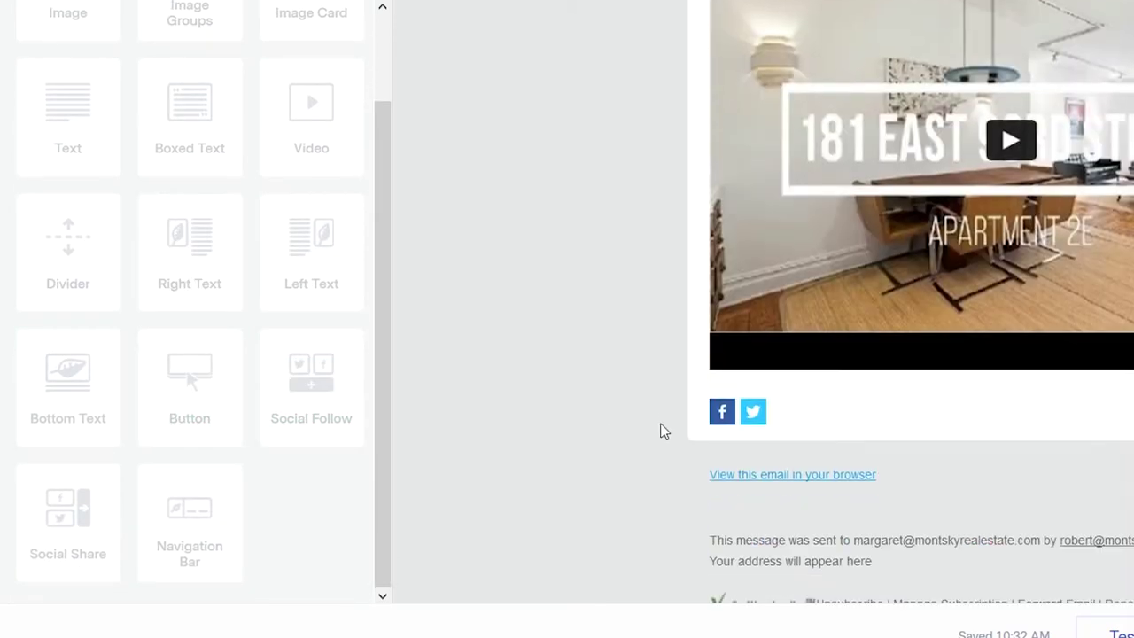
{"action": "scroll", "coordinate": [655, 430], "scroll_direction": "up", "scroll_amount": 4}
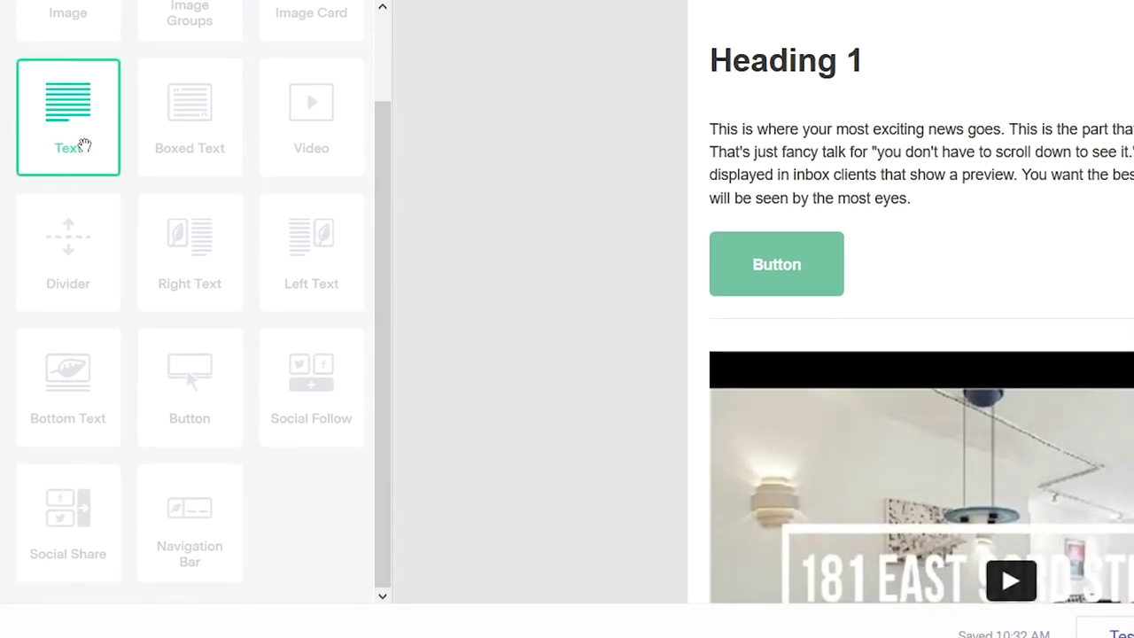
{"action": "scroll", "coordinate": [133, 160], "scroll_direction": "up", "scroll_amount": 1}
- Insert a Right Text block below the button and drop a bedroom photo into its image area
{"action": "left_click_drag", "start_coordinate": [56, 111], "coordinate": [46, 111]}
{"action": "left_click_drag", "start_coordinate": [193, 345], "coordinate": [1090, 350]}
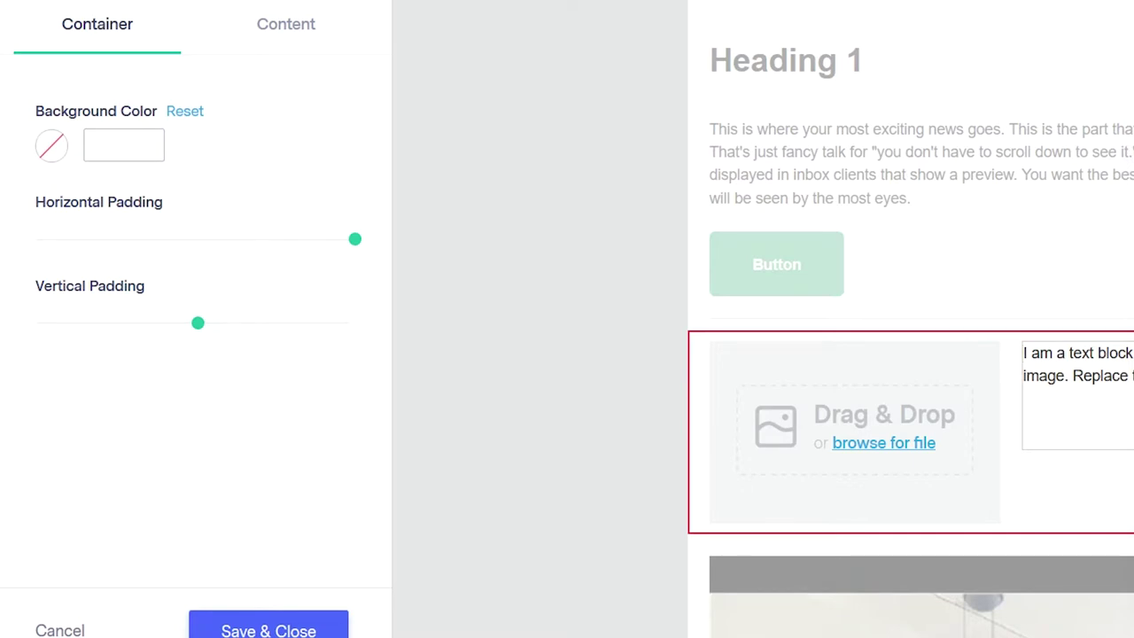
{"action": "key", "text": "ctrl+a"}
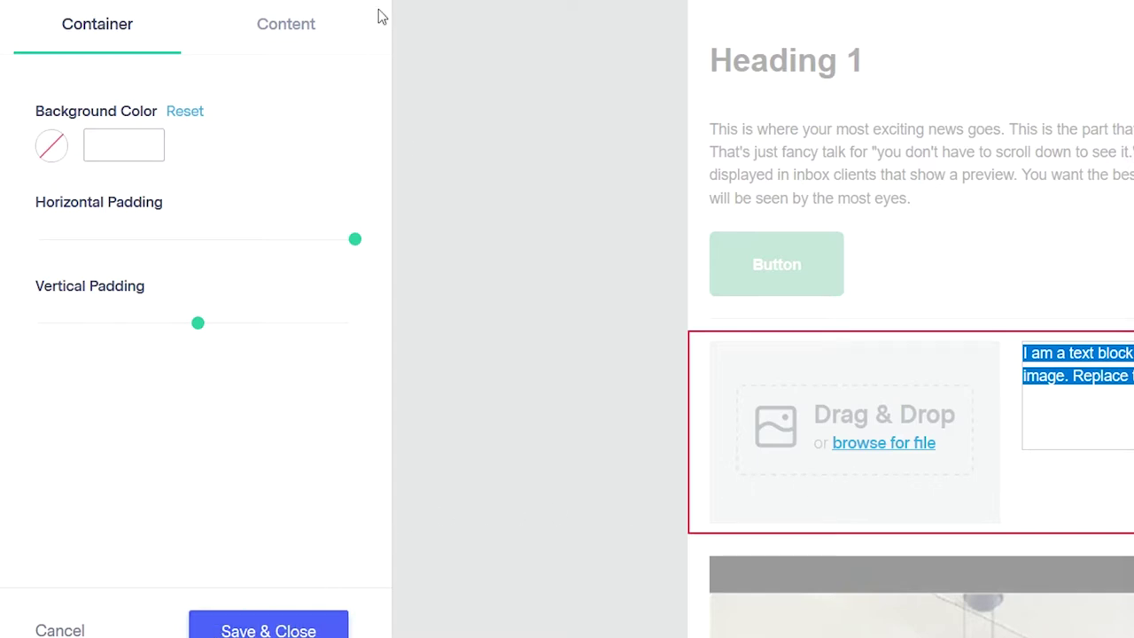
{"action": "left_click_drag", "start_coordinate": [266, 0], "coordinate": [911, 367]}
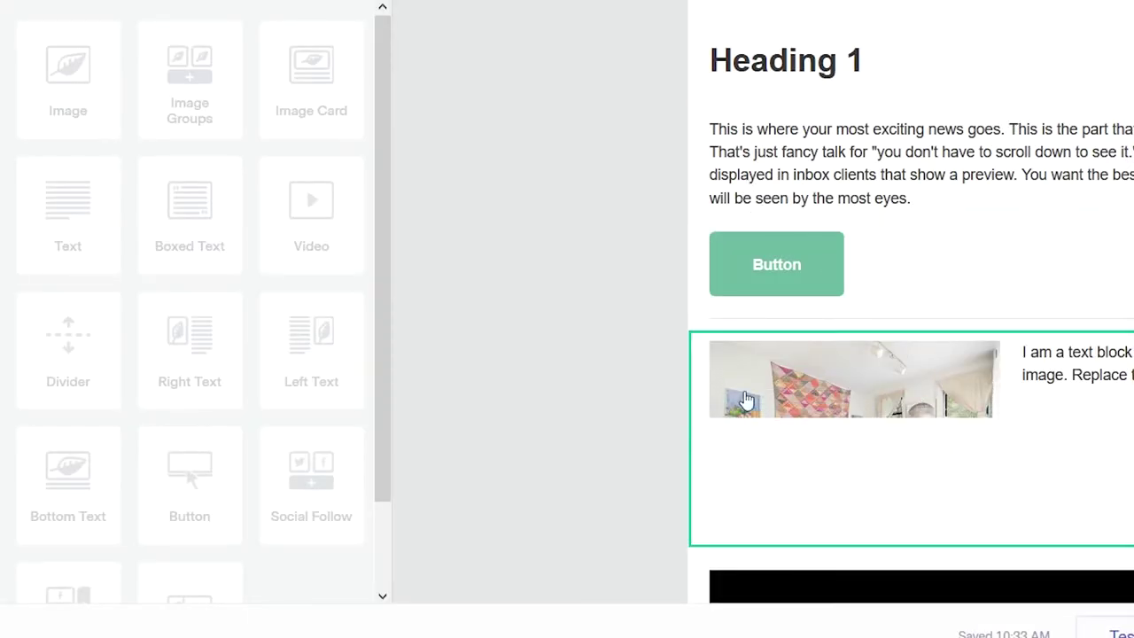
{"action": "scroll", "coordinate": [1032, 425], "scroll_direction": "down", "scroll_amount": 3}
{"action": "scroll", "coordinate": [1028, 418], "scroll_direction": "up", "scroll_amount": 1}
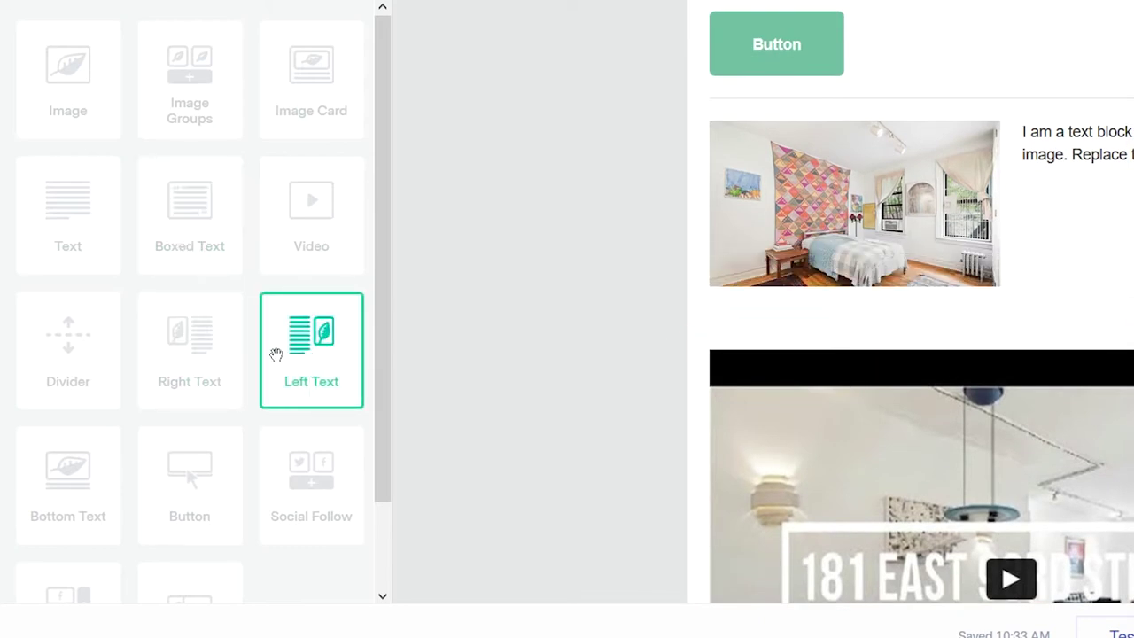
- Insert a second Right Text block beneath the bedroom section and close its settings
{"action": "left_click_drag", "start_coordinate": [192, 358], "coordinate": [1010, 333]}
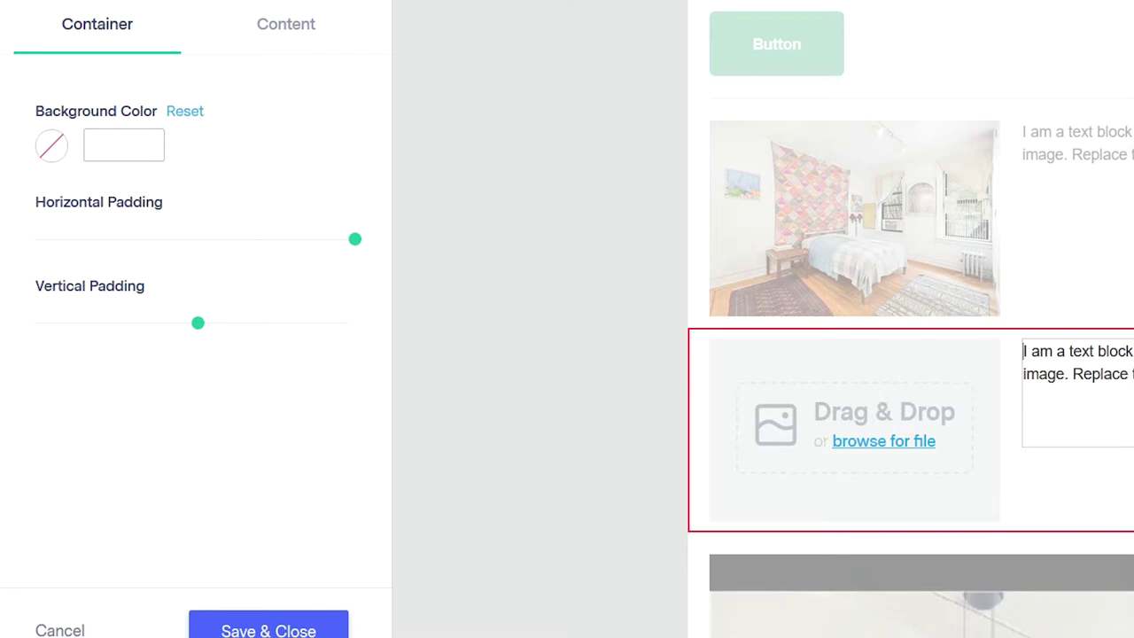
{"action": "left_click", "coordinate": [68, 631]}
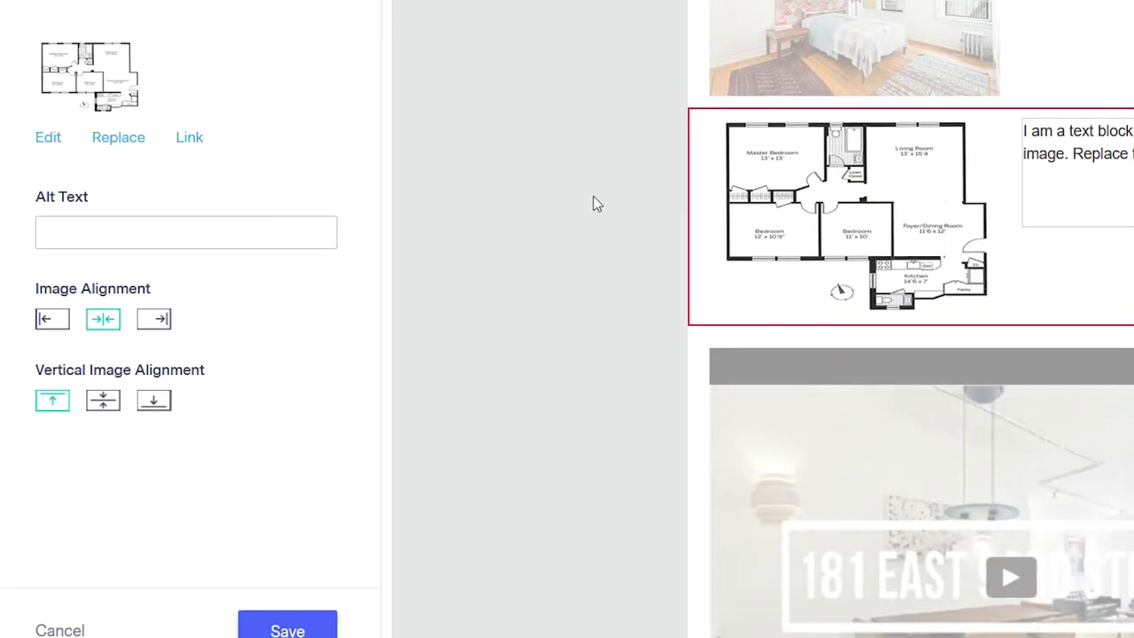
{"action": "scroll", "coordinate": [741, 309], "scroll_direction": "up", "scroll_amount": 3}
{"action": "scroll", "coordinate": [904, 434], "scroll_direction": "down", "scroll_amount": 2}
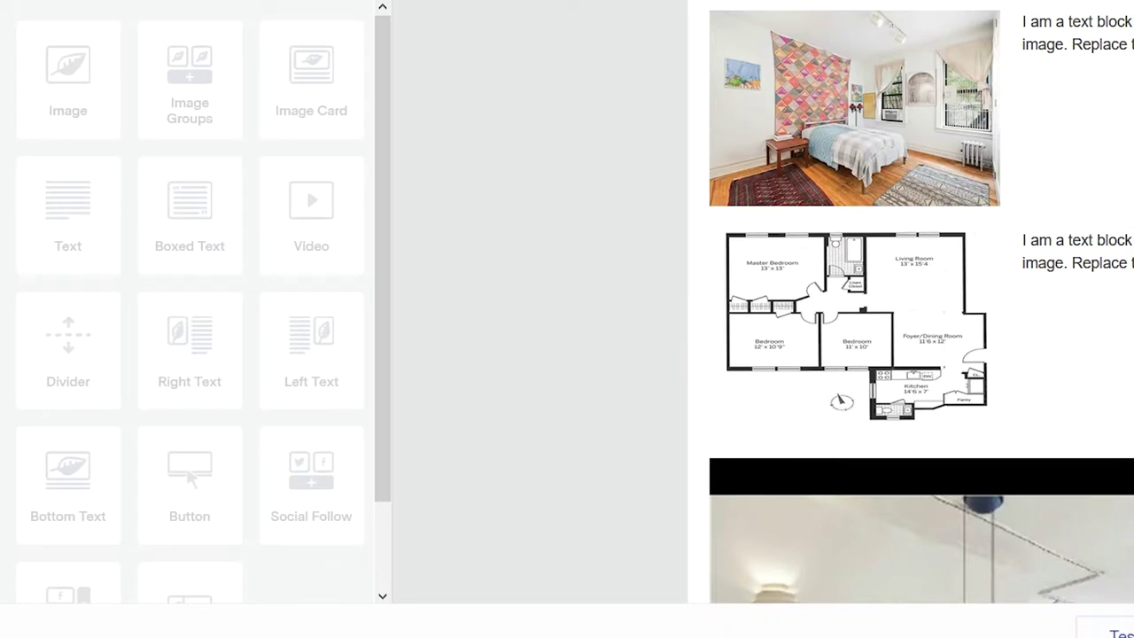
{"action": "scroll", "coordinate": [922, 355], "scroll_direction": "down", "scroll_amount": 4}
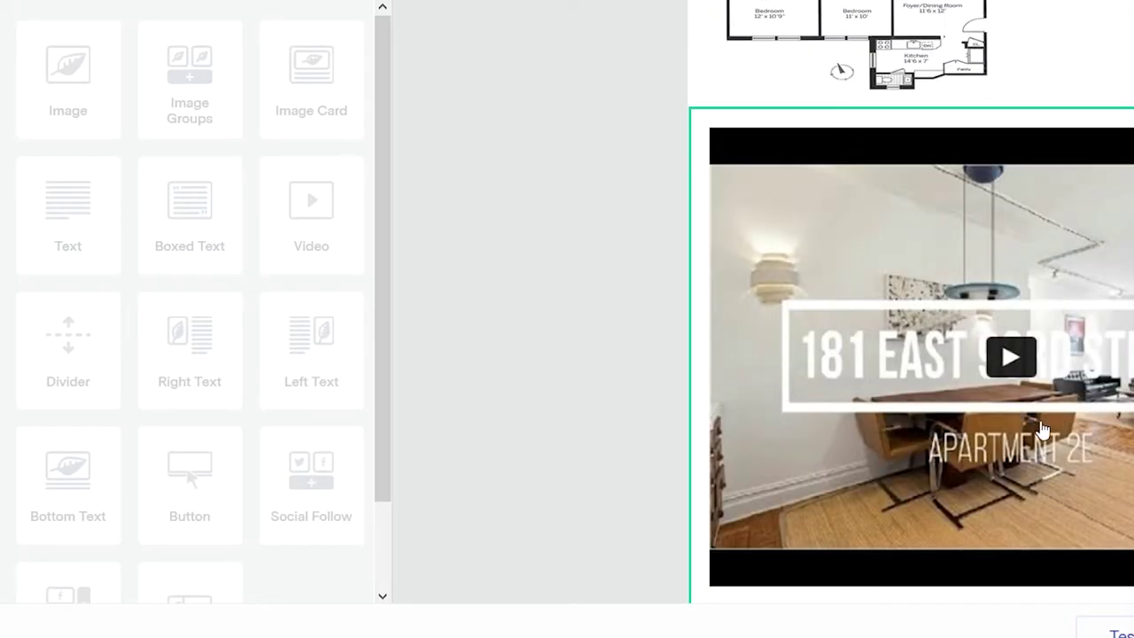
{"action": "scroll", "coordinate": [1031, 435], "scroll_direction": "down", "scroll_amount": 4}
{"action": "scroll", "coordinate": [1033, 438], "scroll_direction": "up", "scroll_amount": 6}
{"action": "scroll", "coordinate": [1034, 438], "scroll_direction": "up", "scroll_amount": 8}
{"action": "scroll", "coordinate": [992, 278], "scroll_direction": "down", "scroll_amount": 4}
{"action": "scroll", "coordinate": [886, 410], "scroll_direction": "down", "scroll_amount": 4}
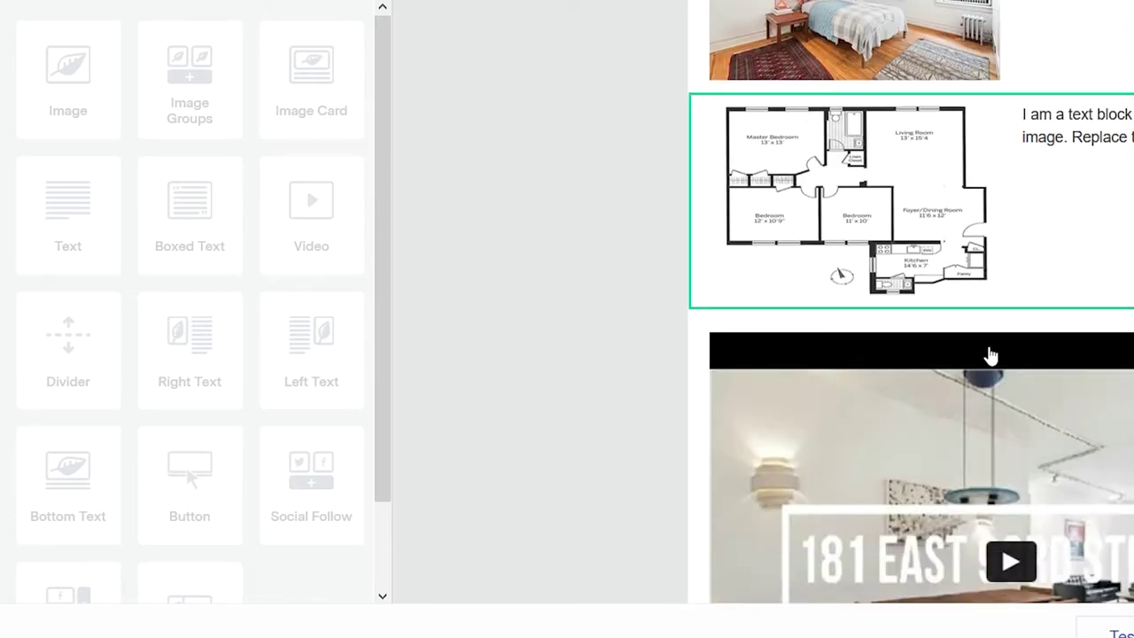
{"action": "scroll", "coordinate": [990, 357], "scroll_direction": "down", "scroll_amount": 3}
{"action": "scroll", "coordinate": [1007, 481], "scroll_direction": "down", "scroll_amount": 3}
{"action": "scroll", "coordinate": [1007, 455], "scroll_direction": "up", "scroll_amount": 7}
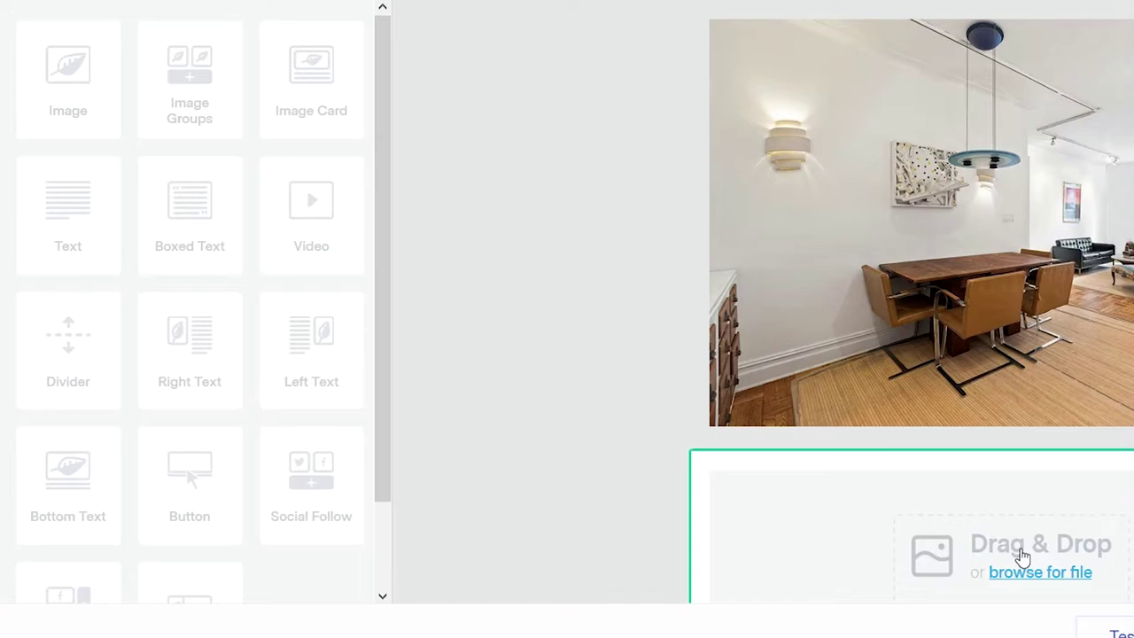
{"action": "scroll", "coordinate": [1125, 425], "scroll_direction": "down", "scroll_amount": 3}
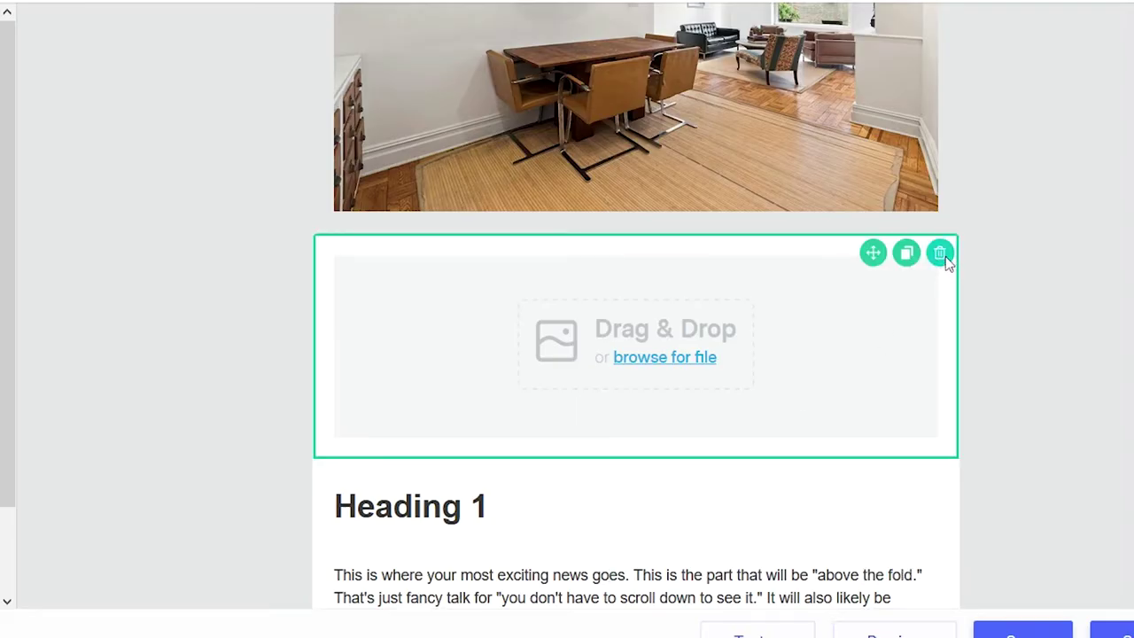
{"action": "left_click", "coordinate": [940, 254]}
{"action": "left_click", "coordinate": [693, 363]}
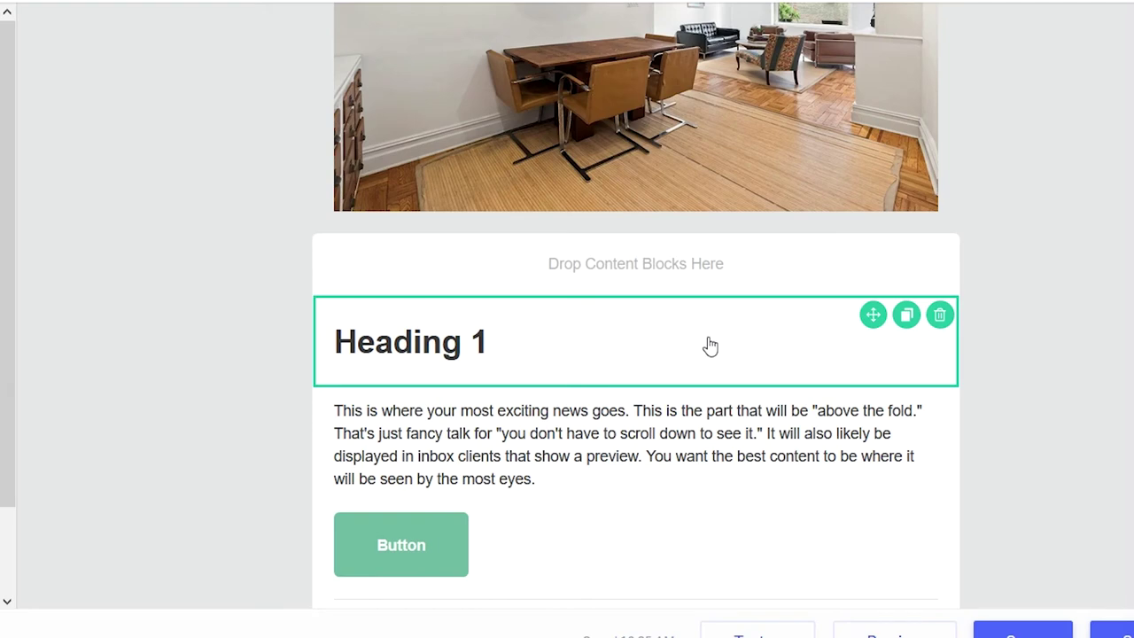
{"action": "scroll", "coordinate": [678, 364], "scroll_direction": "up", "scroll_amount": 3}
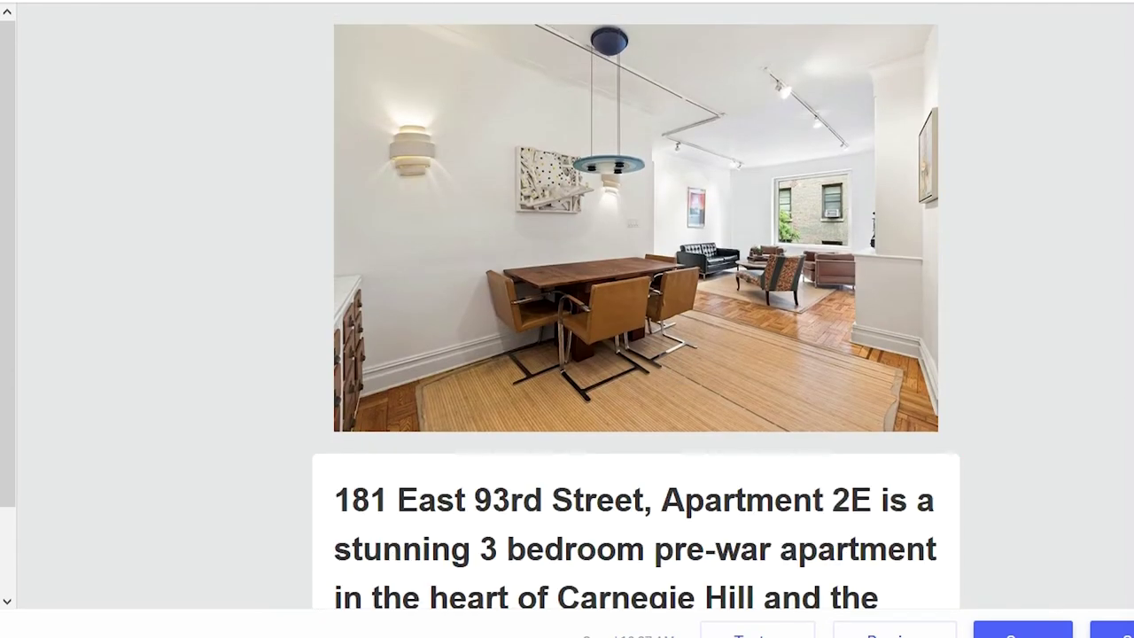
{"action": "scroll", "coordinate": [700, 299], "scroll_direction": "down", "scroll_amount": 2}
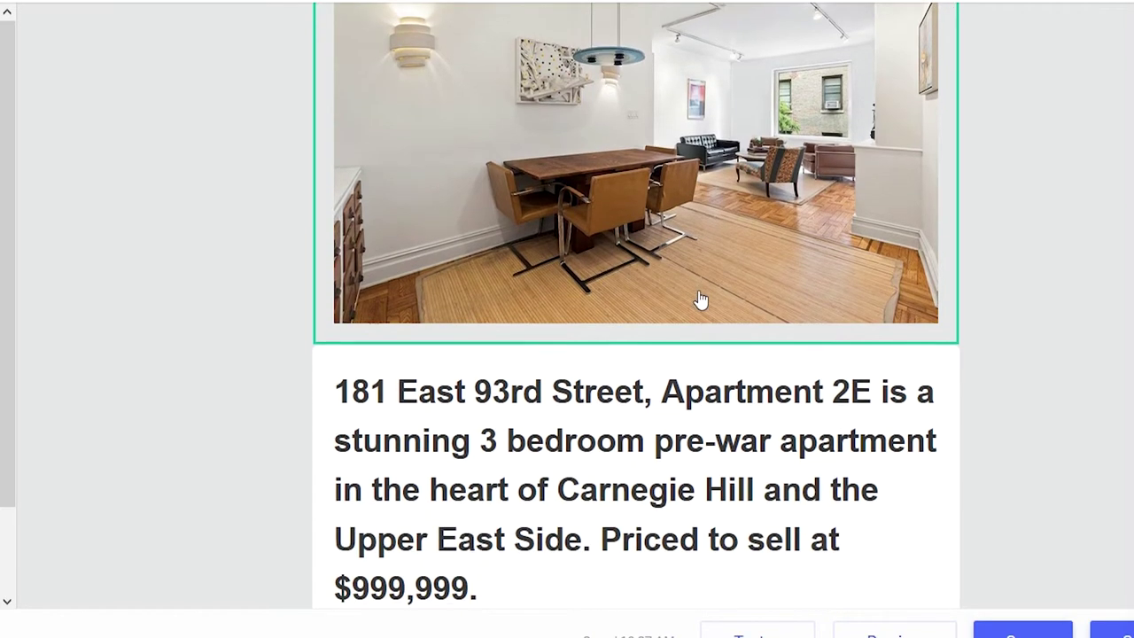
{"action": "scroll", "coordinate": [700, 299], "scroll_direction": "down", "scroll_amount": 3}
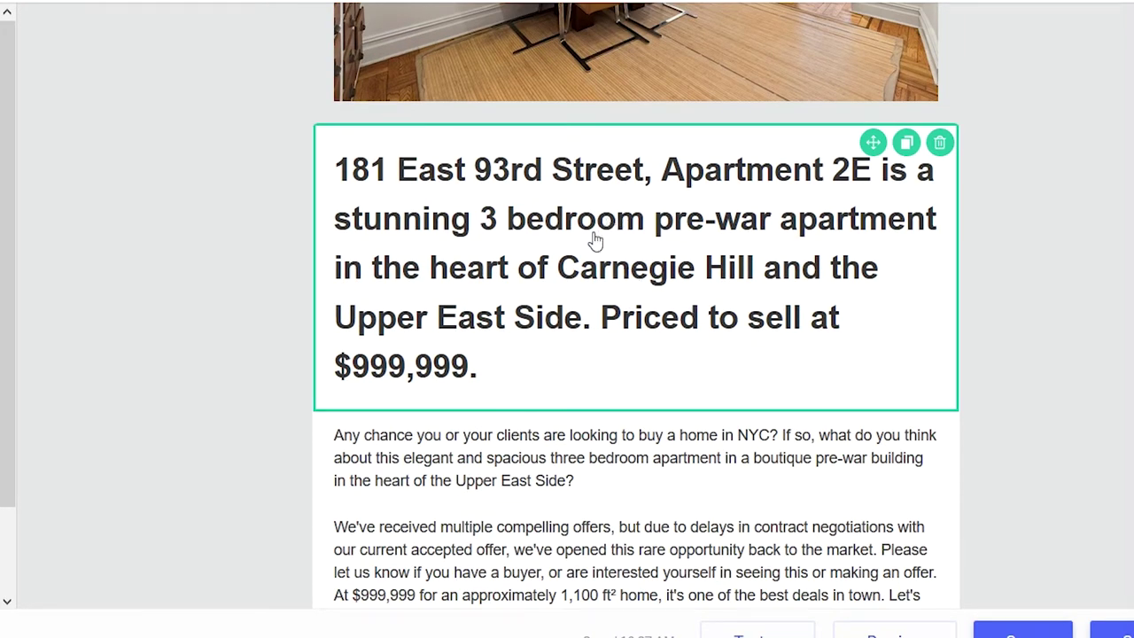
{"action": "scroll", "coordinate": [638, 285], "scroll_direction": "down", "scroll_amount": 3}
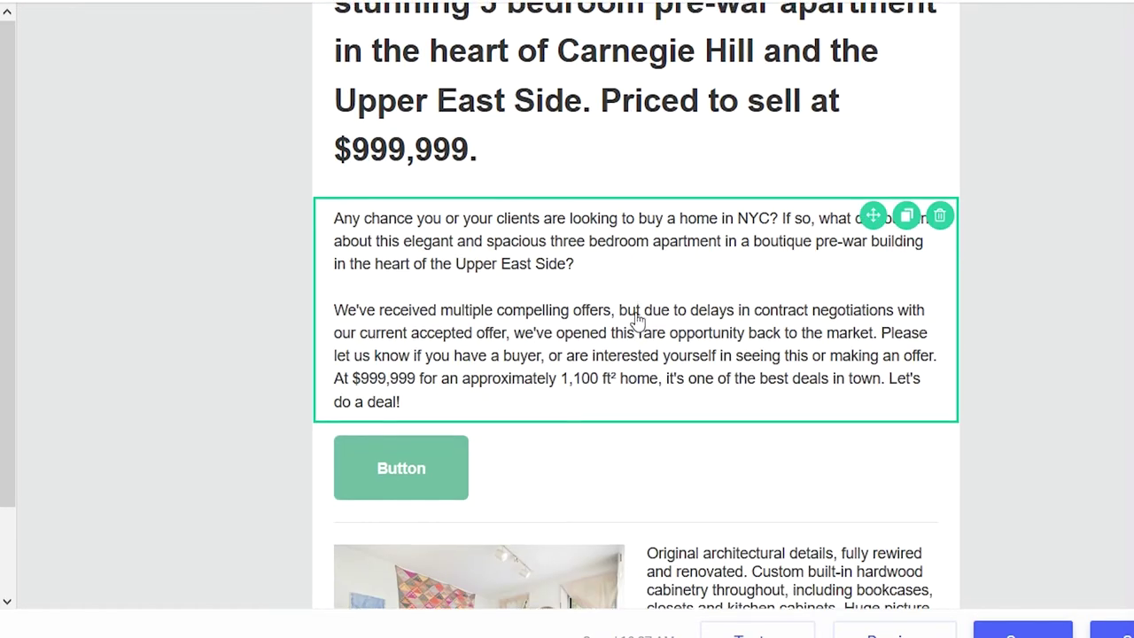
{"action": "scroll", "coordinate": [642, 332], "scroll_direction": "up", "scroll_amount": 3}
{"action": "scroll", "coordinate": [620, 399], "scroll_direction": "down", "scroll_amount": 2}
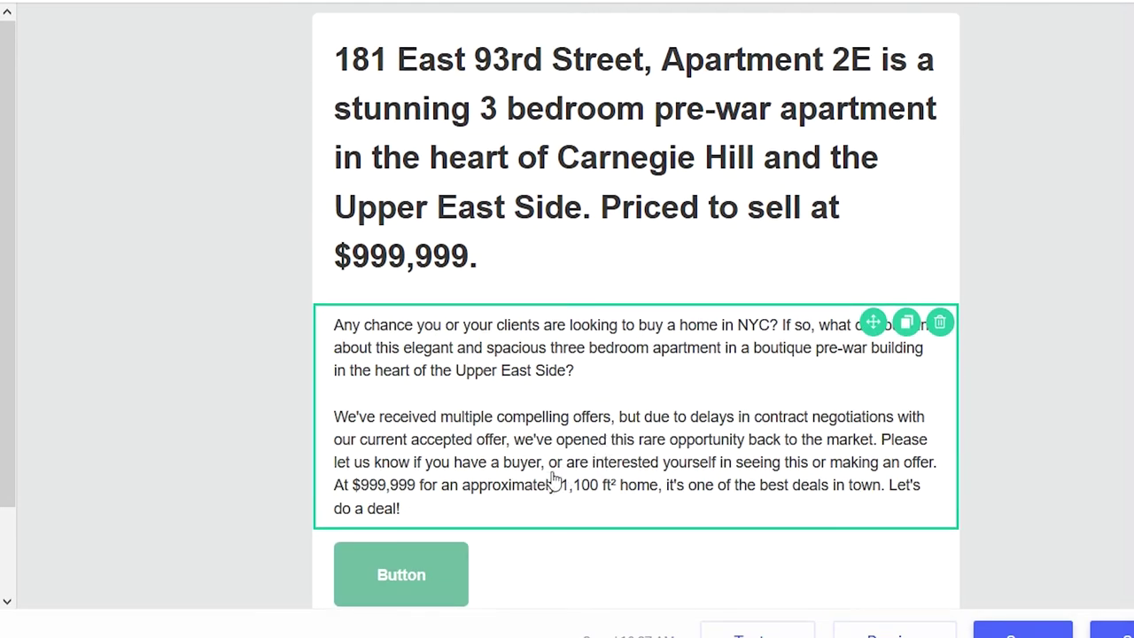
{"action": "scroll", "coordinate": [519, 399], "scroll_direction": "down", "scroll_amount": 6}
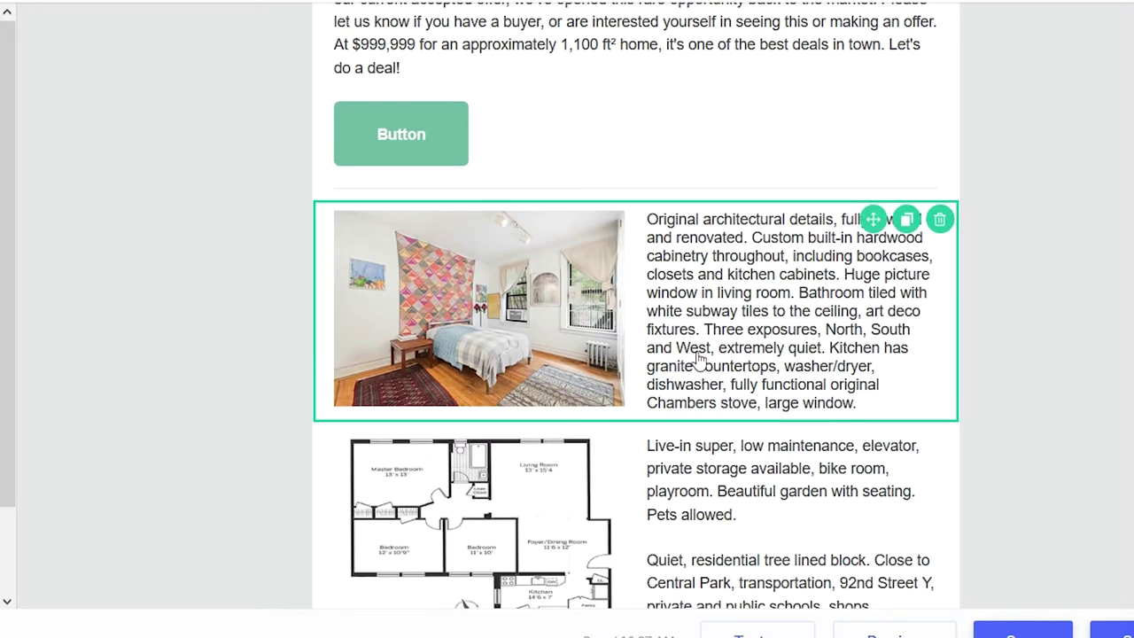
{"action": "scroll", "coordinate": [762, 345], "scroll_direction": "down", "scroll_amount": 3}
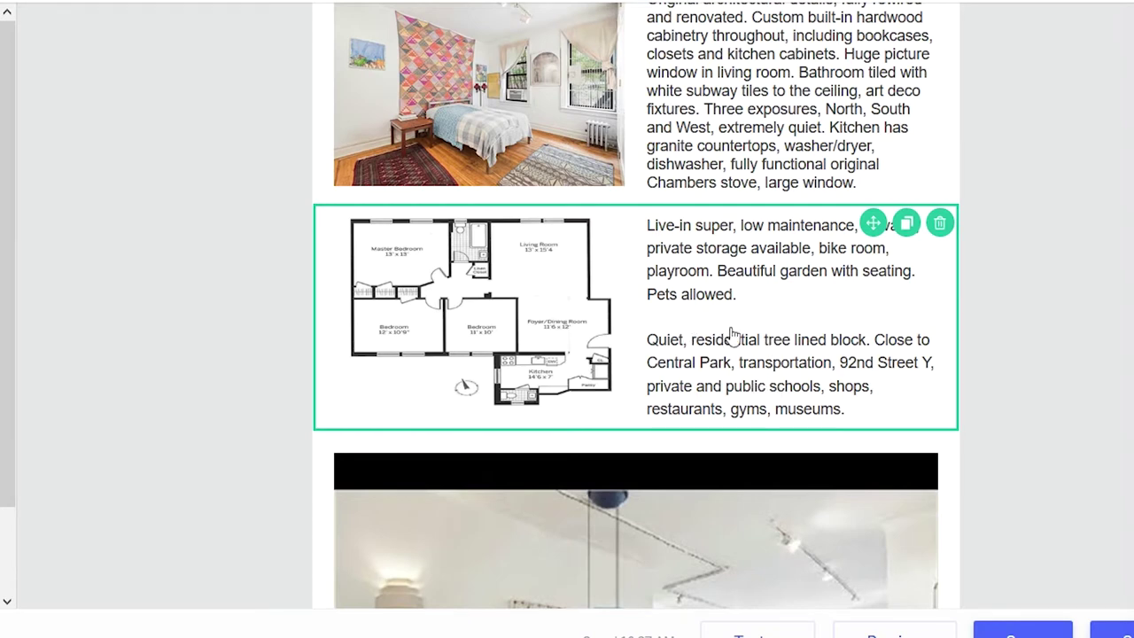
{"action": "scroll", "coordinate": [739, 330], "scroll_direction": "up", "scroll_amount": 3}
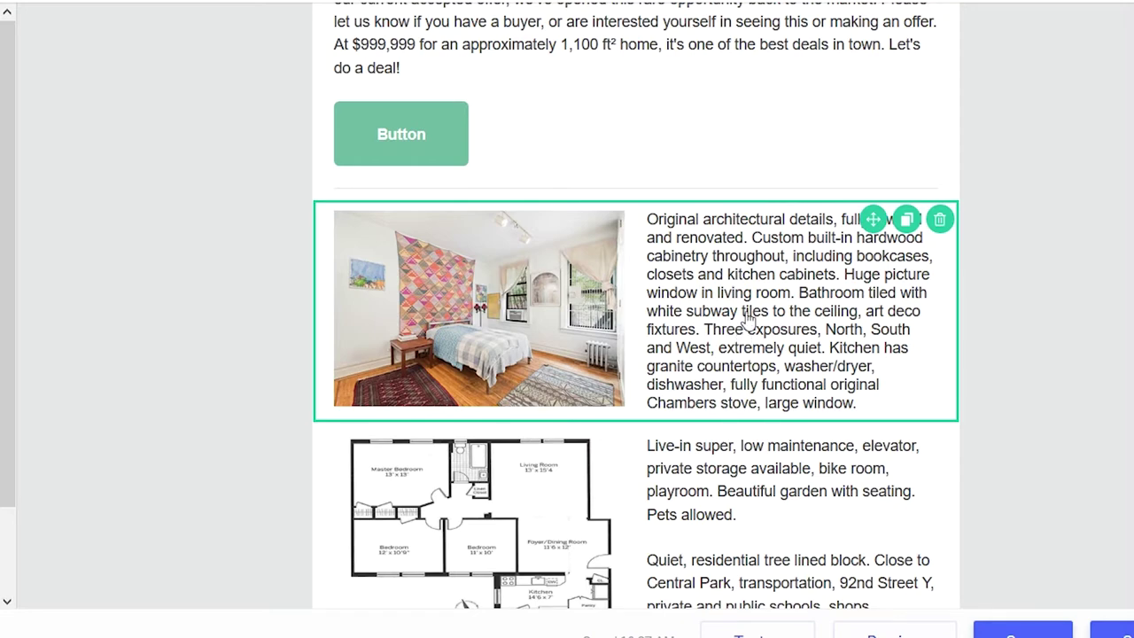
{"action": "scroll", "coordinate": [764, 319], "scroll_direction": "up", "scroll_amount": 5}
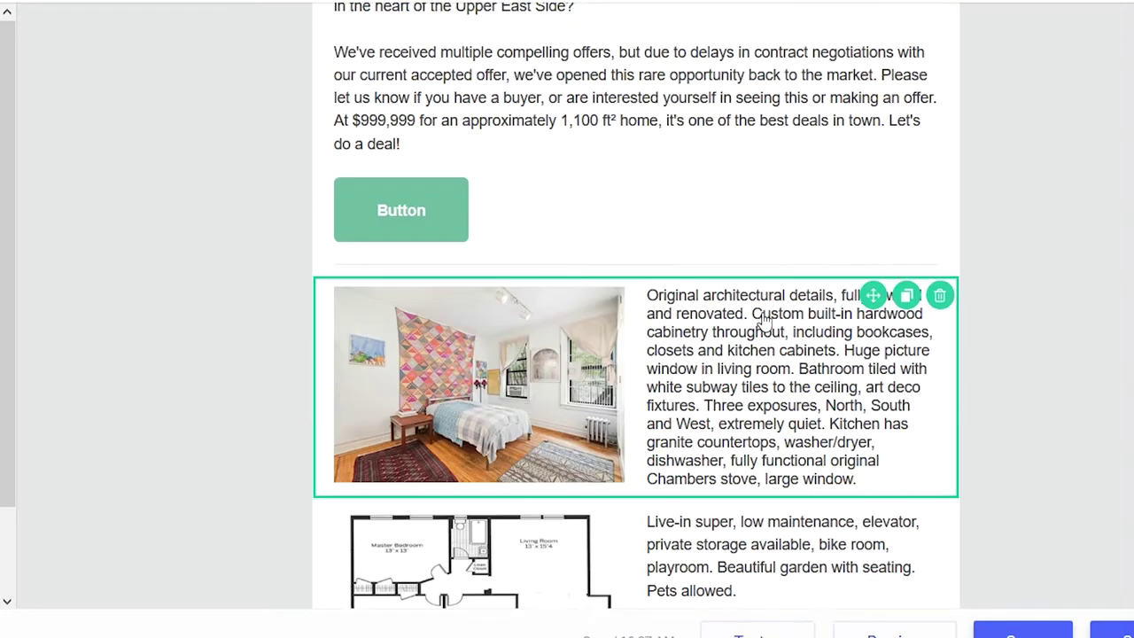
{"action": "scroll", "coordinate": [762, 325], "scroll_direction": "up", "scroll_amount": 3}
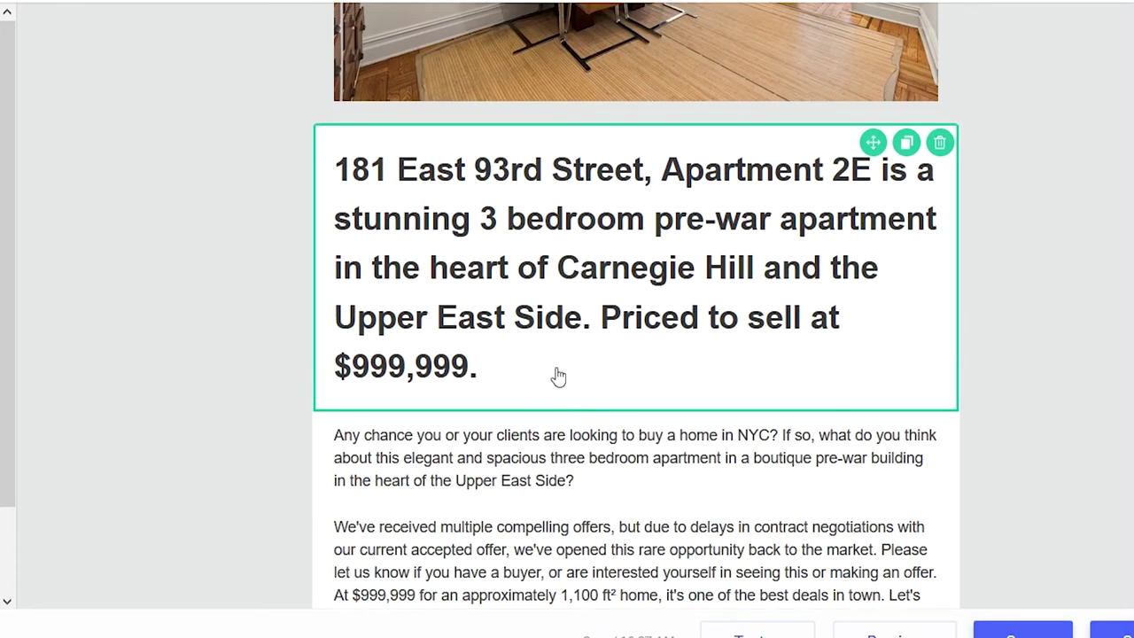
{"action": "scroll", "coordinate": [585, 399], "scroll_direction": "down", "scroll_amount": 3}
{"action": "scroll", "coordinate": [567, 423], "scroll_direction": "up", "scroll_amount": 1}
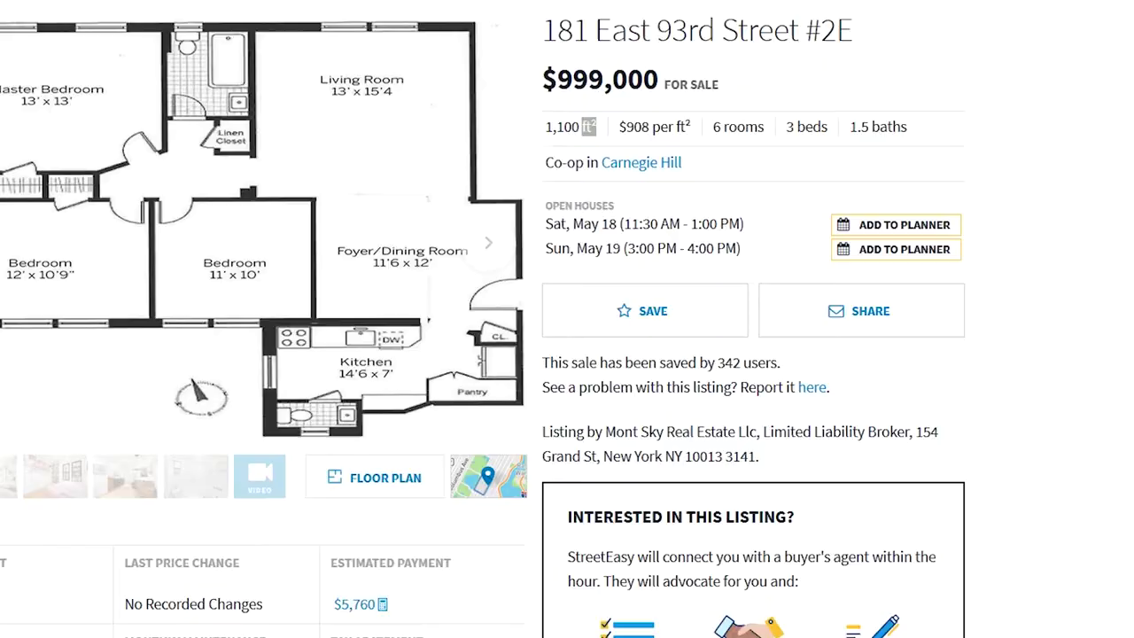
- Select the StreetEasy square-footage disclaimer, then drop a Text block beneath the video
{"action": "scroll", "coordinate": [372, 451], "scroll_direction": "down", "scroll_amount": 10}
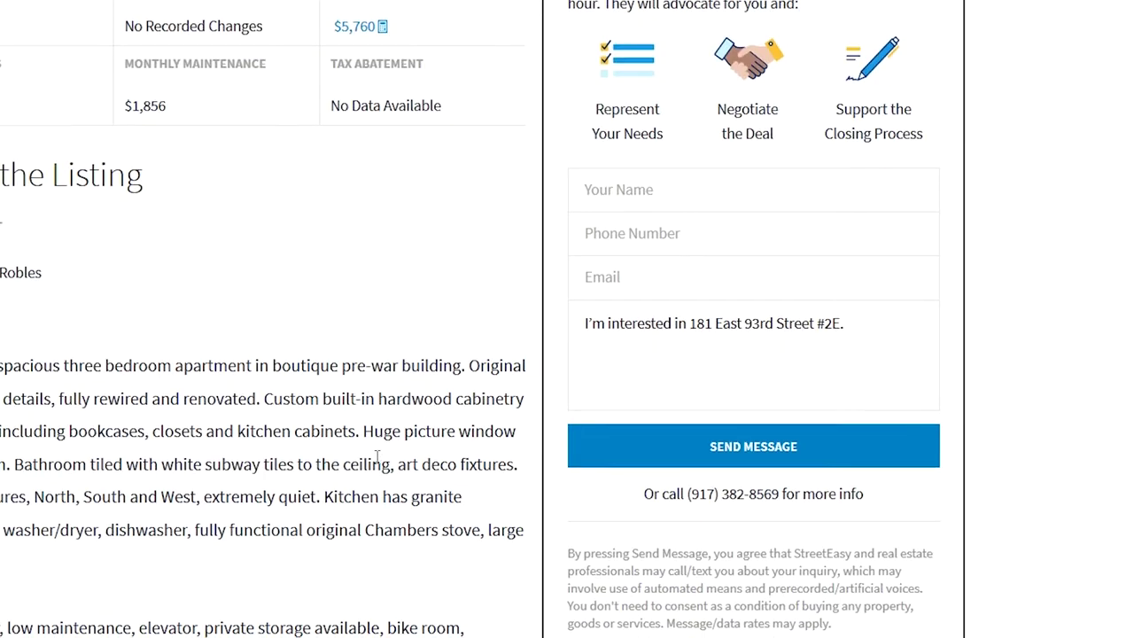
{"action": "left_click_drag", "start_coordinate": [147, 582], "coordinate": [30, 476]}
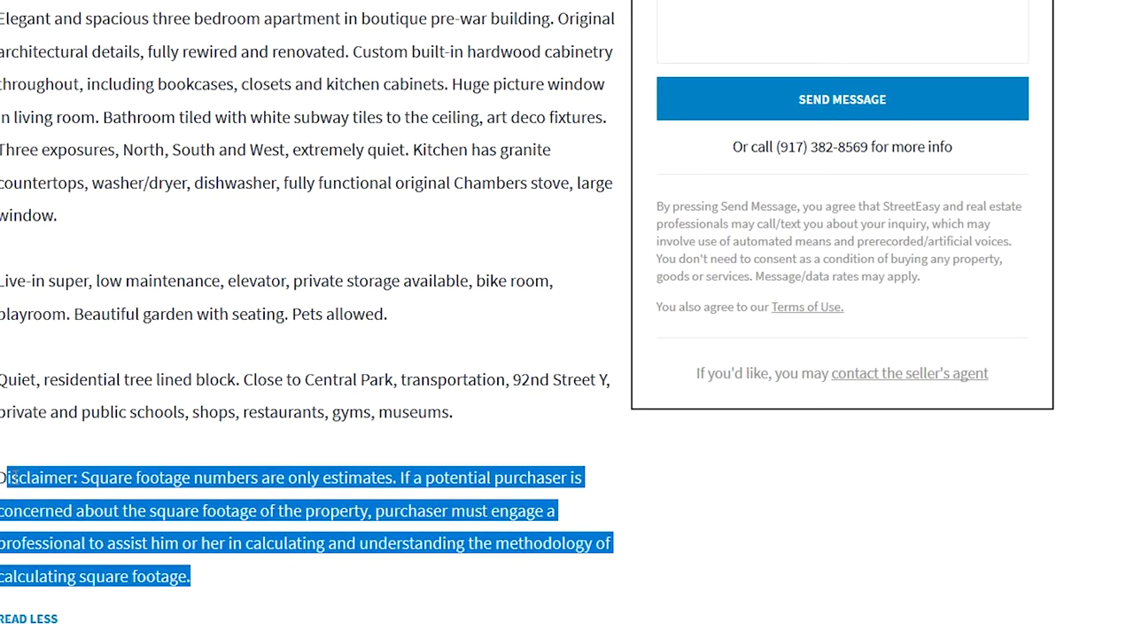
{"action": "left_click", "coordinate": [13, 478]}
{"action": "left_click_drag", "start_coordinate": [236, 581], "coordinate": [4, 479]}
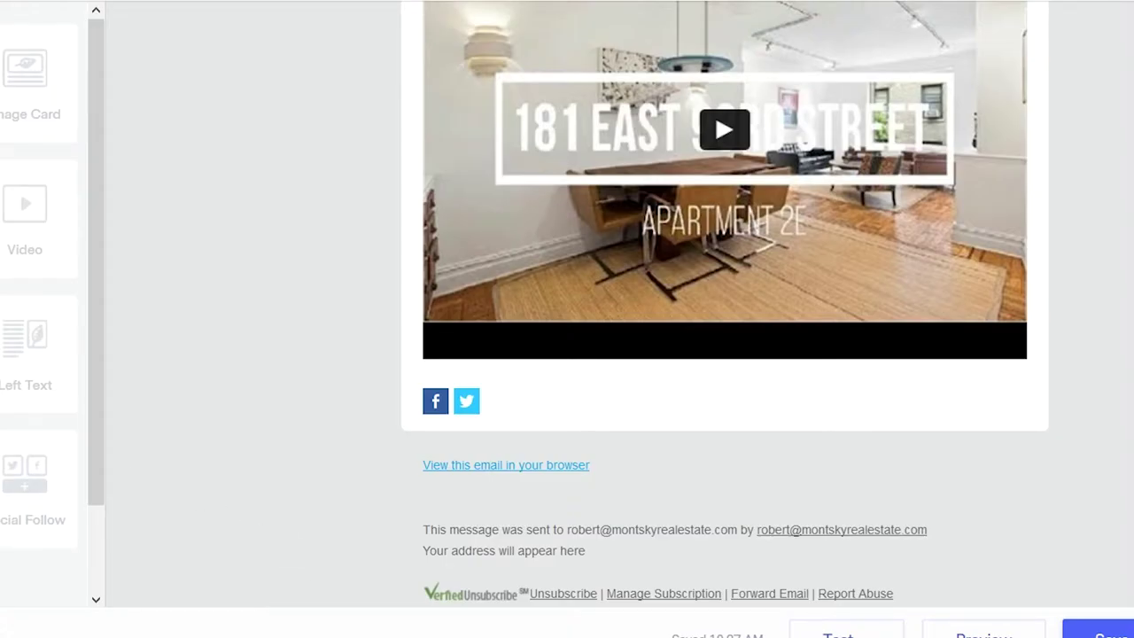
{"action": "left_click_drag", "start_coordinate": [347, 364], "coordinate": [666, 418]}
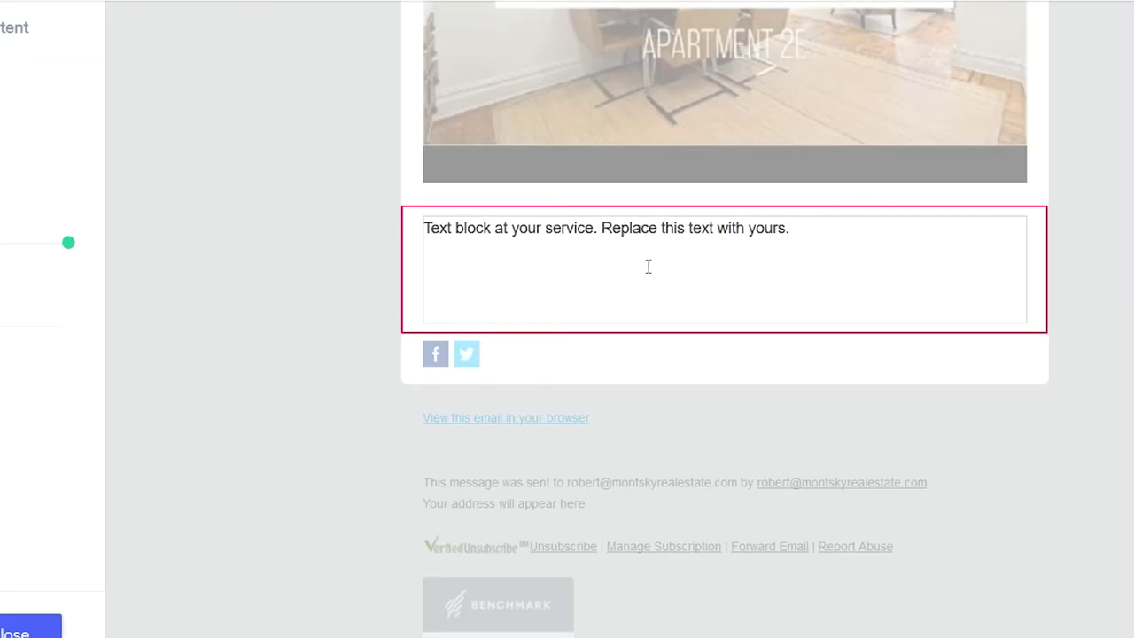
- Replace the new text block's placeholder with the pasted square-footage disclaimer
{"action": "scroll", "coordinate": [648, 266], "scroll_direction": "up", "scroll_amount": 1}
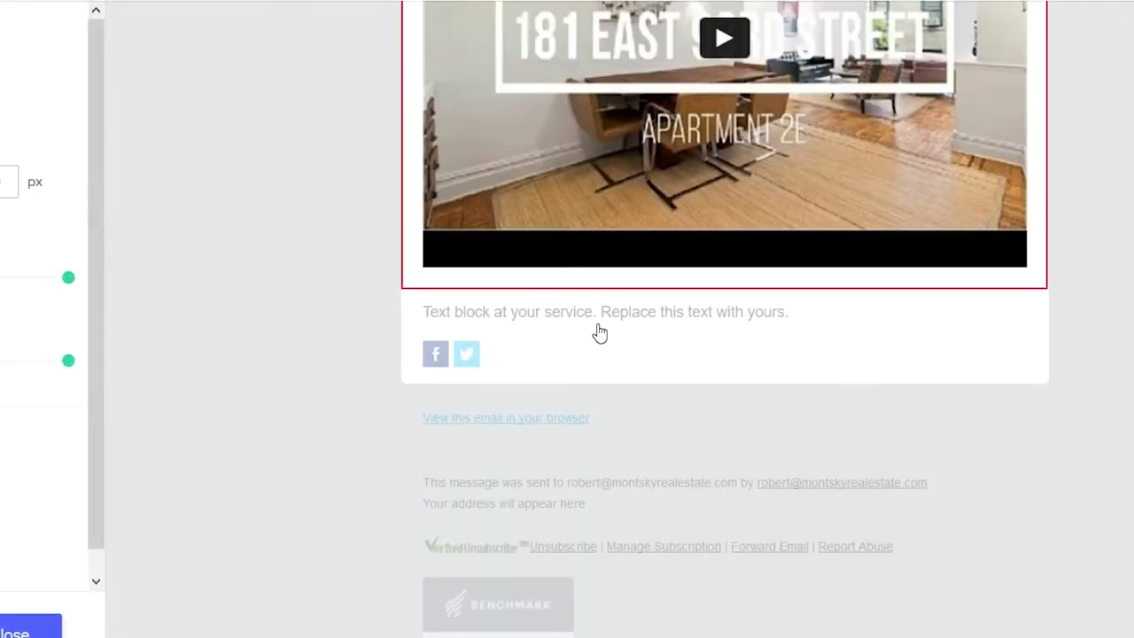
{"action": "left_click", "coordinate": [585, 316]}
{"action": "key", "text": "ctrl+a"}
{"action": "type", "text": "Disclaimer: Square footage numbers are only estimates. If a potential purchaser is concerned about the square footage of the property, purchaser must engage a professional to assist him or her in calculating and understanding the methodology of calculating square footage."}
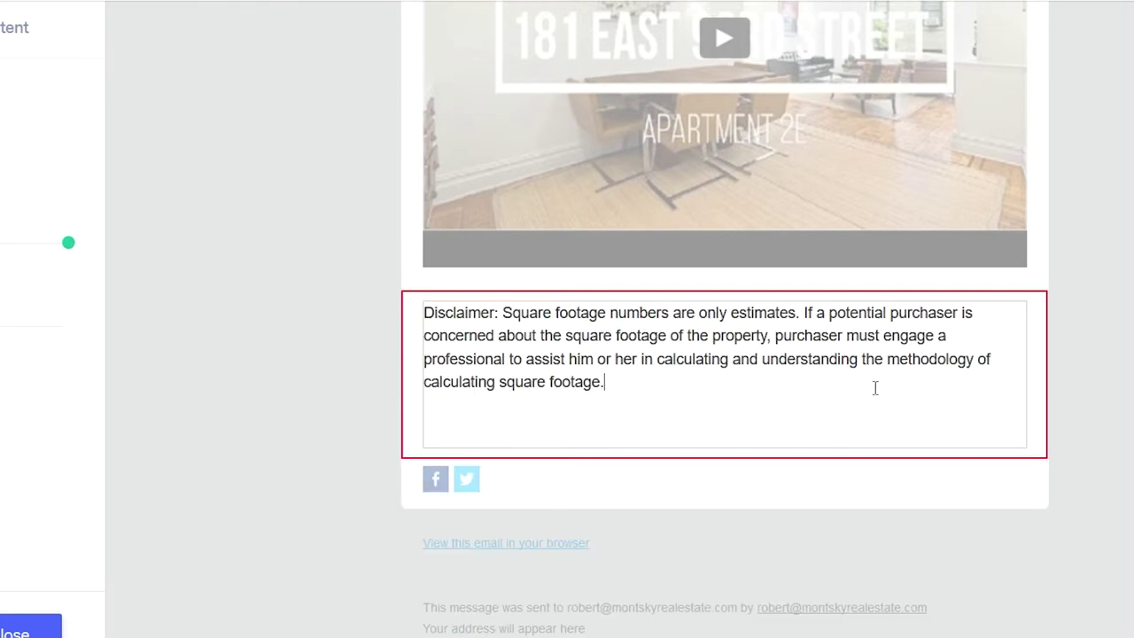
{"action": "left_click", "coordinate": [1102, 372]}
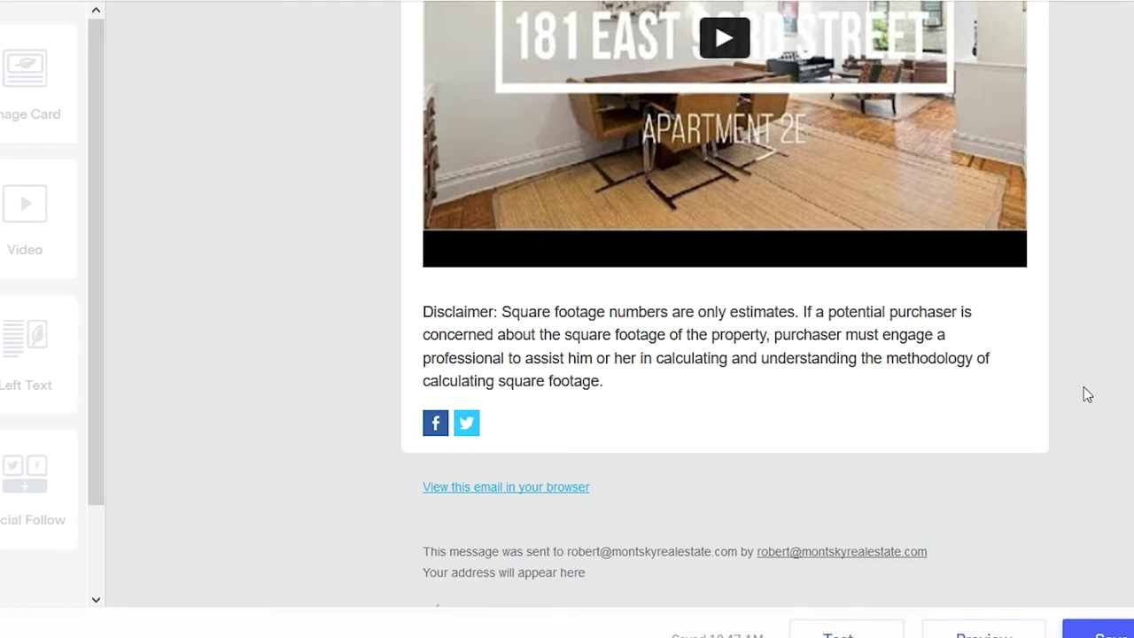
- Scroll back up to the Button block under the intro paragraphs and open its settings
{"action": "mouse_move", "coordinate": [1023, 397]}
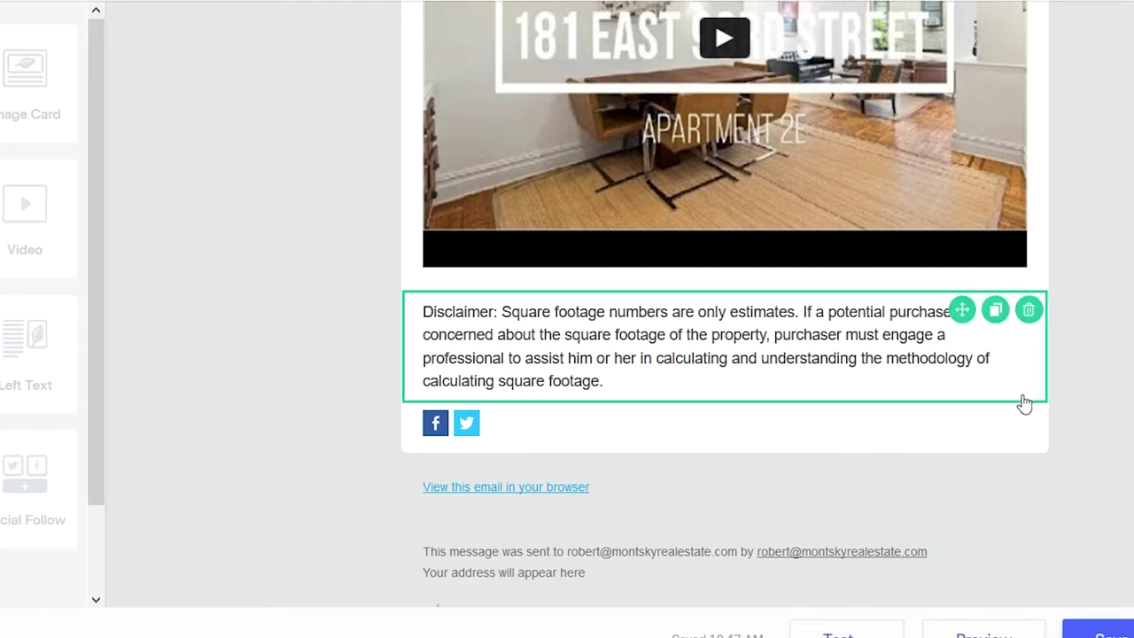
{"action": "scroll", "coordinate": [1024, 403], "scroll_direction": "up", "scroll_amount": 3}
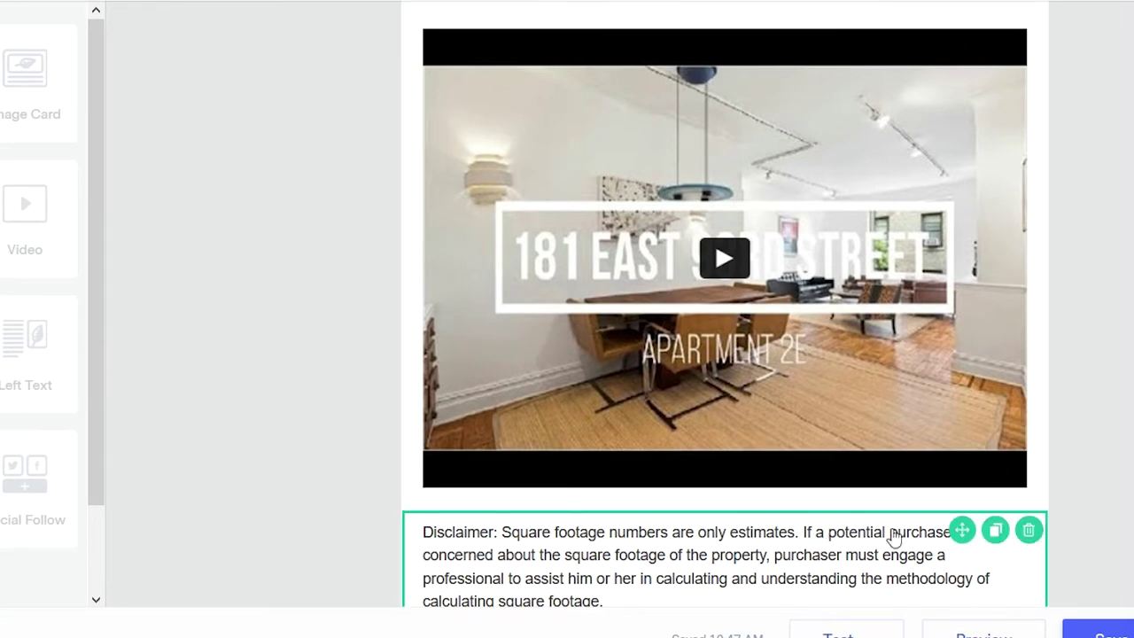
{"action": "scroll", "coordinate": [1086, 448], "scroll_direction": "up", "scroll_amount": 3}
{"action": "scroll", "coordinate": [1087, 449], "scroll_direction": "up", "scroll_amount": 4}
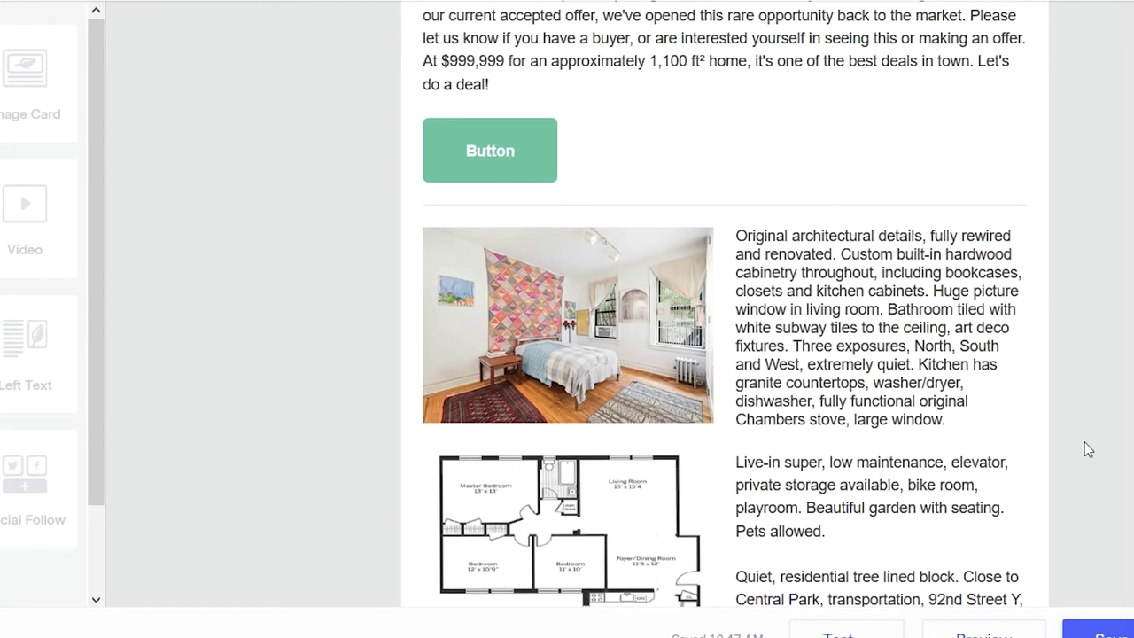
{"action": "scroll", "coordinate": [1088, 449], "scroll_direction": "up", "scroll_amount": 3}
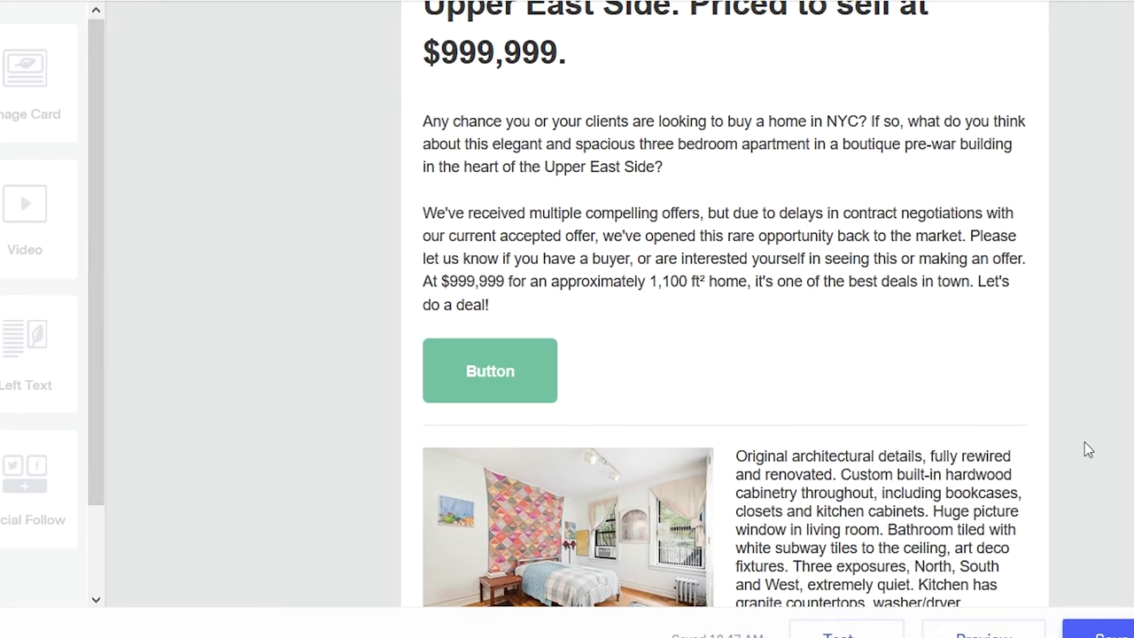
{"action": "scroll", "coordinate": [1087, 449], "scroll_direction": "up", "scroll_amount": 3}
{"action": "scroll", "coordinate": [822, 257], "scroll_direction": "up", "scroll_amount": 3}
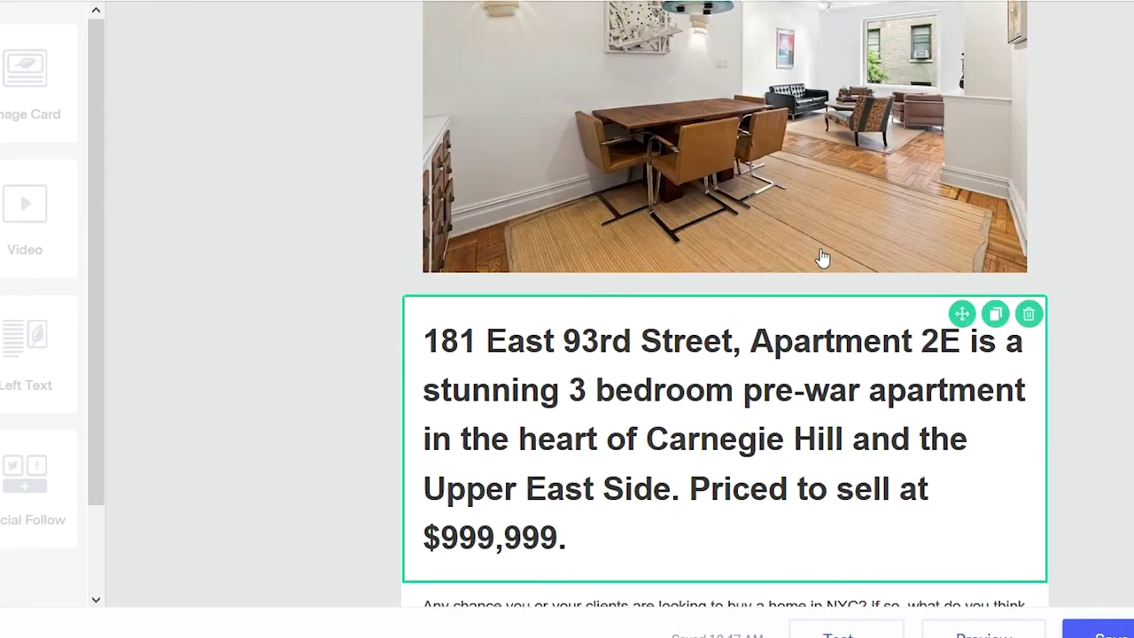
{"action": "scroll", "coordinate": [824, 310], "scroll_direction": "up", "scroll_amount": 1}
{"action": "scroll", "coordinate": [830, 328], "scroll_direction": "down", "scroll_amount": 5}
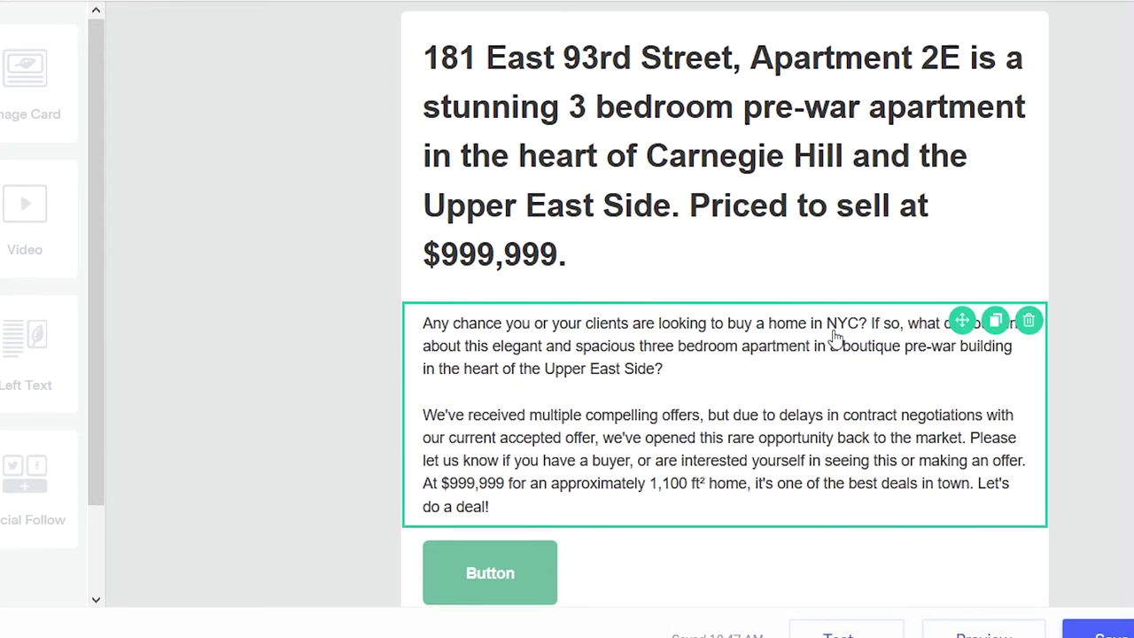
{"action": "scroll", "coordinate": [839, 336], "scroll_direction": "down", "scroll_amount": 4}
{"action": "scroll", "coordinate": [718, 336], "scroll_direction": "up", "scroll_amount": 2}
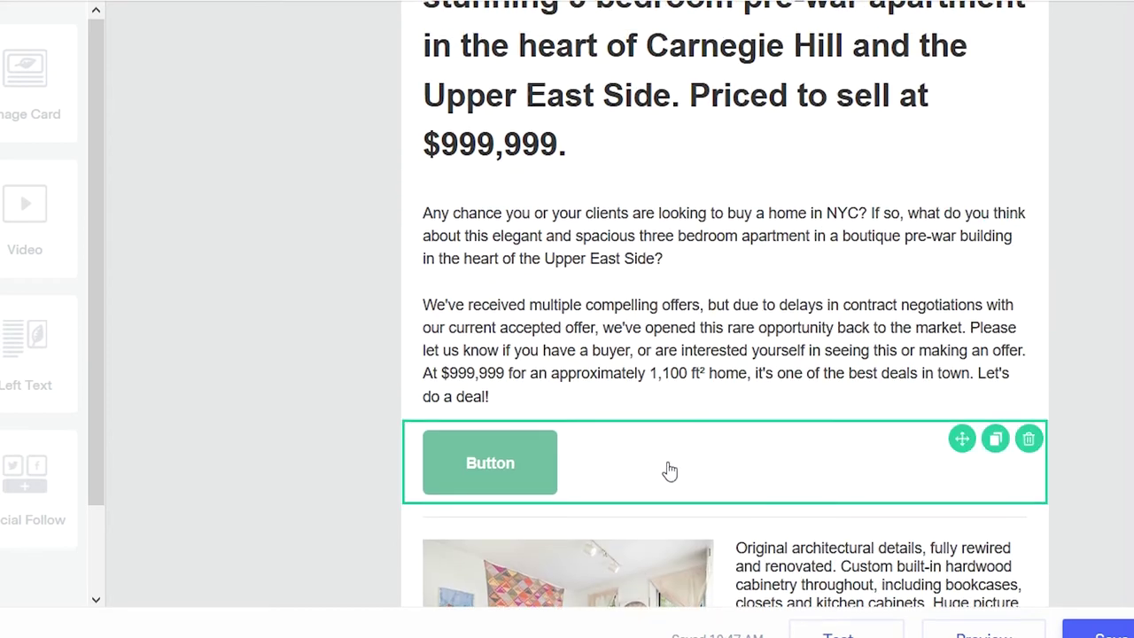
{"action": "left_click", "coordinate": [670, 472]}
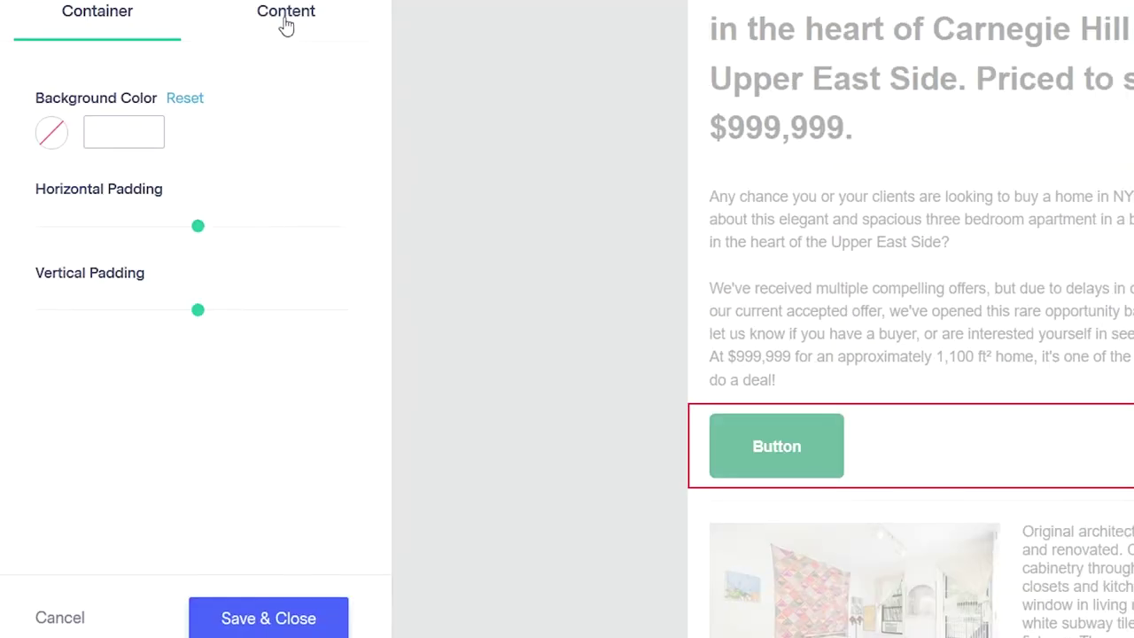
- Centre the button and change its label to 'Contact Us'
{"action": "left_click", "coordinate": [285, 22]}
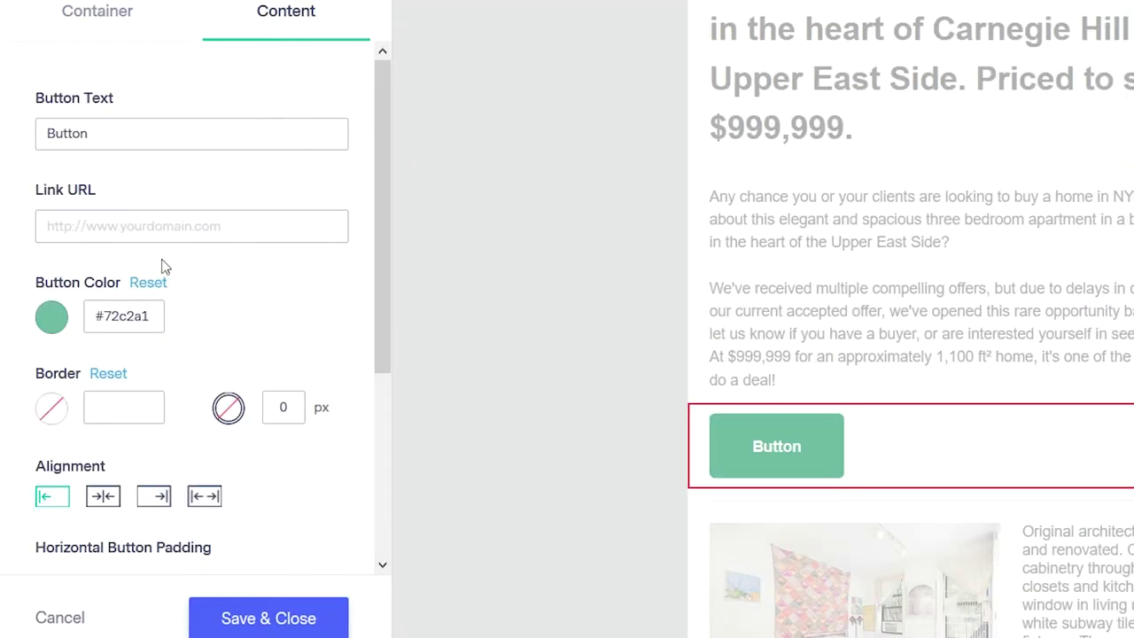
{"action": "left_click", "coordinate": [108, 499]}
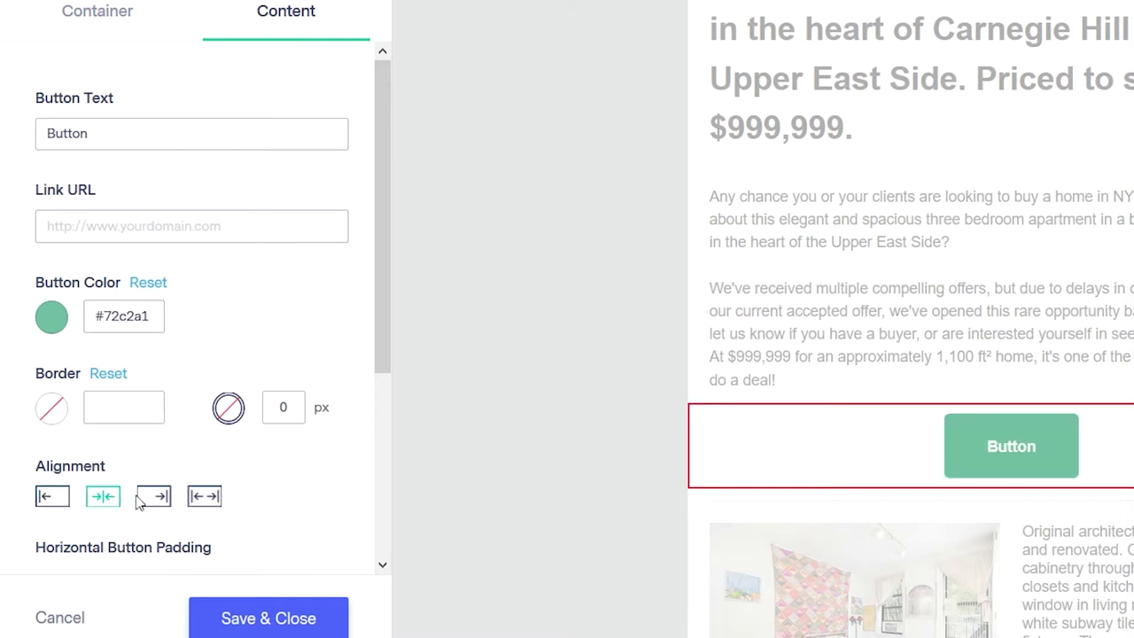
{"action": "double_click", "coordinate": [116, 130]}
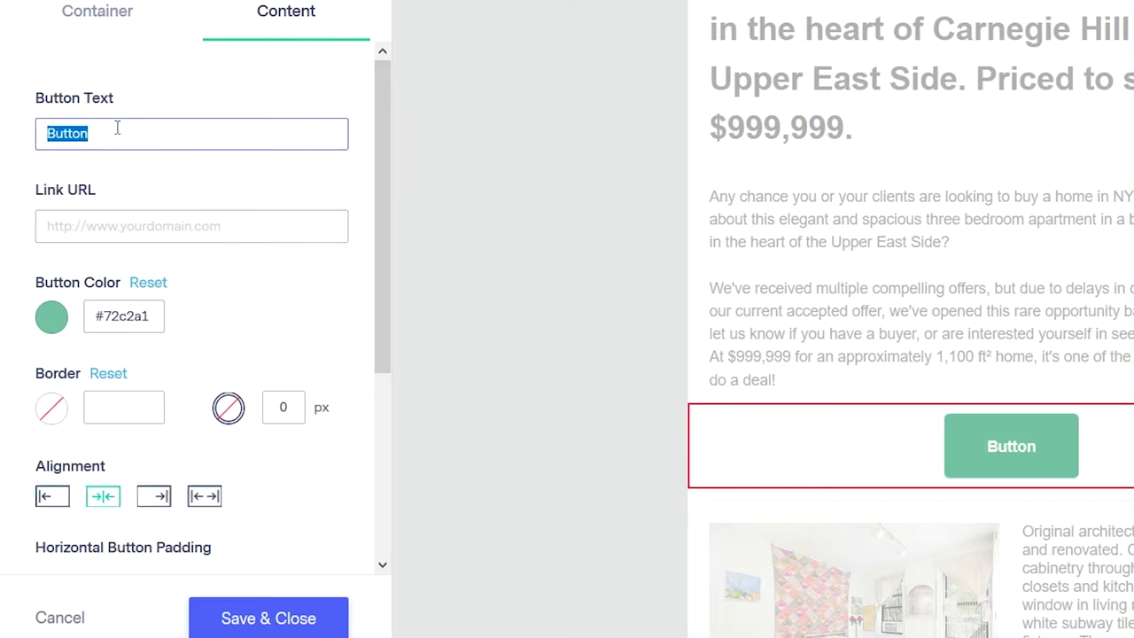
{"action": "double_click", "coordinate": [112, 133]}
{"action": "type", "text": "See"}
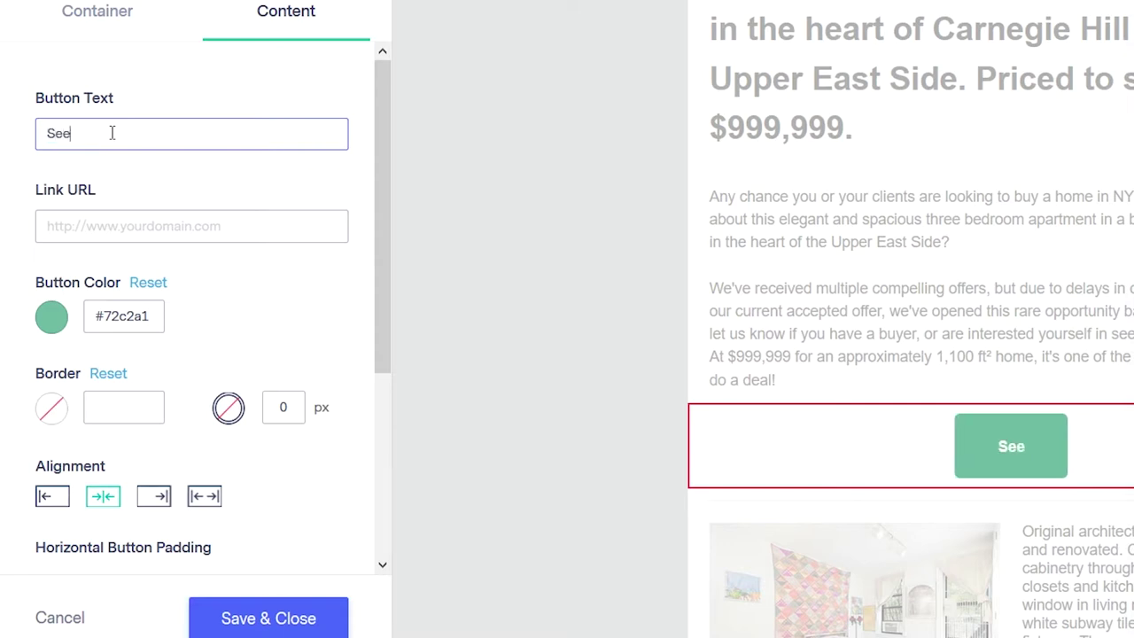
{"action": "type", "text": " Listing"}
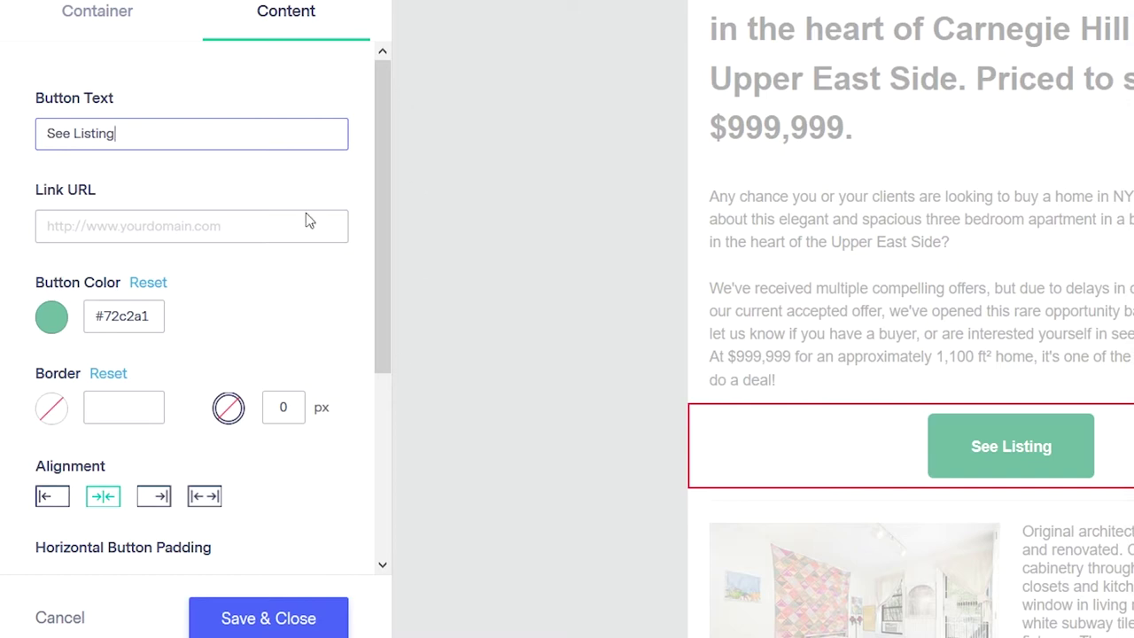
{"action": "left_click", "coordinate": [124, 227]}
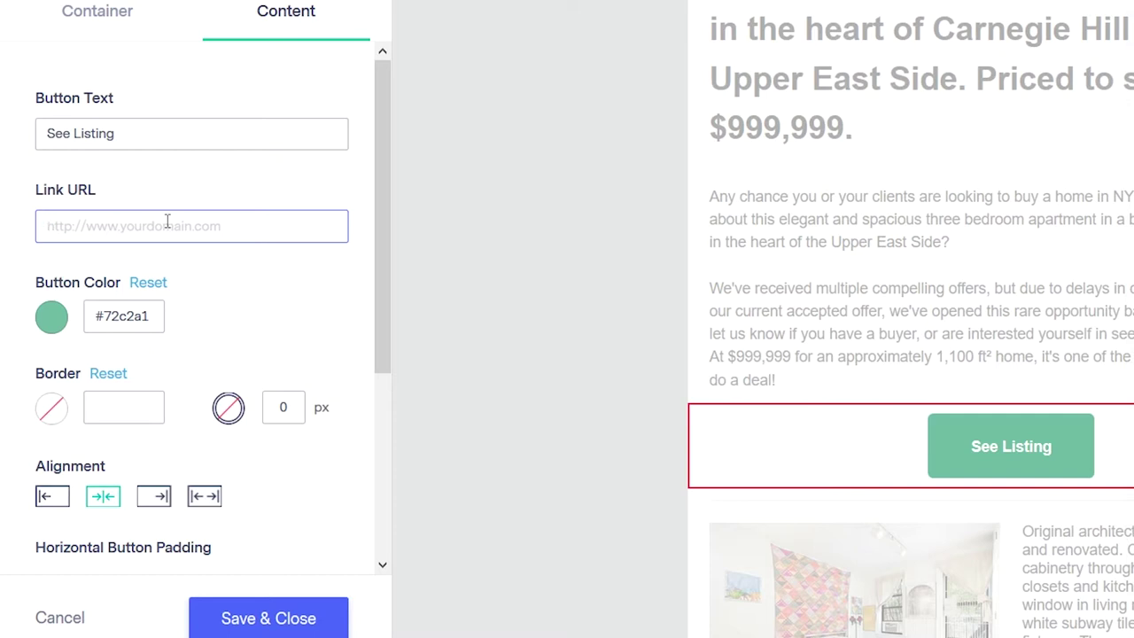
{"action": "triple_click", "coordinate": [161, 138]}
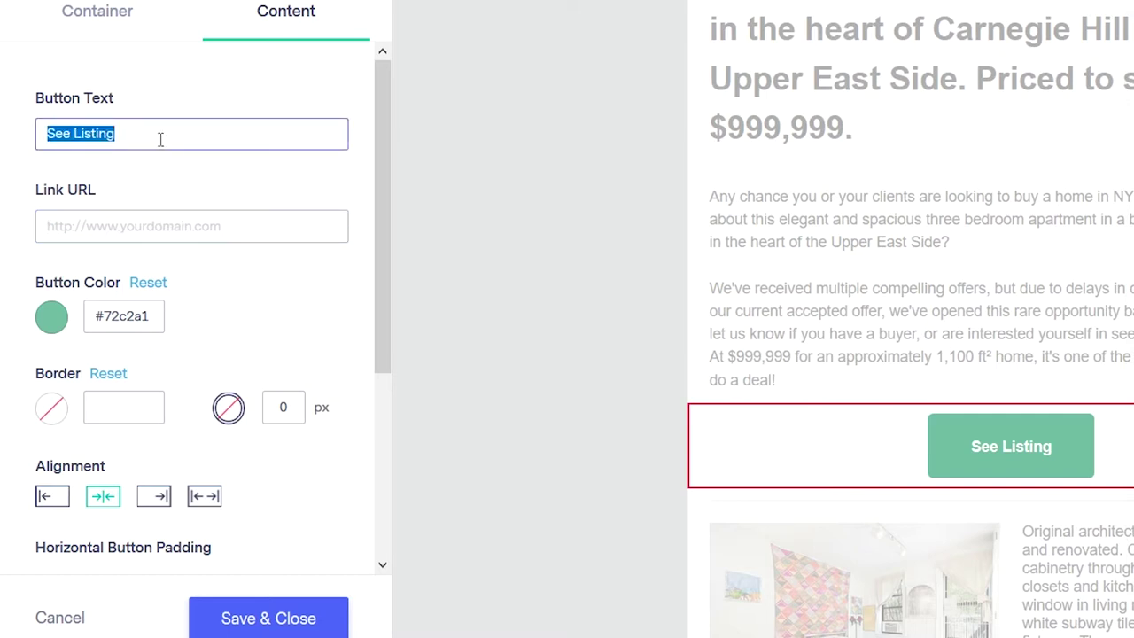
{"action": "type", "text": "Contact Us"}
- Paste the agent's mailto address as the button link, keep it centred, and save
{"action": "left_click", "coordinate": [206, 228]}
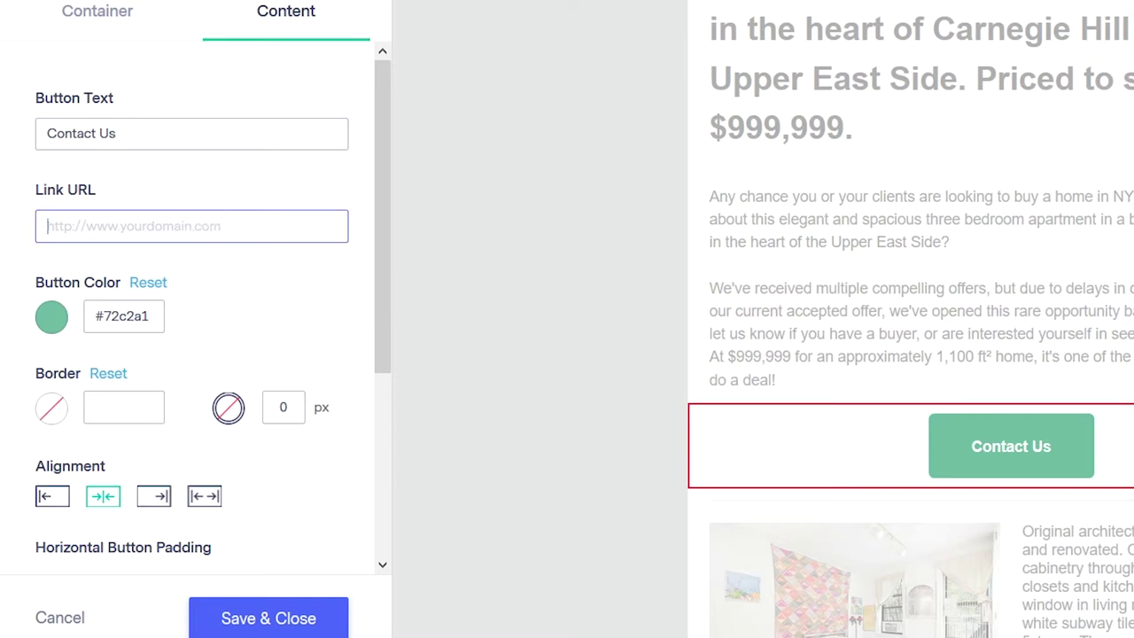
{"action": "key", "text": "ctrl+v"}
{"action": "triple_click", "coordinate": [104, 228]}
{"action": "left_click", "coordinate": [367, 233]}
{"action": "double_click", "coordinate": [304, 232]}
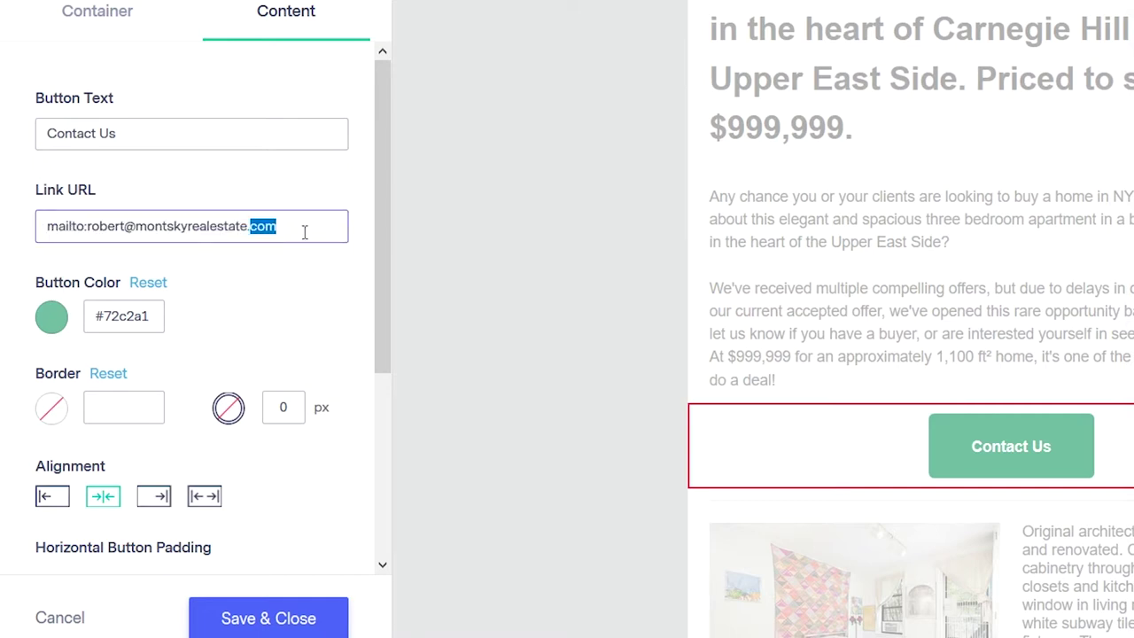
{"action": "left_click", "coordinate": [203, 223]}
{"action": "left_click_drag", "start_coordinate": [88, 226], "coordinate": [32, 227]}
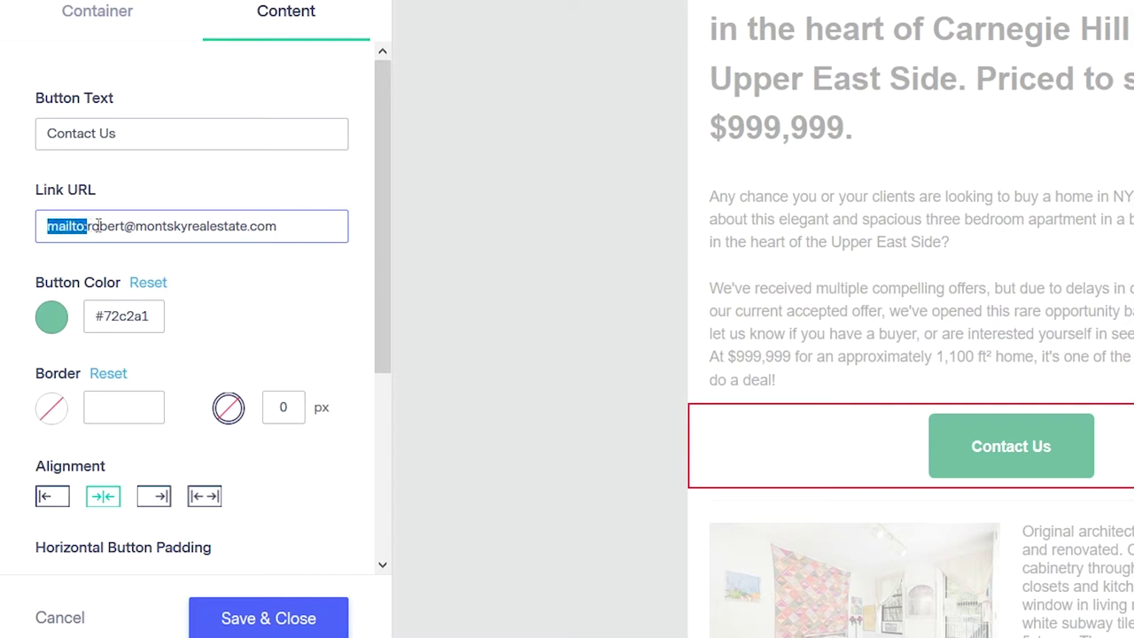
{"action": "left_click", "coordinate": [333, 225]}
{"action": "left_click_drag", "start_coordinate": [277, 225], "coordinate": [86, 226]}
{"action": "left_click", "coordinate": [184, 226]}
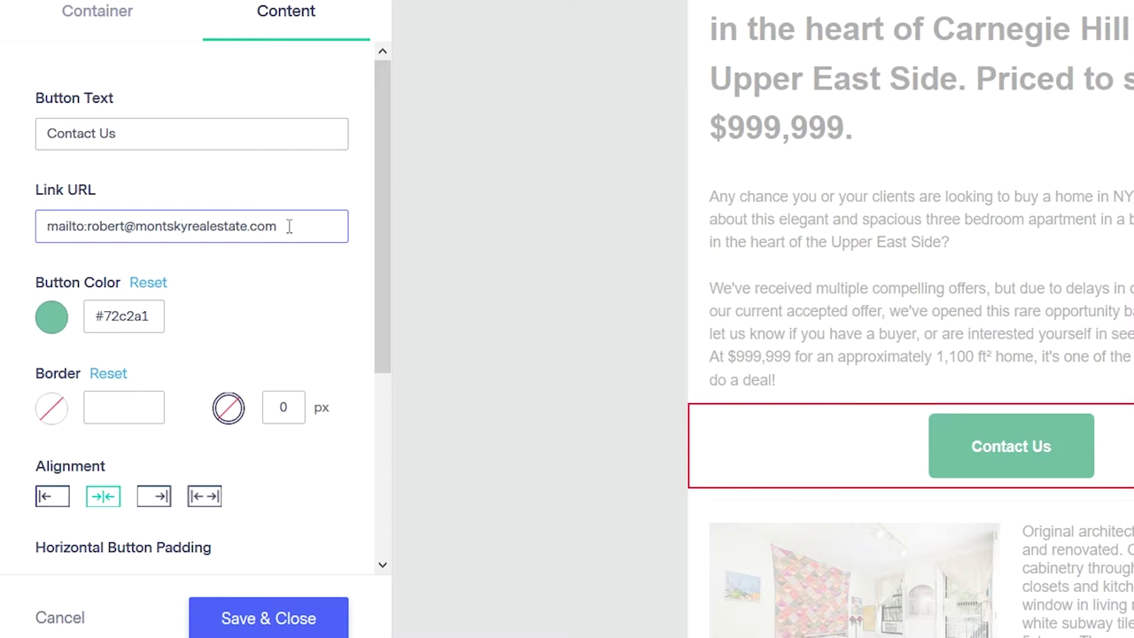
{"action": "left_click", "coordinate": [104, 499]}
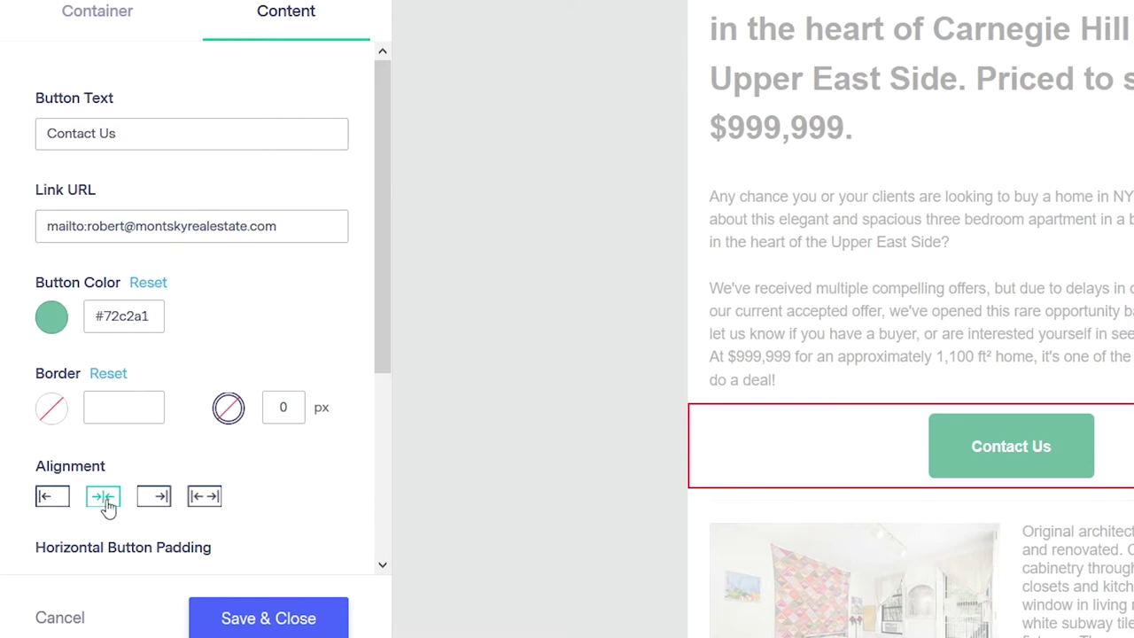
{"action": "left_click", "coordinate": [299, 616]}
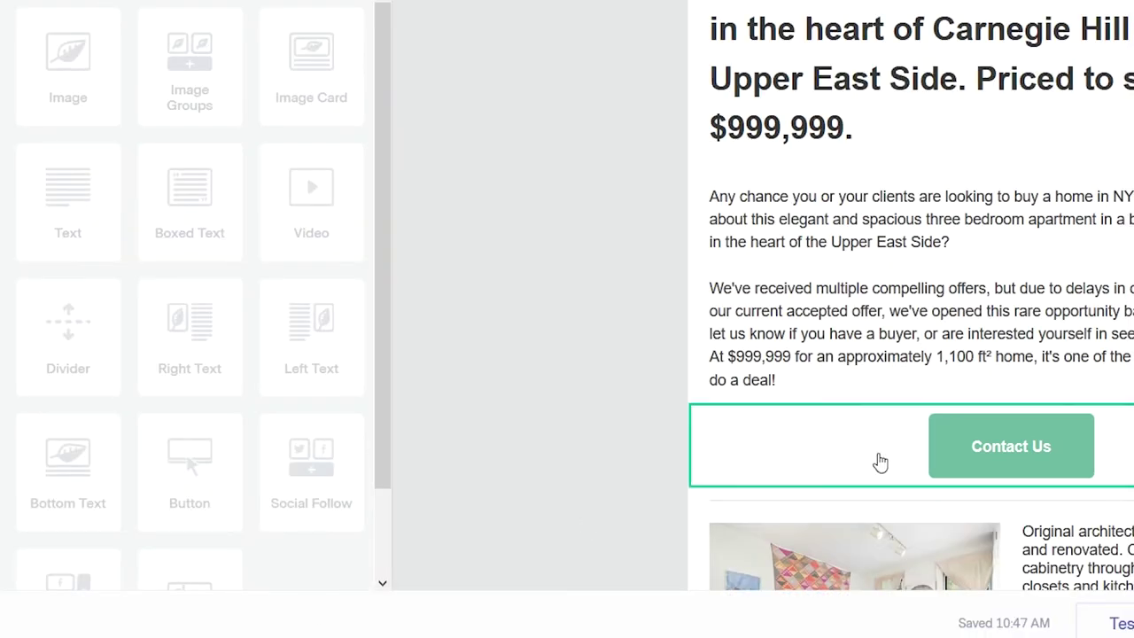
- Scroll to the end of the email showing the disclaimer, social icons and footer
{"action": "scroll", "coordinate": [852, 382], "scroll_direction": "up", "scroll_amount": 6}
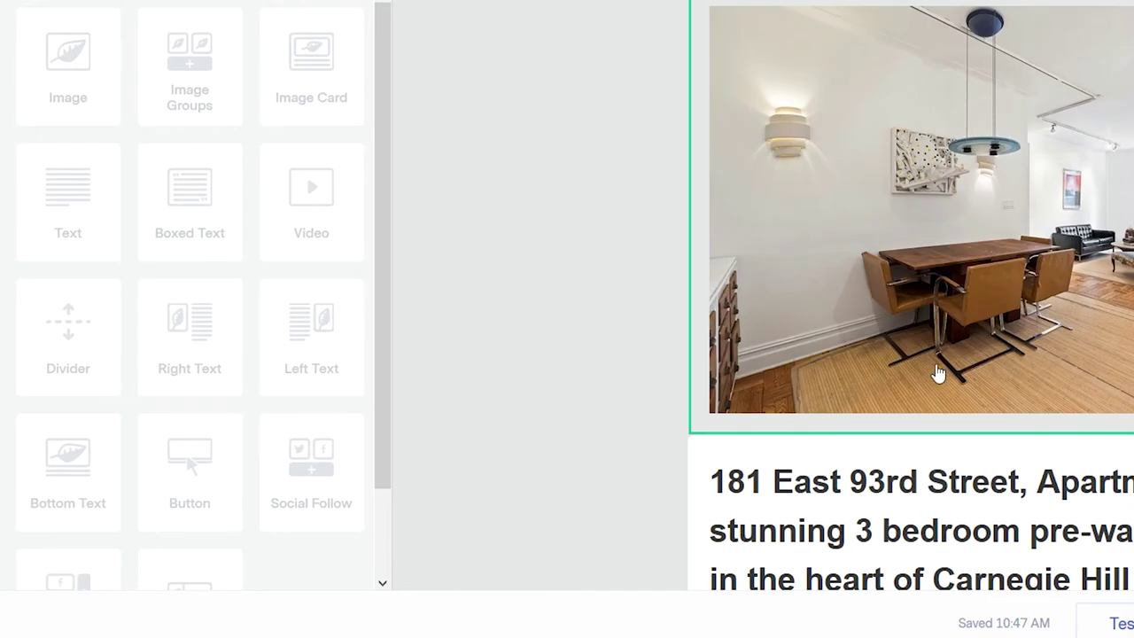
{"action": "scroll", "coordinate": [948, 373], "scroll_direction": "down", "scroll_amount": 3}
{"action": "scroll", "coordinate": [970, 373], "scroll_direction": "down", "scroll_amount": 5}
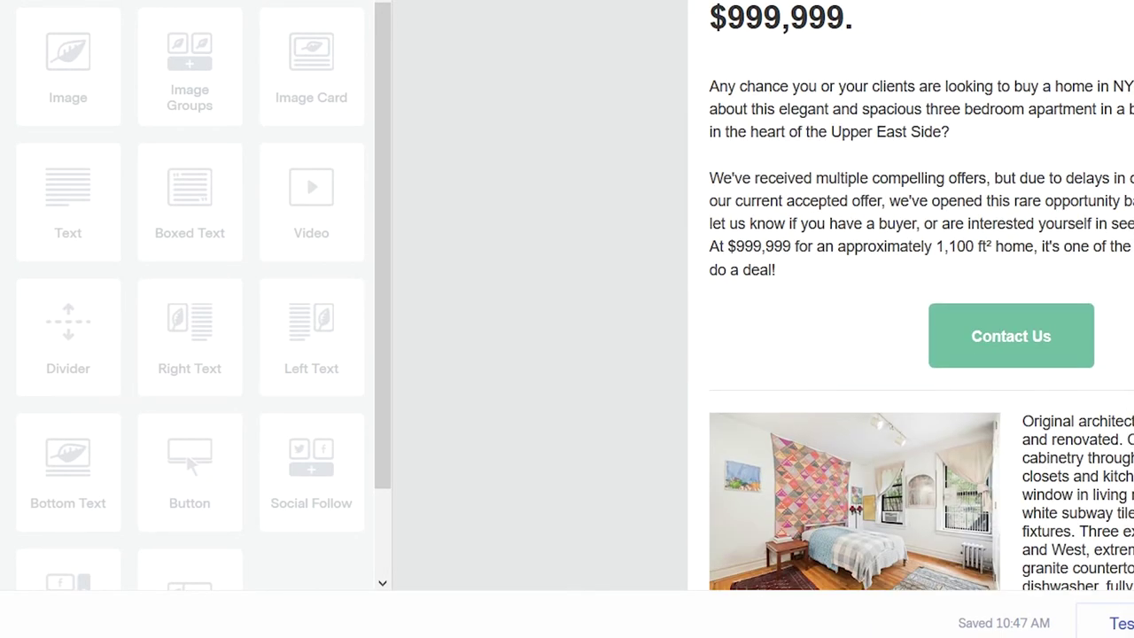
{"action": "scroll", "coordinate": [885, 335], "scroll_direction": "up", "scroll_amount": 7}
{"action": "scroll", "coordinate": [938, 346], "scroll_direction": "down", "scroll_amount": 8}
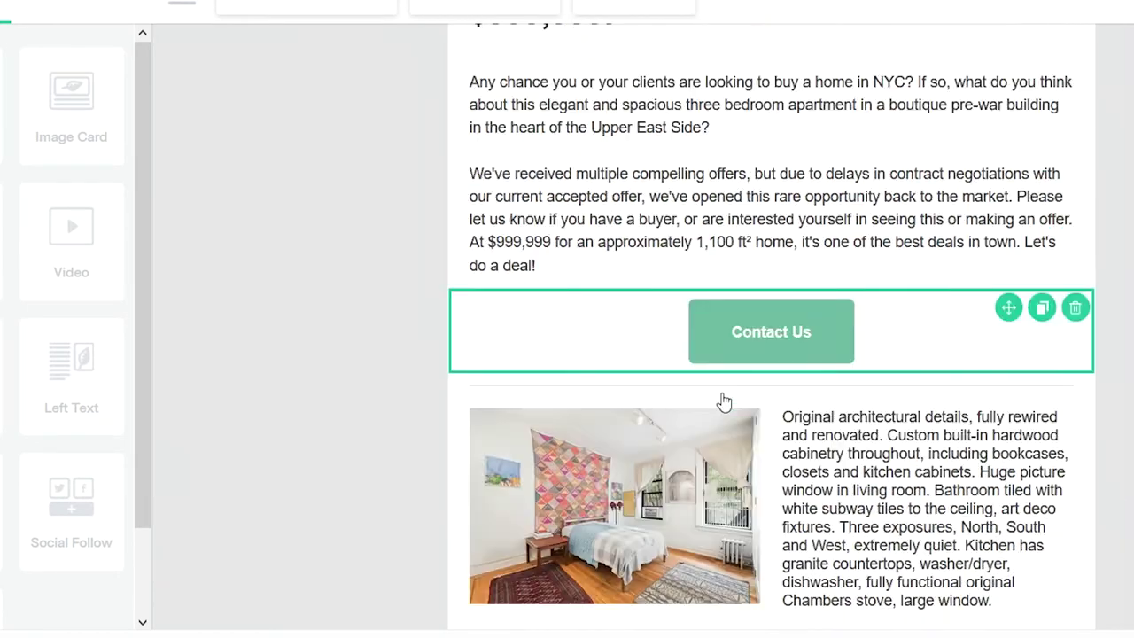
{"action": "scroll", "coordinate": [761, 394], "scroll_direction": "down", "scroll_amount": 15}
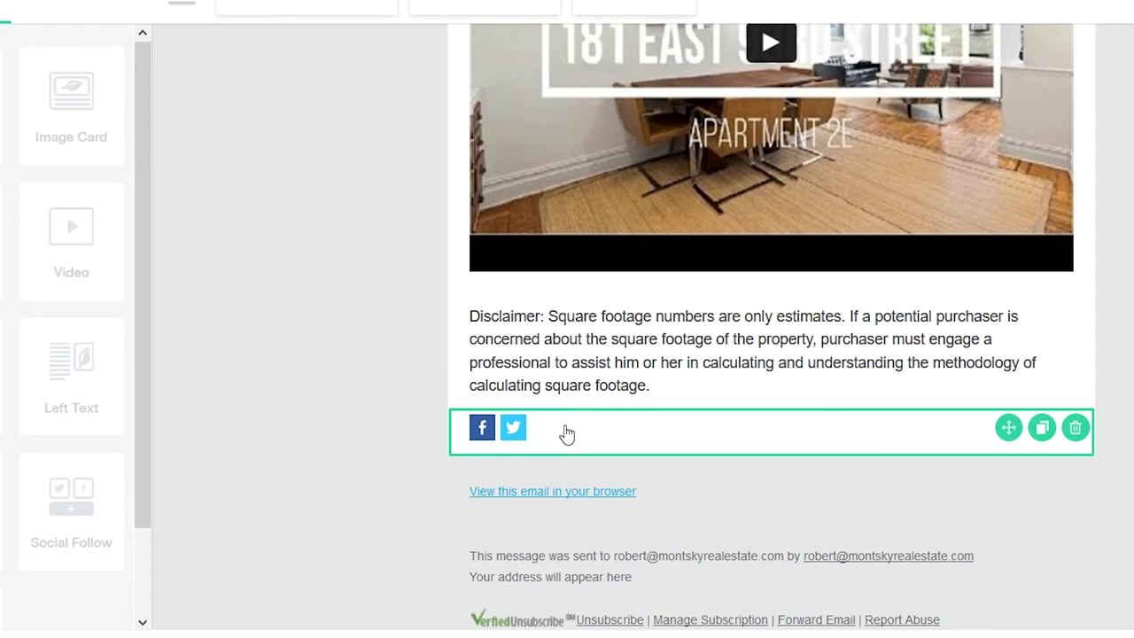
- Place a Social Share block under the disclaimer, above the follow icons
{"action": "left_click_drag", "start_coordinate": [567, 434], "coordinate": [482, 447]}
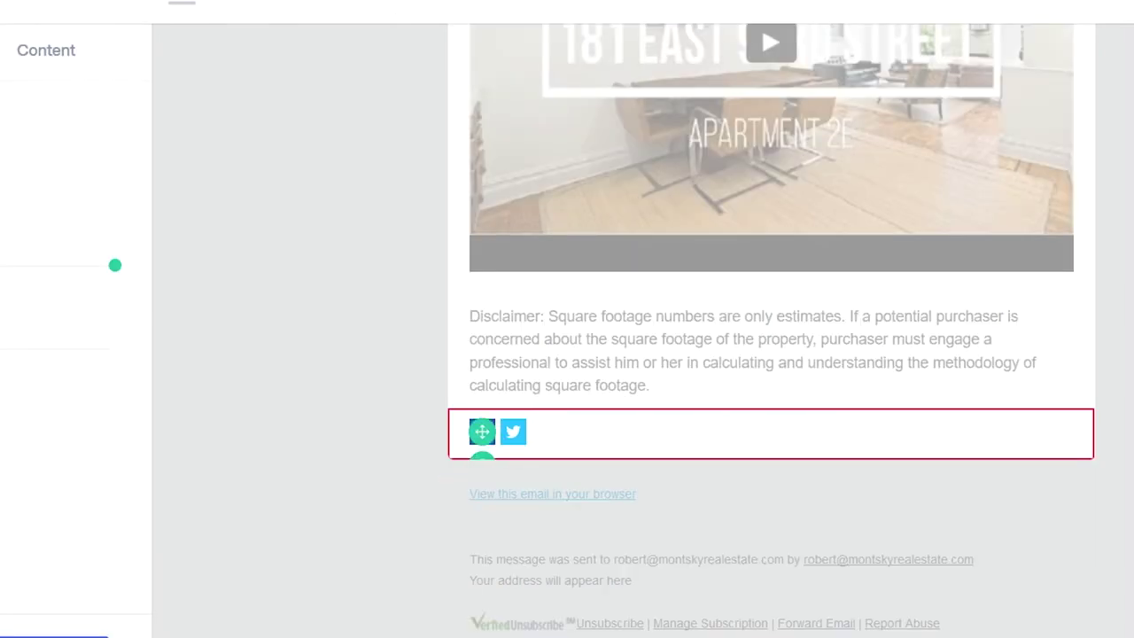
{"action": "left_click", "coordinate": [86, 44]}
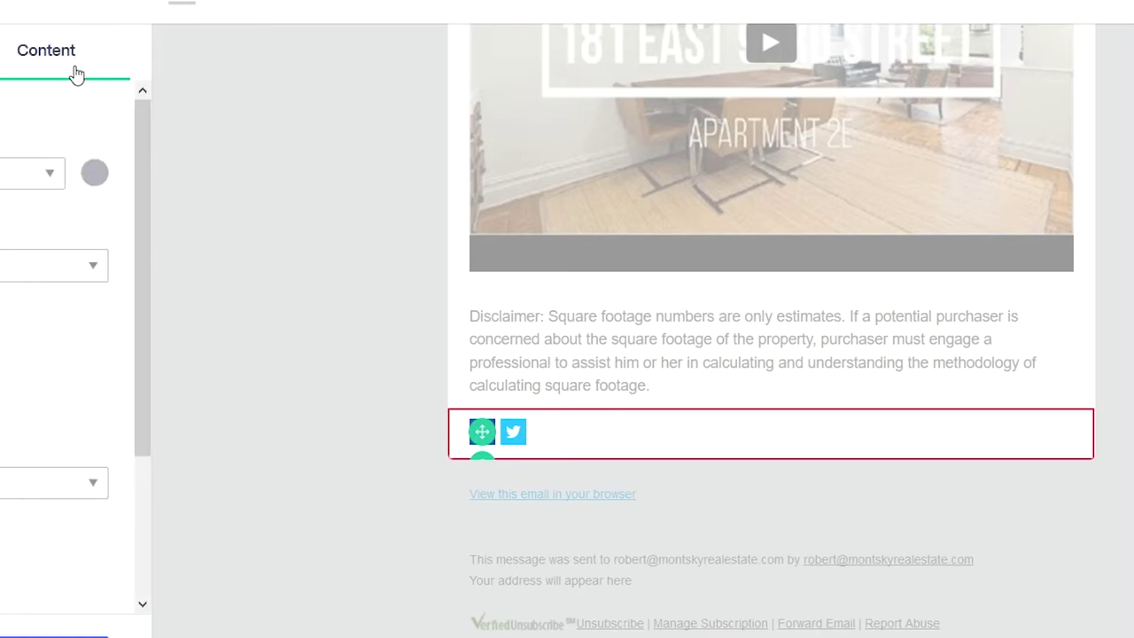
{"action": "scroll", "coordinate": [95, 370], "scroll_direction": "down", "scroll_amount": 1}
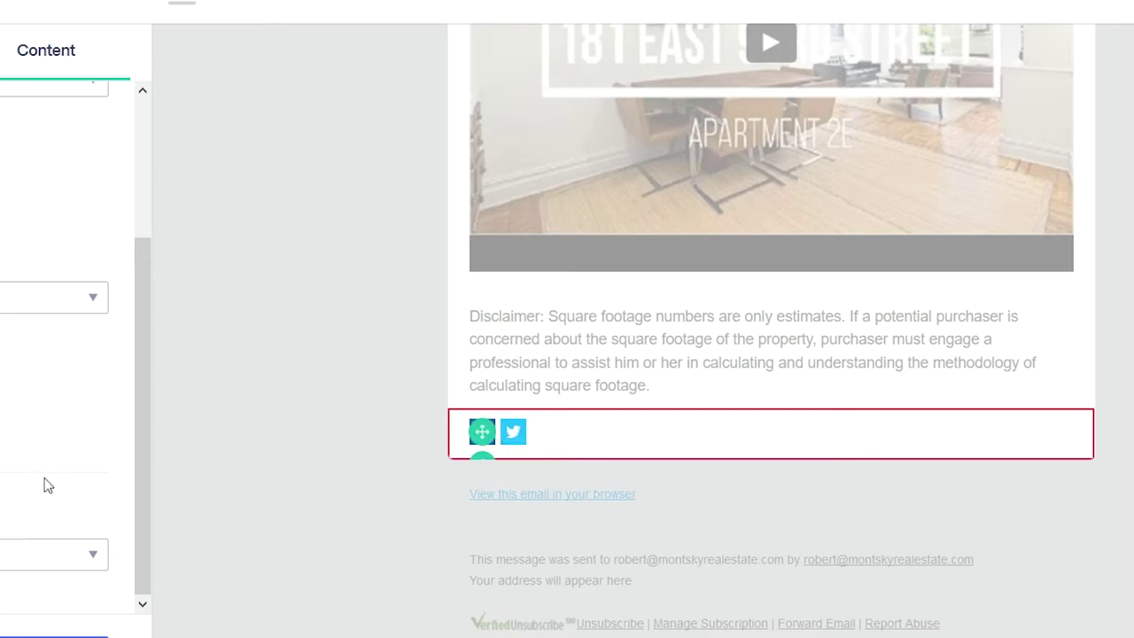
{"action": "scroll", "coordinate": [44, 477], "scroll_direction": "up", "scroll_amount": 3}
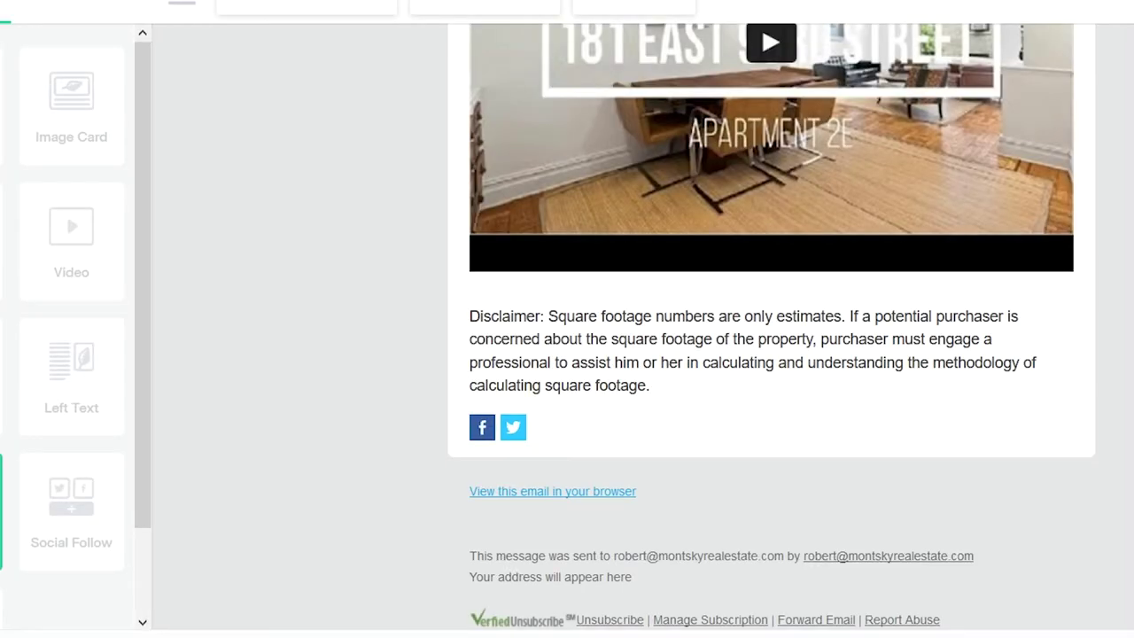
{"action": "left_click_drag", "start_coordinate": [71, 407], "coordinate": [664, 435]}
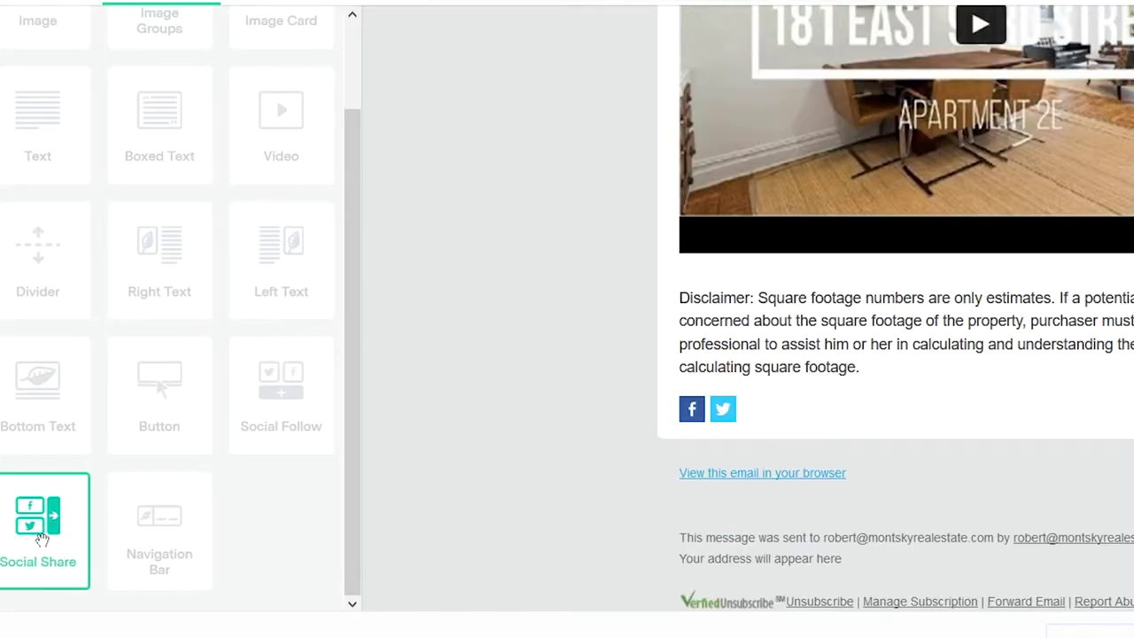
{"action": "left_click_drag", "start_coordinate": [42, 544], "coordinate": [881, 432]}
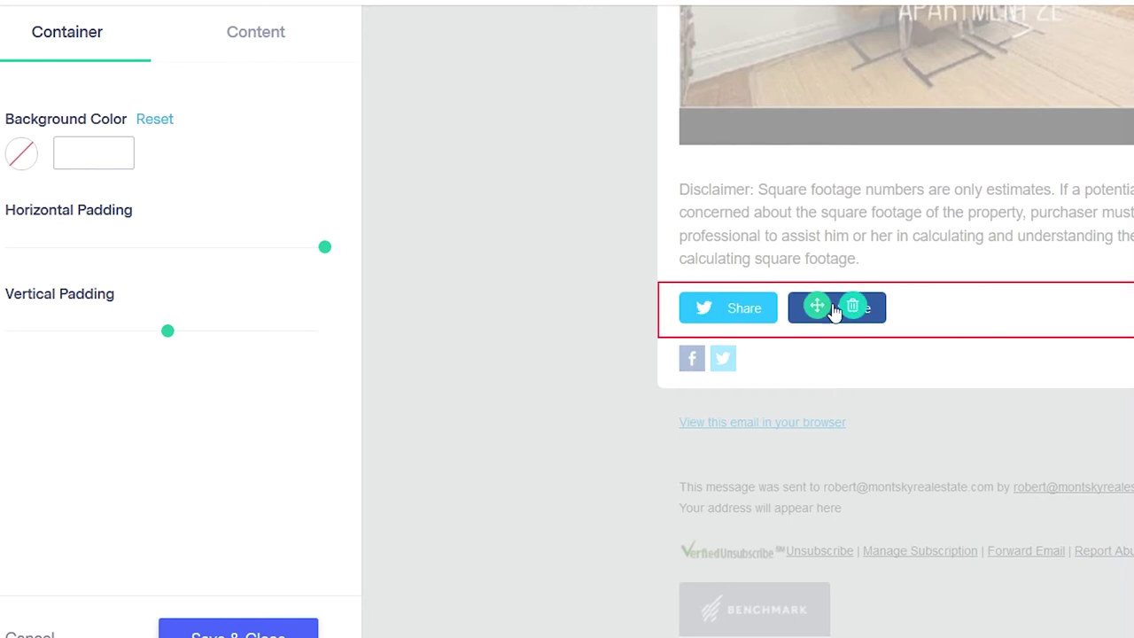
- Add a LinkedIn share button and move Facebook to the front of the row
{"action": "left_click", "coordinate": [251, 37]}
{"action": "left_click", "coordinate": [135, 155]}
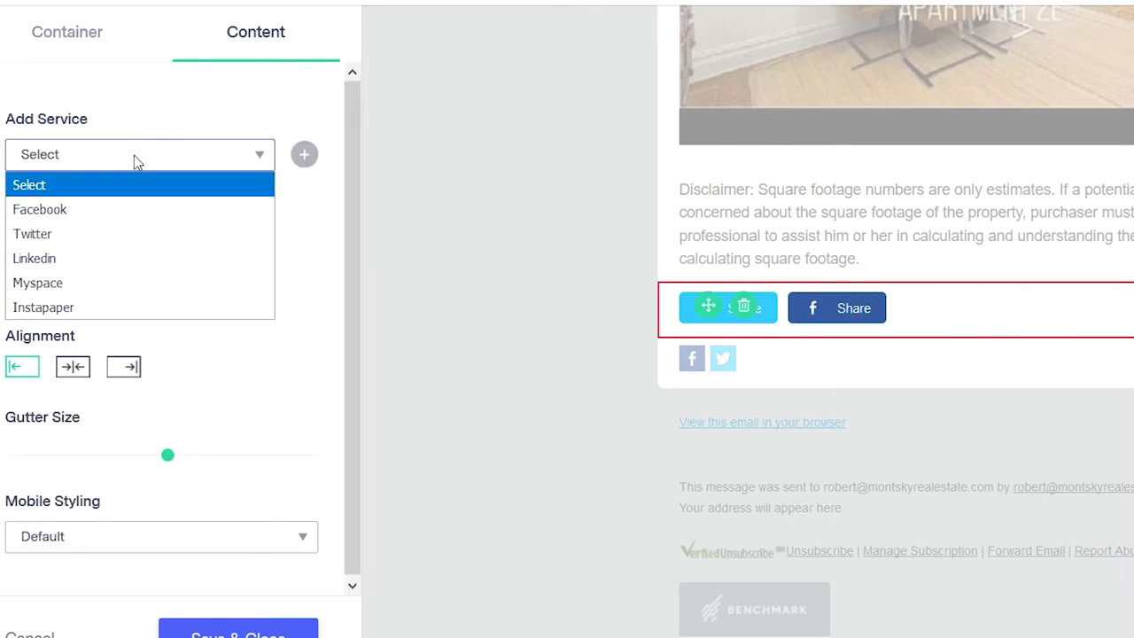
{"action": "left_click", "coordinate": [116, 266]}
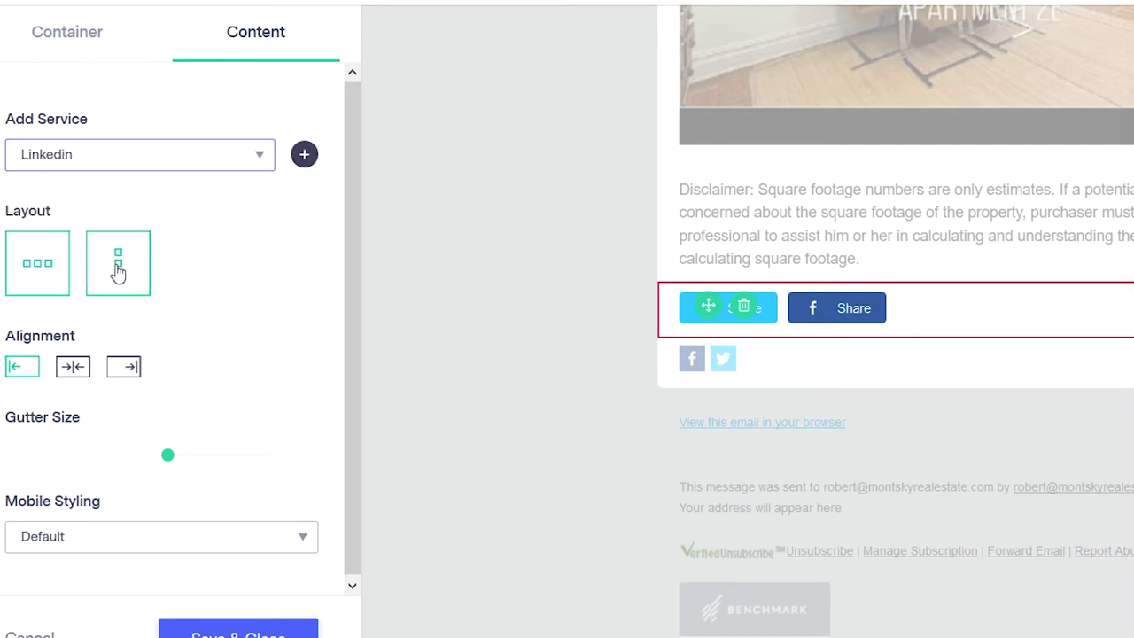
{"action": "left_click", "coordinate": [304, 156]}
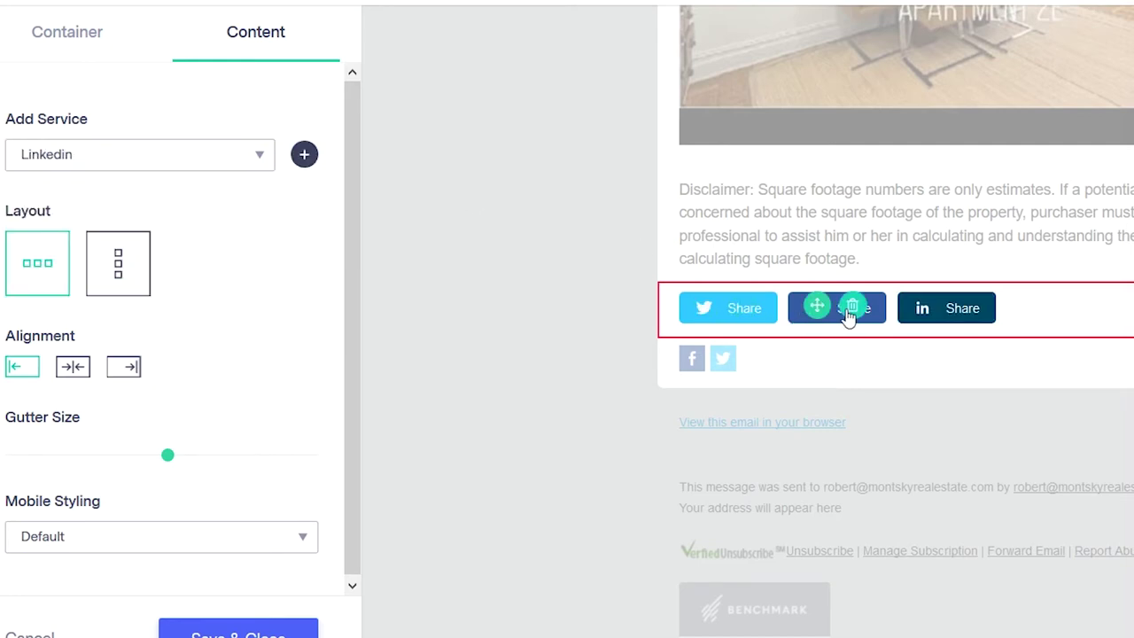
{"action": "left_click_drag", "start_coordinate": [823, 306], "coordinate": [730, 309]}
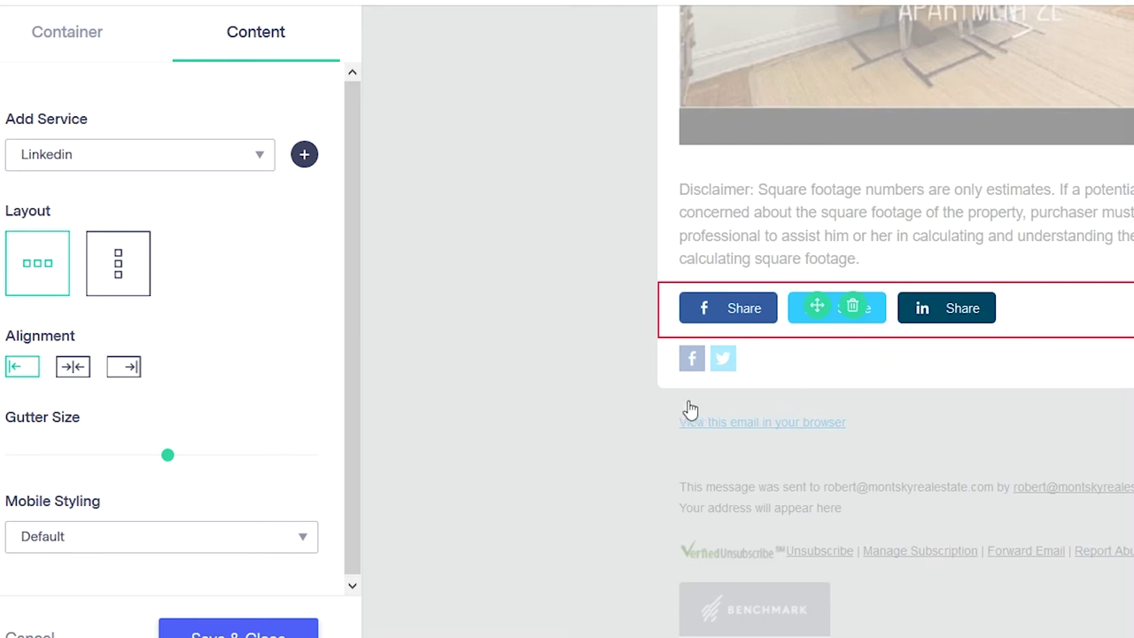
- Open the social follow row's content settings and check the Twitter icon without changes
{"action": "left_click", "coordinate": [833, 373]}
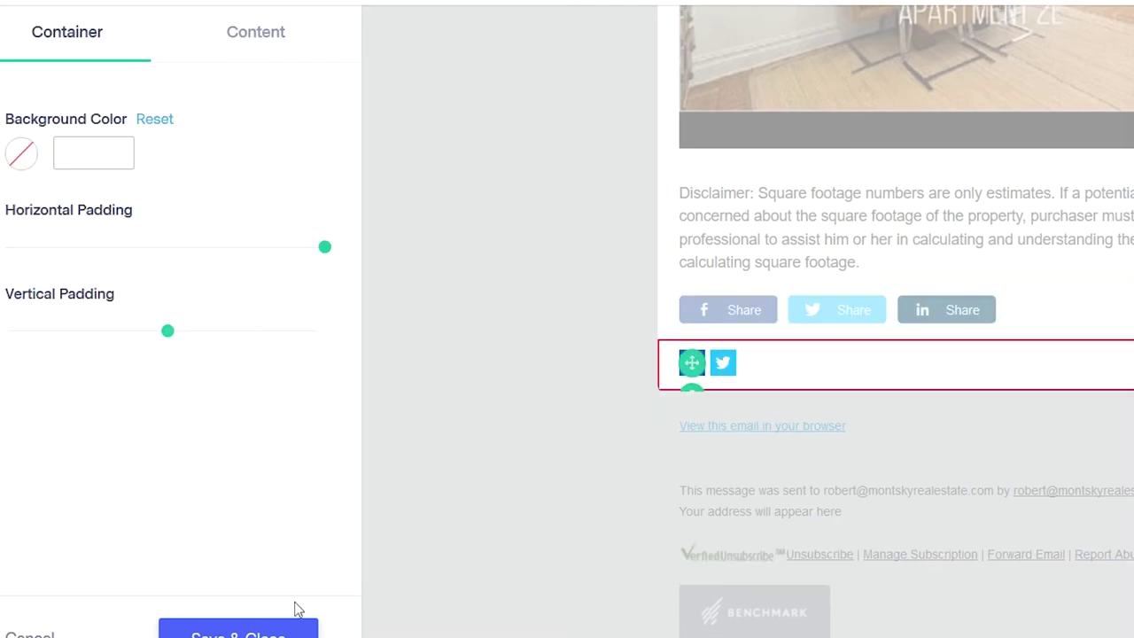
{"action": "left_click", "coordinate": [255, 29]}
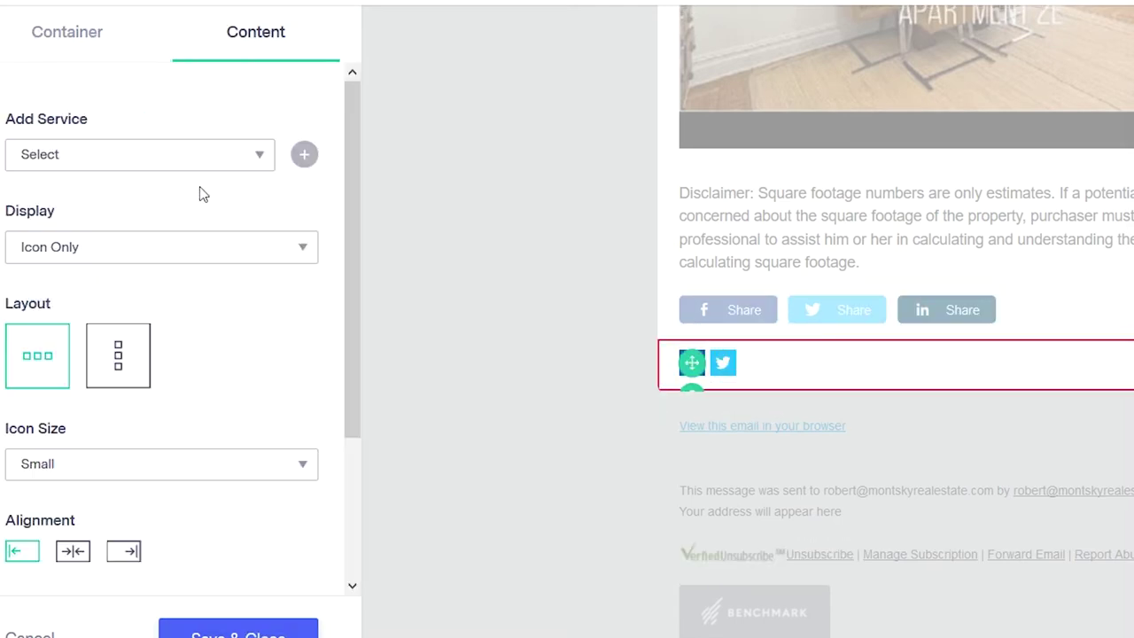
{"action": "left_click", "coordinate": [155, 161]}
{"action": "left_click", "coordinate": [167, 161]}
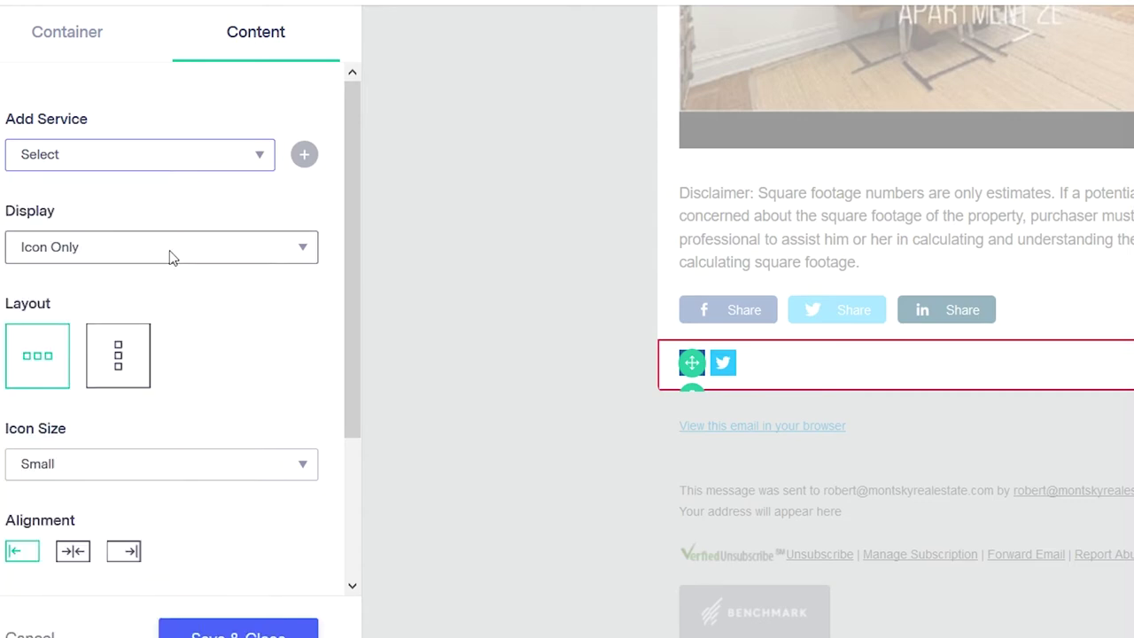
{"action": "scroll", "coordinate": [195, 434], "scroll_direction": "down", "scroll_amount": 2}
{"action": "scroll", "coordinate": [177, 376], "scroll_direction": "up", "scroll_amount": 2}
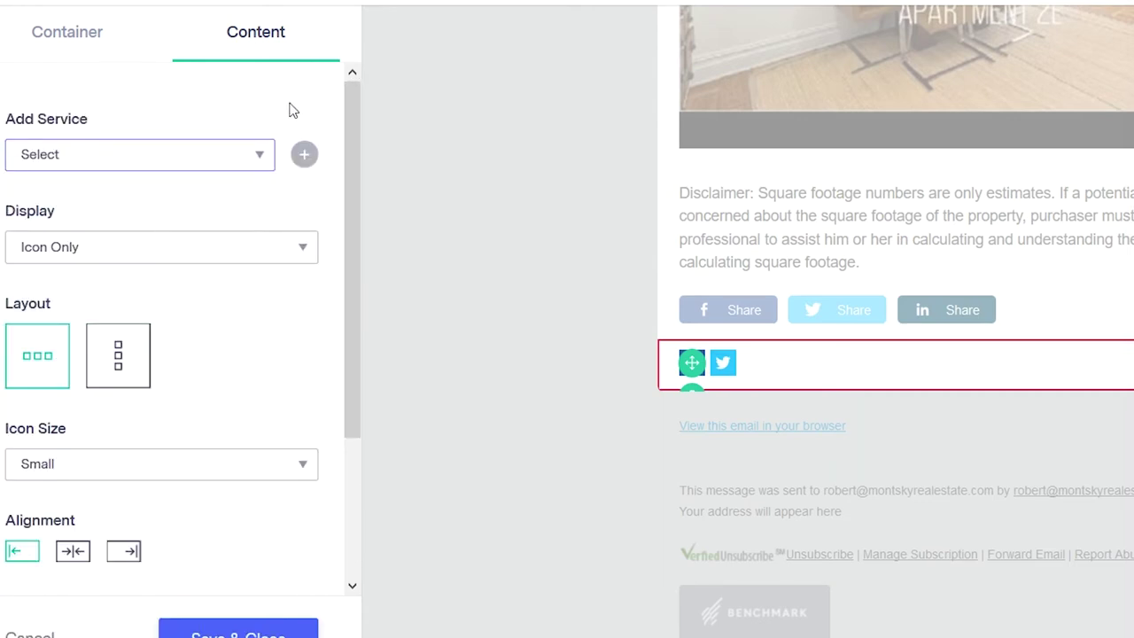
{"action": "left_click", "coordinate": [723, 363]}
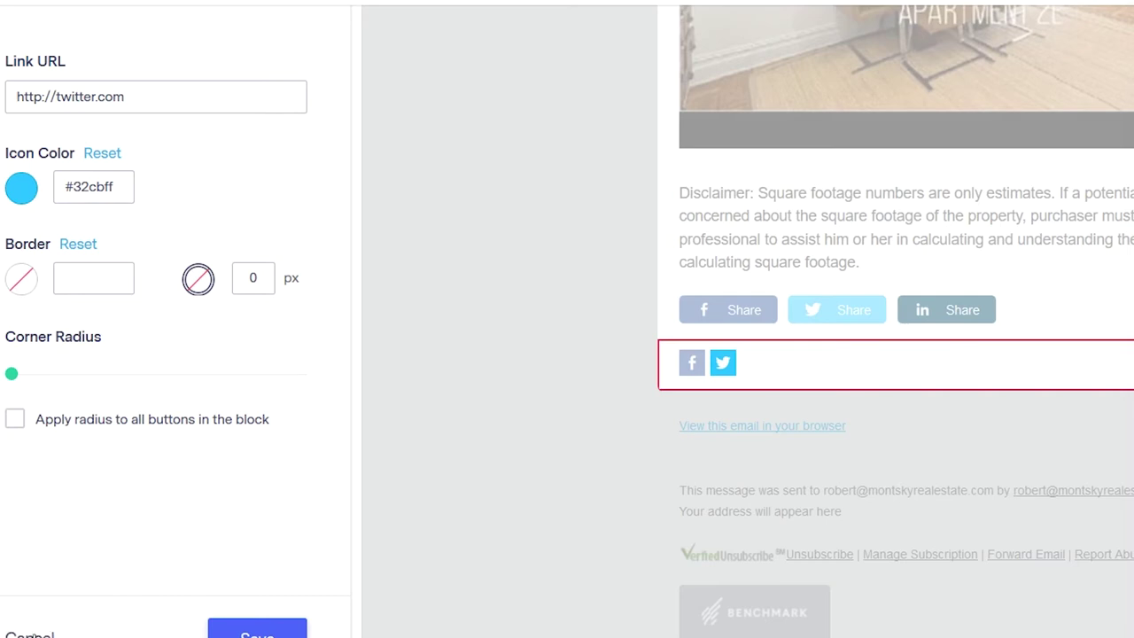
{"action": "left_click", "coordinate": [51, 632]}
- Delete the Facebook follow icon's link URL, save it, and close its settings
{"action": "left_click", "coordinate": [690, 370]}
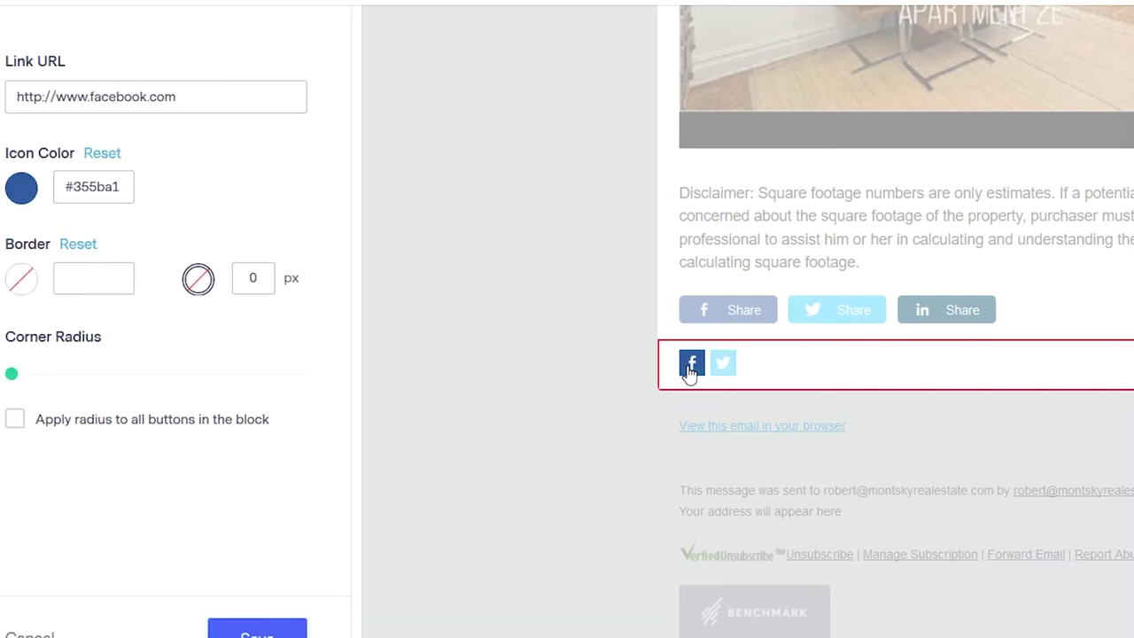
{"action": "triple_click", "coordinate": [273, 97]}
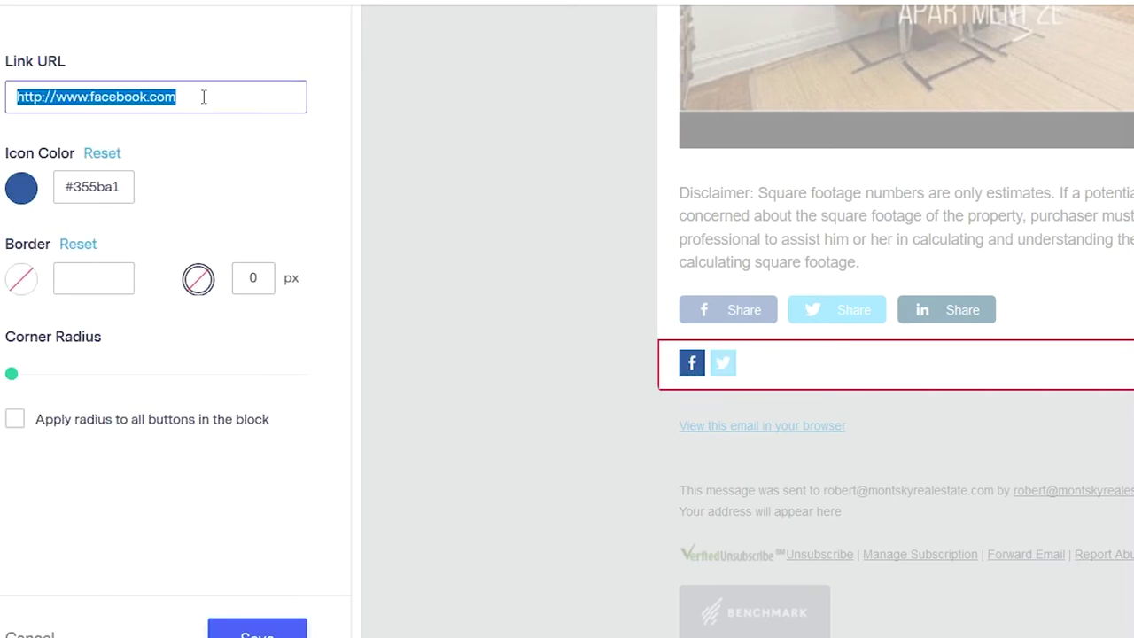
{"action": "key", "text": "BackSpace"}
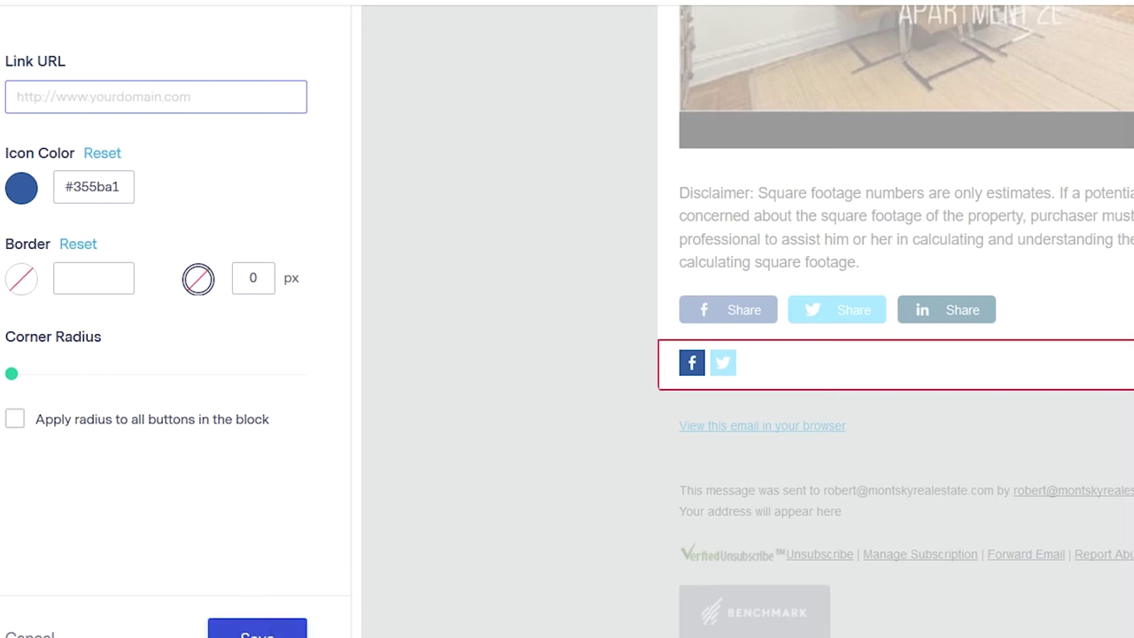
{"action": "left_click", "coordinate": [257, 631]}
{"action": "left_click", "coordinate": [692, 365]}
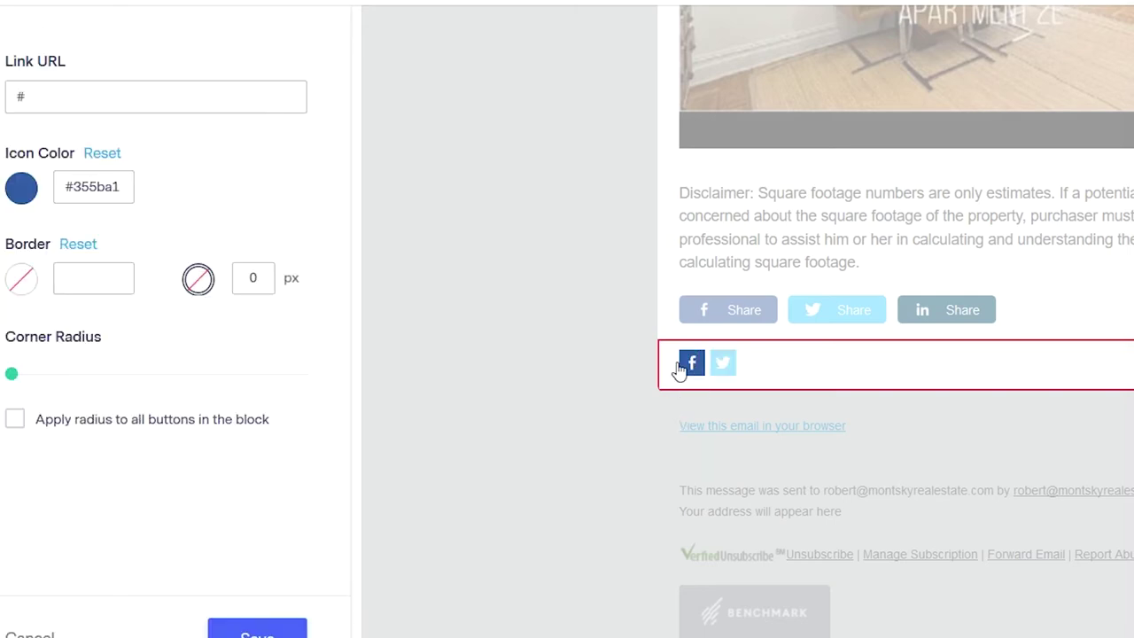
{"action": "left_click", "coordinate": [286, 633]}
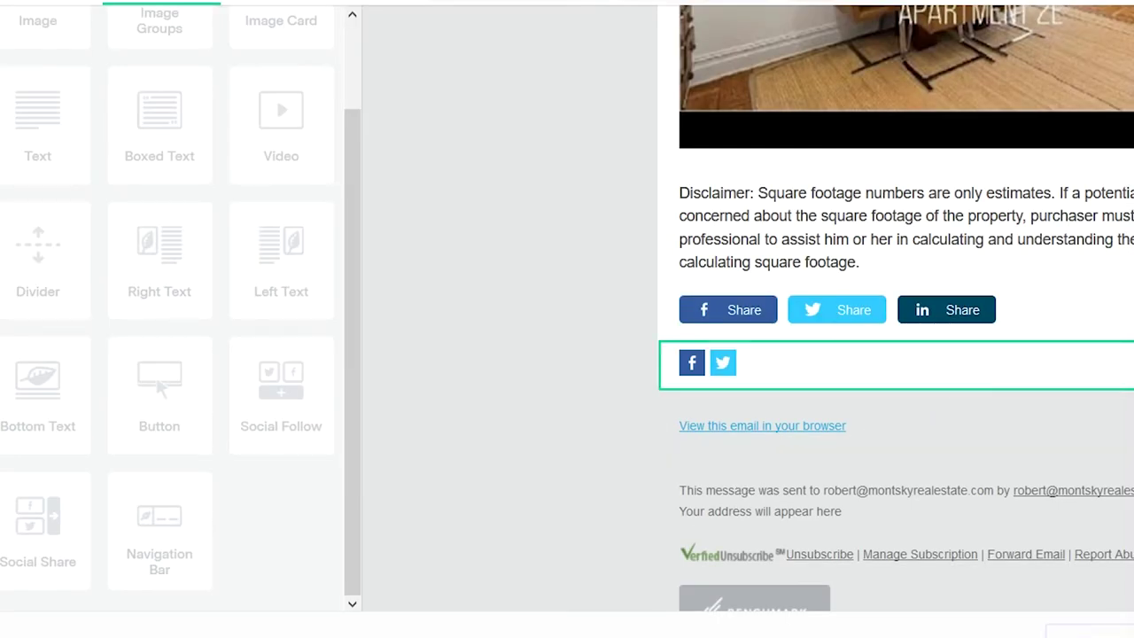
- Delete the social follow icons row and enter the office street address in the footer
{"action": "key", "text": "Delete"}
{"action": "left_click", "coordinate": [1030, 365]}
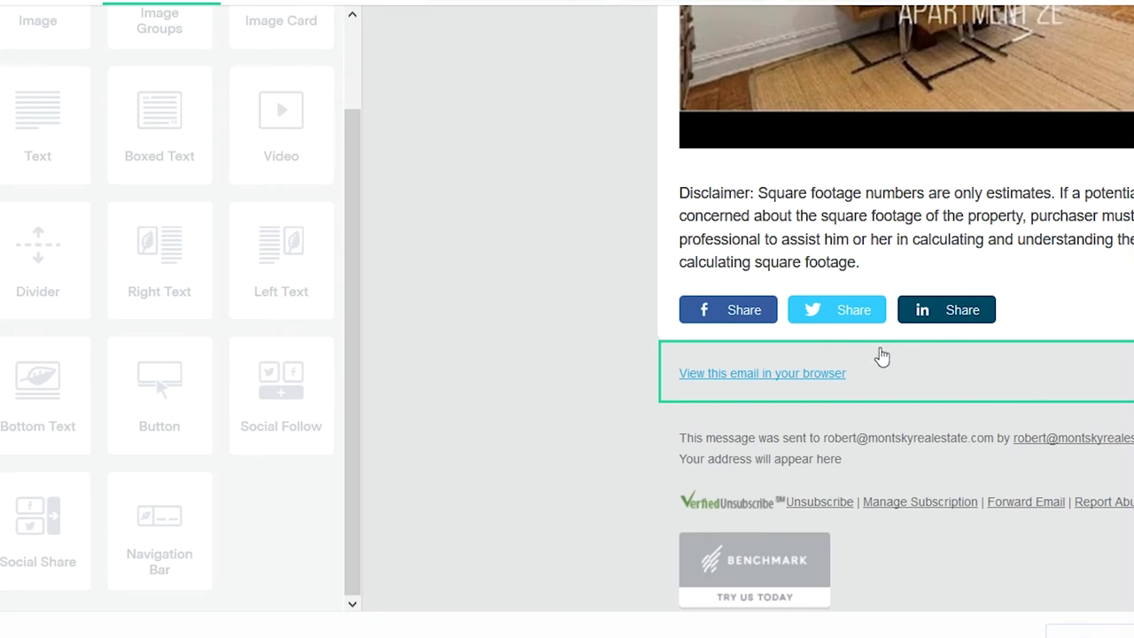
{"action": "scroll", "coordinate": [878, 481], "scroll_direction": "down", "scroll_amount": 1}
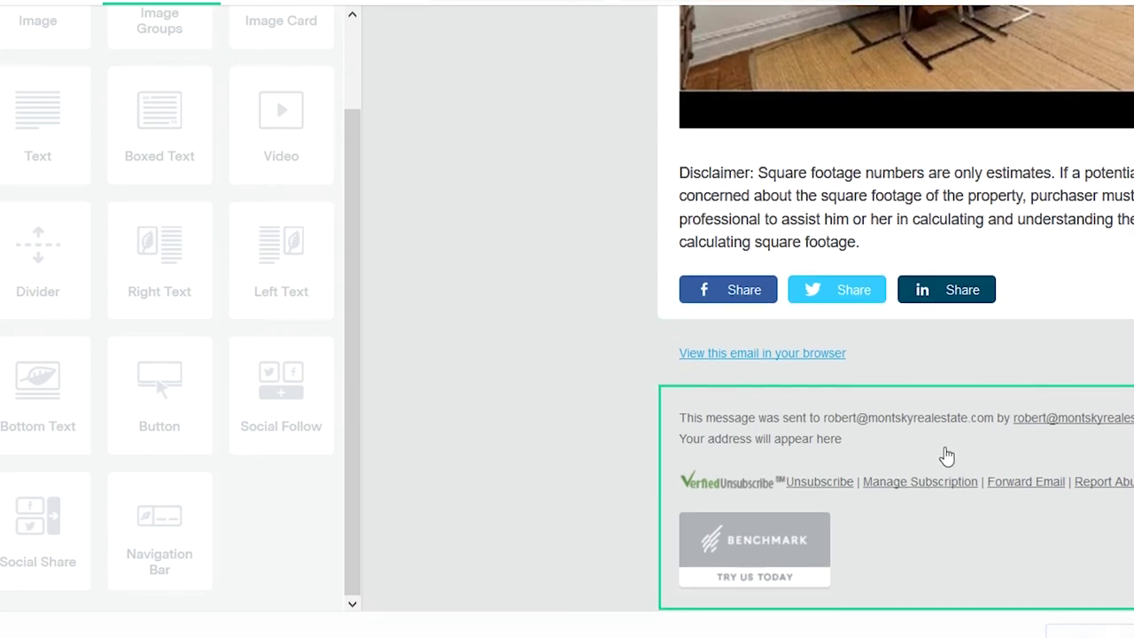
{"action": "left_click", "coordinate": [946, 456]}
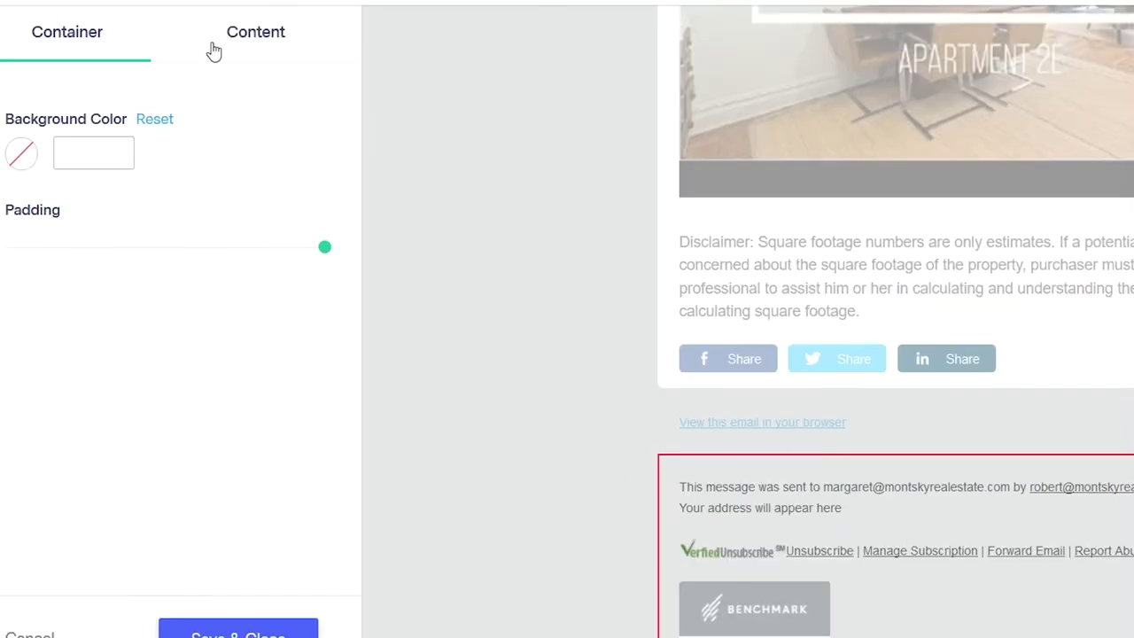
{"action": "left_click", "coordinate": [253, 44]}
{"action": "double_click", "coordinate": [276, 188]}
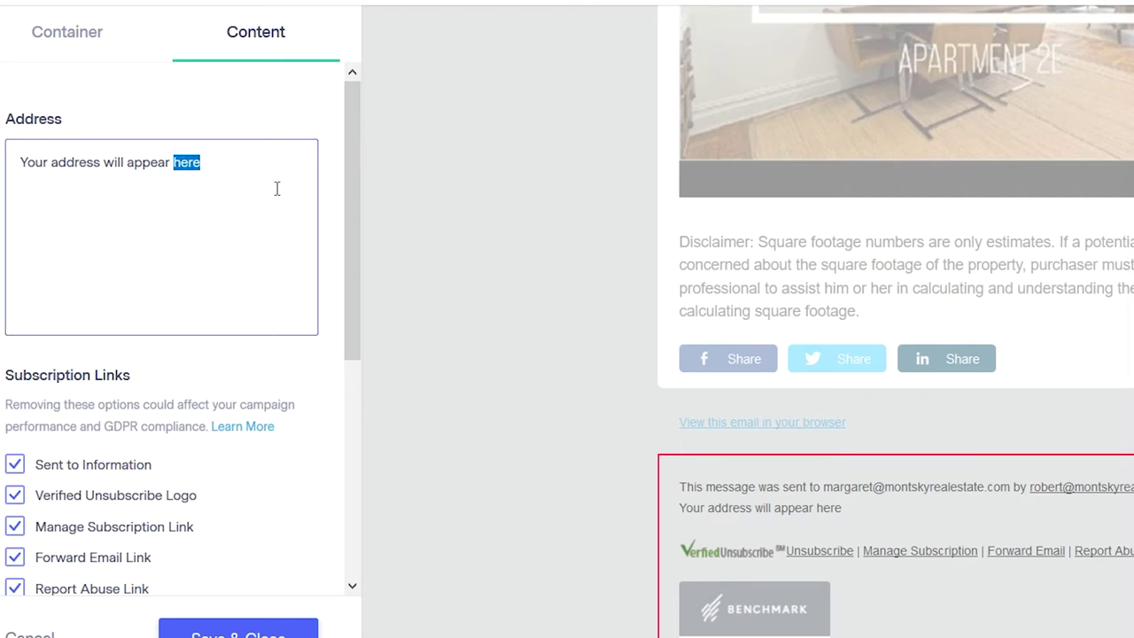
{"action": "triple_click", "coordinate": [270, 186]}
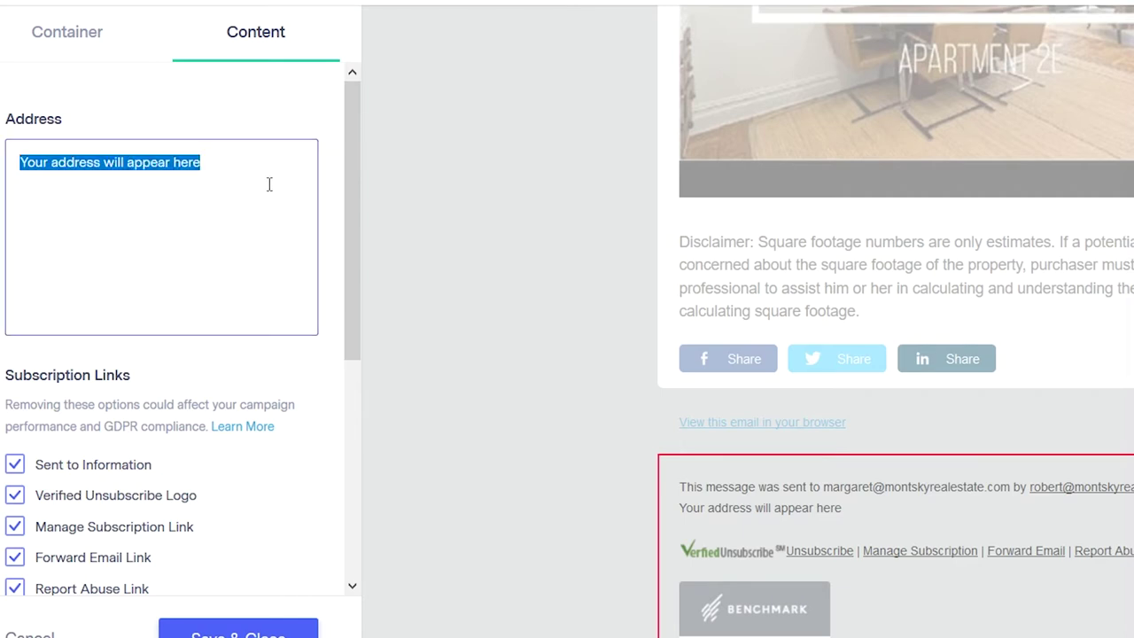
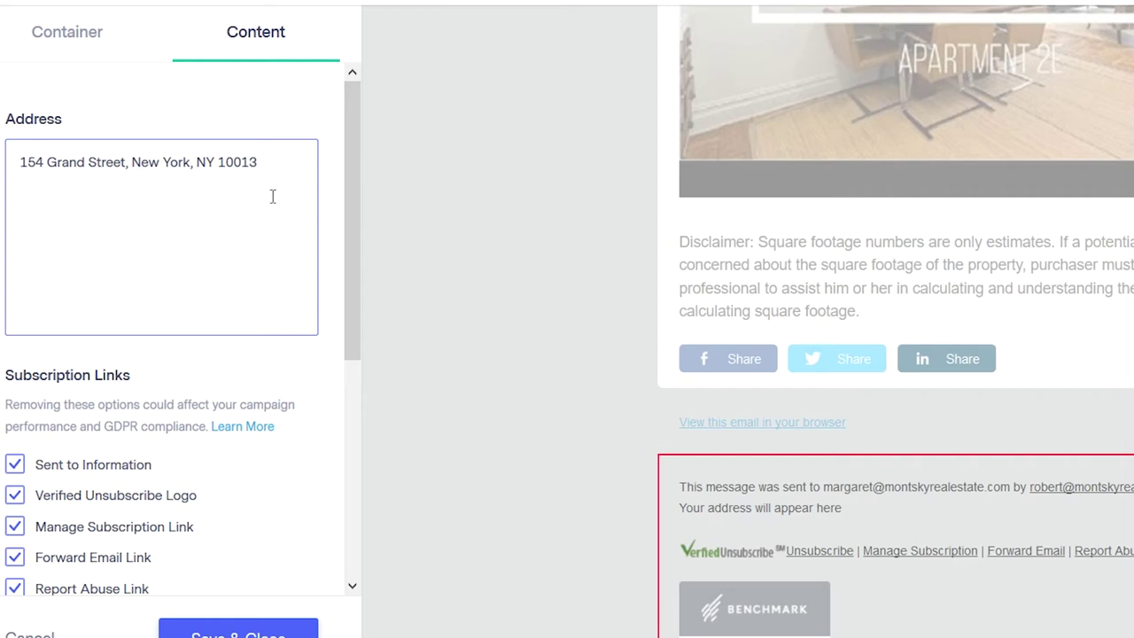
- Remove the footer's Report Abuse link, switch its badge to Trusted Email, and save
{"action": "scroll", "coordinate": [163, 265], "scroll_direction": "down", "scroll_amount": 2}
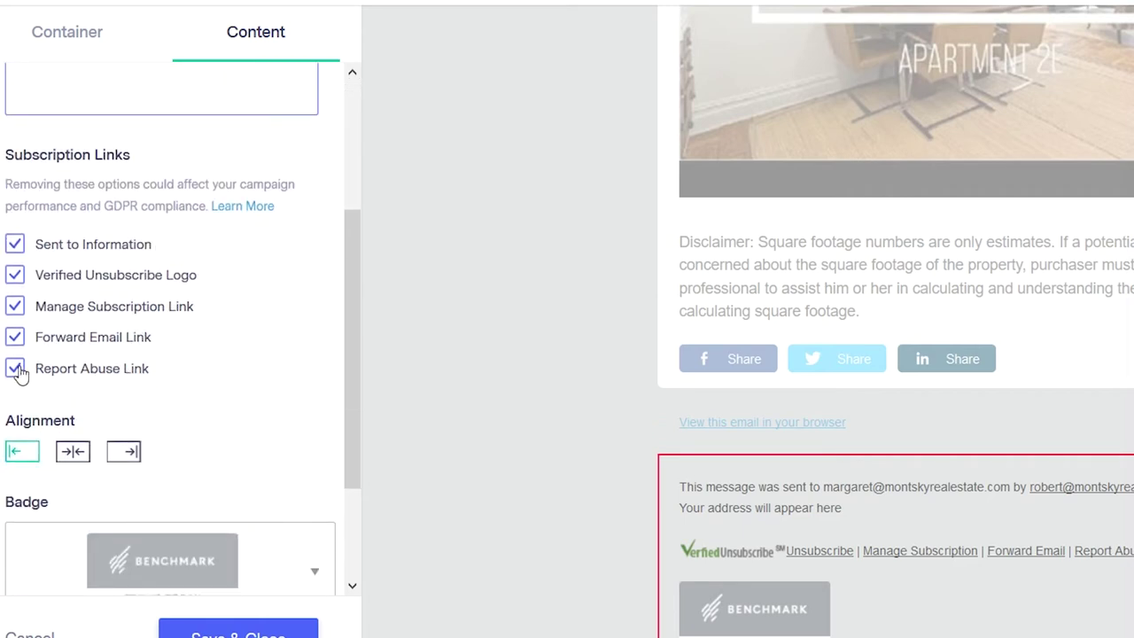
{"action": "left_click", "coordinate": [16, 370]}
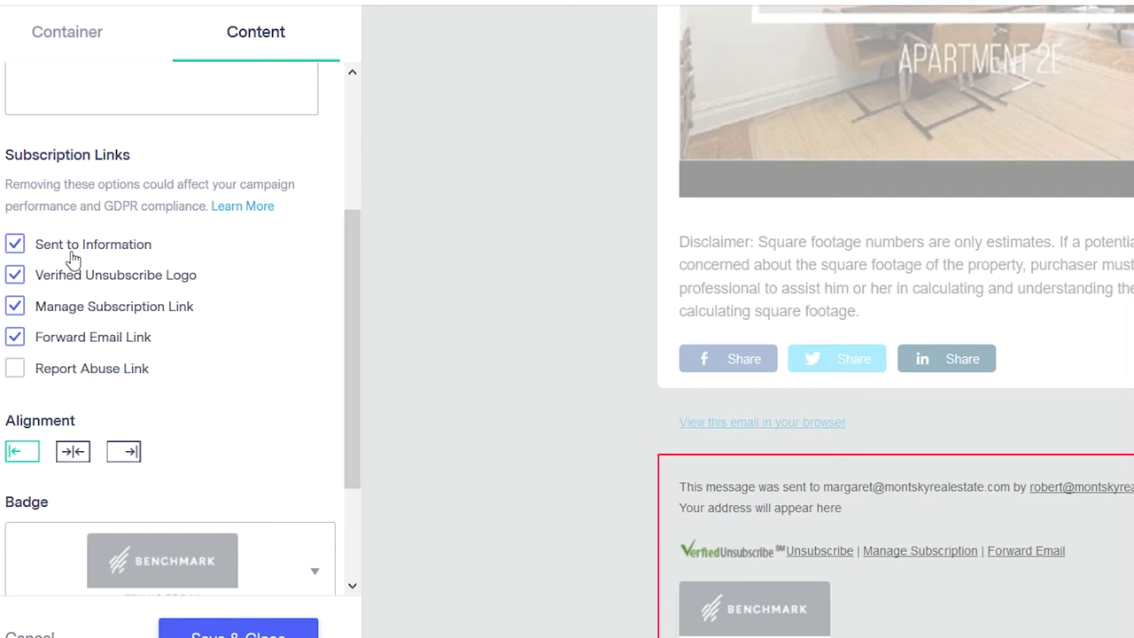
{"action": "scroll", "coordinate": [177, 431], "scroll_direction": "down", "scroll_amount": 2}
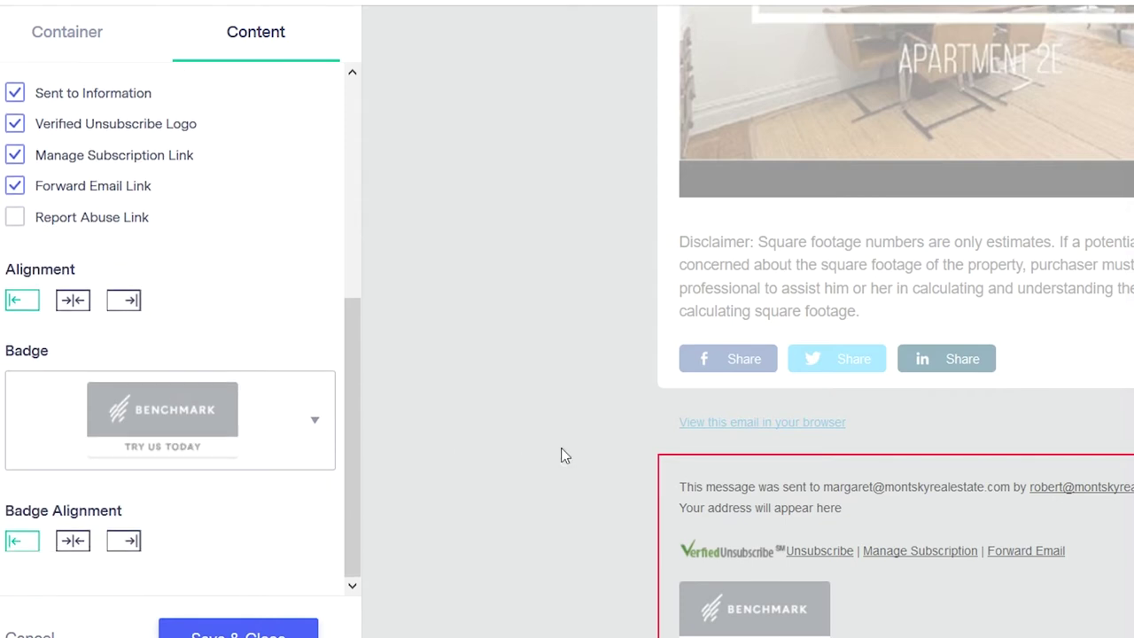
{"action": "left_click", "coordinate": [227, 435]}
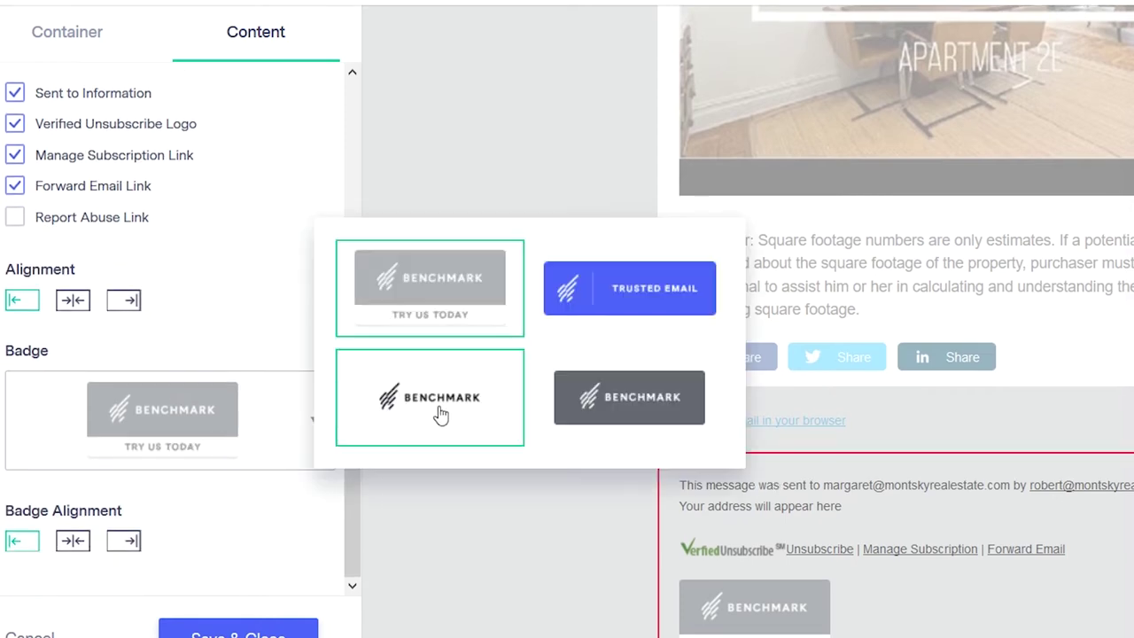
{"action": "left_click", "coordinate": [625, 292]}
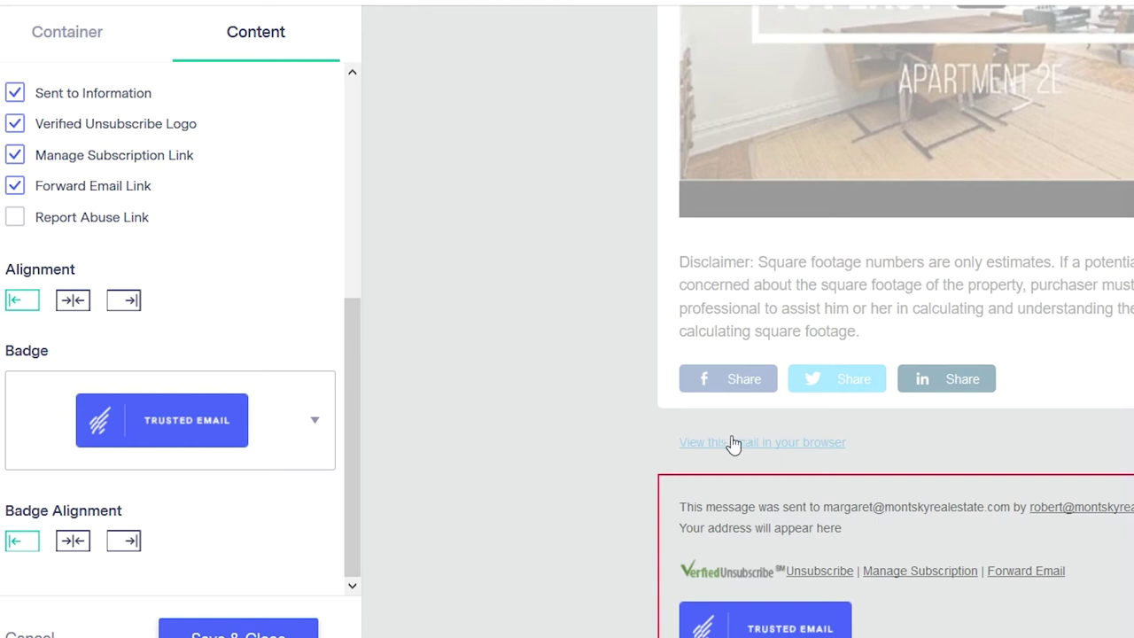
{"action": "left_click", "coordinate": [281, 631]}
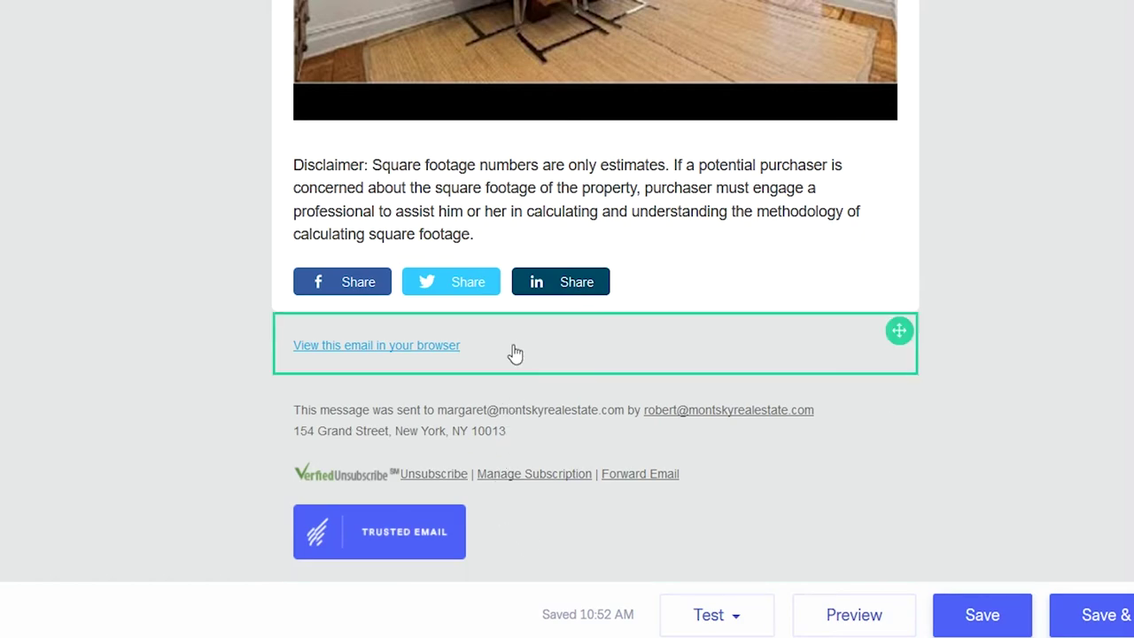
{"action": "scroll", "coordinate": [515, 359], "scroll_direction": "up", "scroll_amount": 15}
{"action": "scroll", "coordinate": [546, 384], "scroll_direction": "up", "scroll_amount": 3}
{"action": "scroll", "coordinate": [569, 393], "scroll_direction": "down", "scroll_amount": 12}
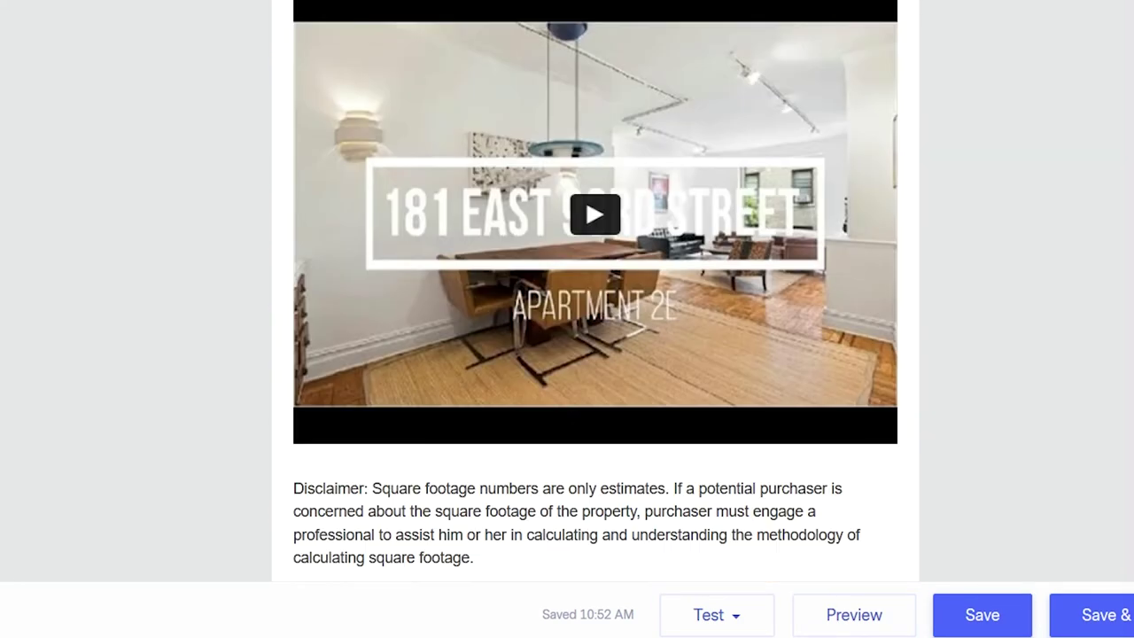
{"action": "left_click", "coordinate": [886, 615]}
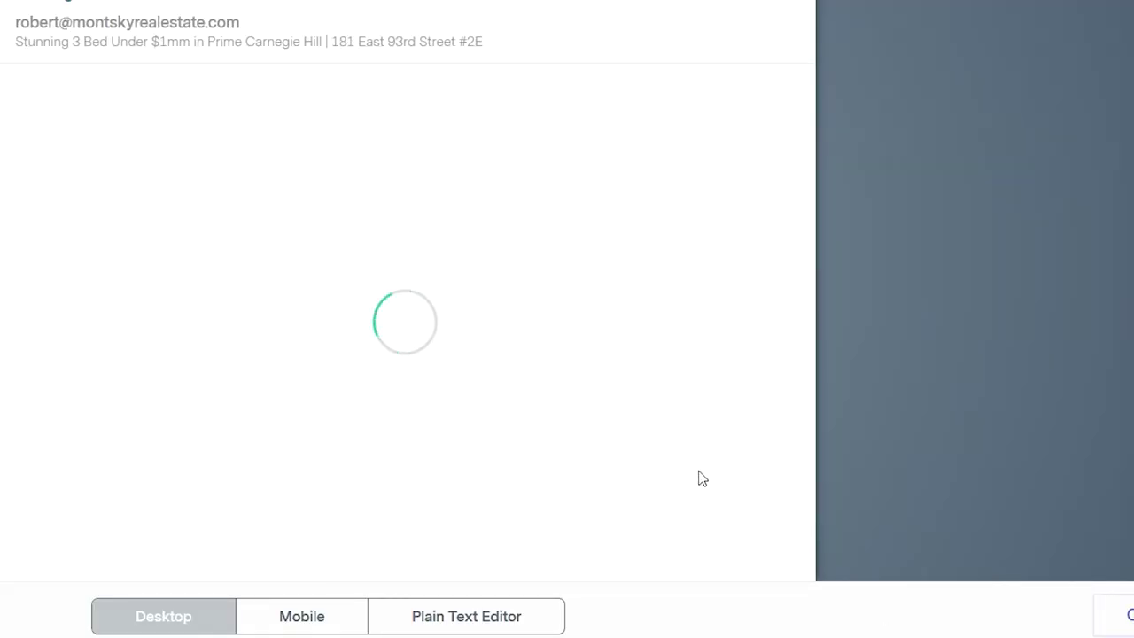
{"action": "scroll", "coordinate": [538, 257], "scroll_direction": "down", "scroll_amount": 2}
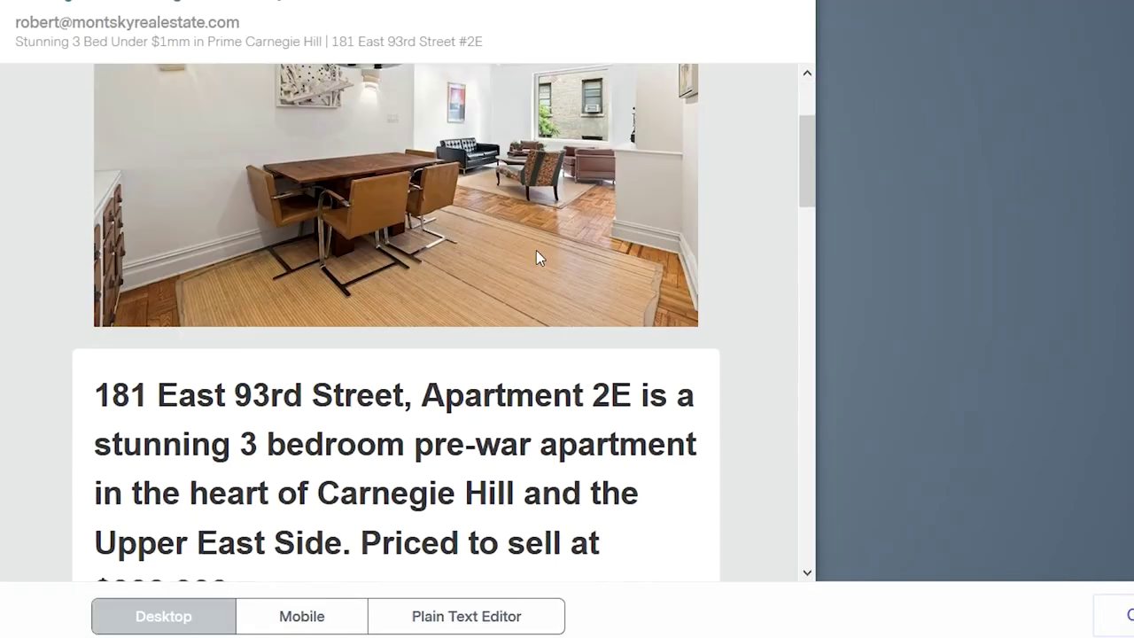
{"action": "scroll", "coordinate": [536, 251], "scroll_direction": "down", "scroll_amount": 20}
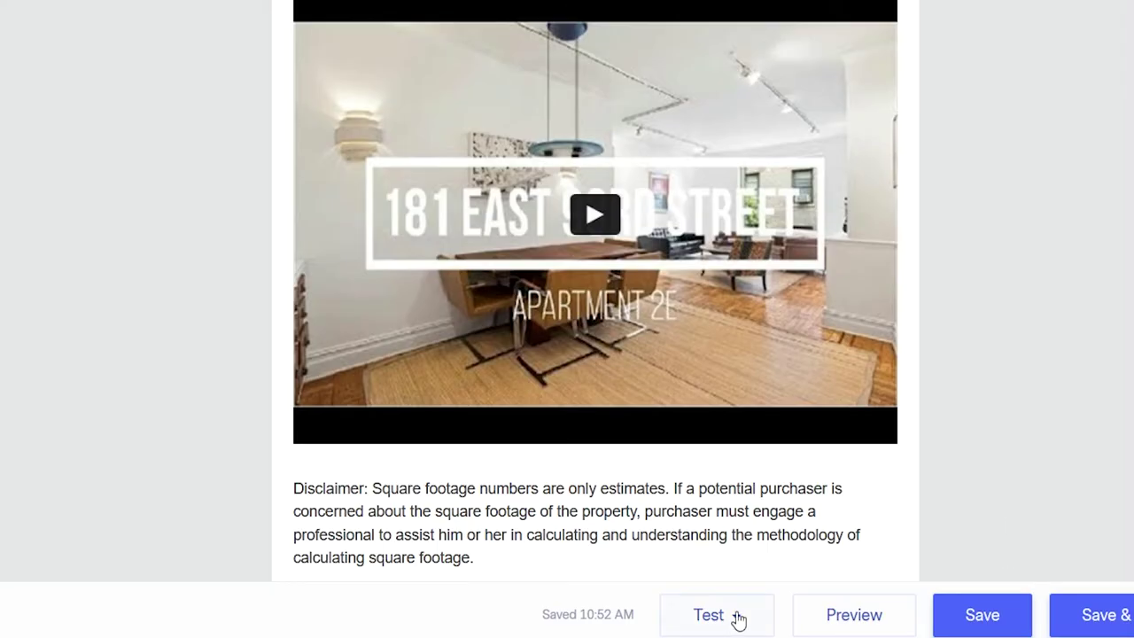
{"action": "scroll", "coordinate": [620, 407], "scroll_direction": "up", "scroll_amount": 15}
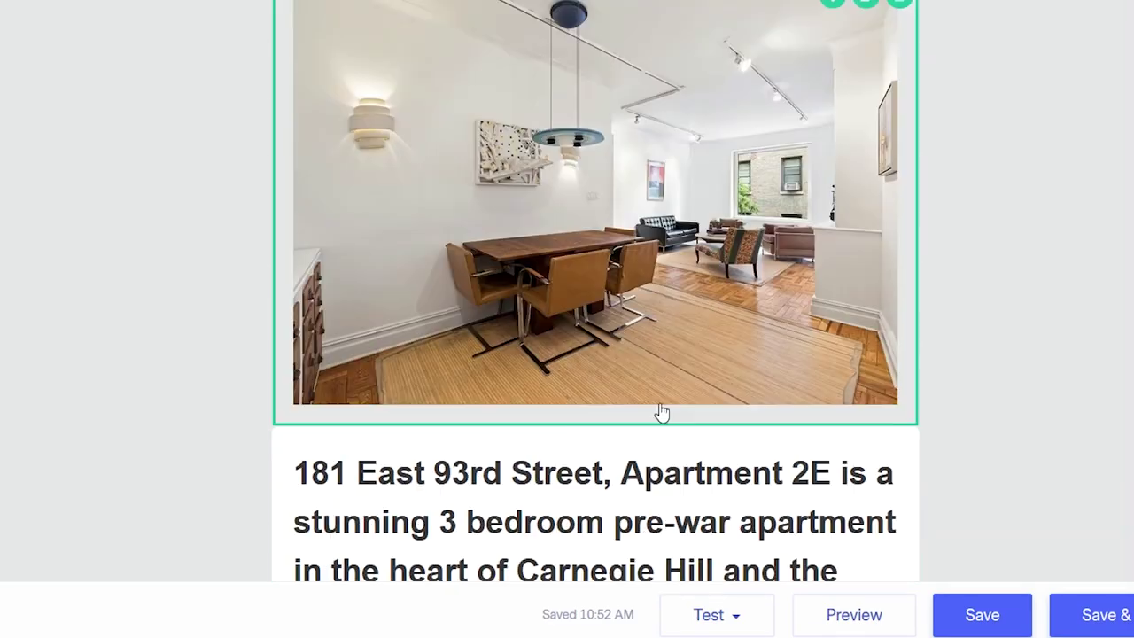
- Save the email and continue to the review page, down to Sending Options
{"action": "left_click", "coordinate": [1095, 617]}
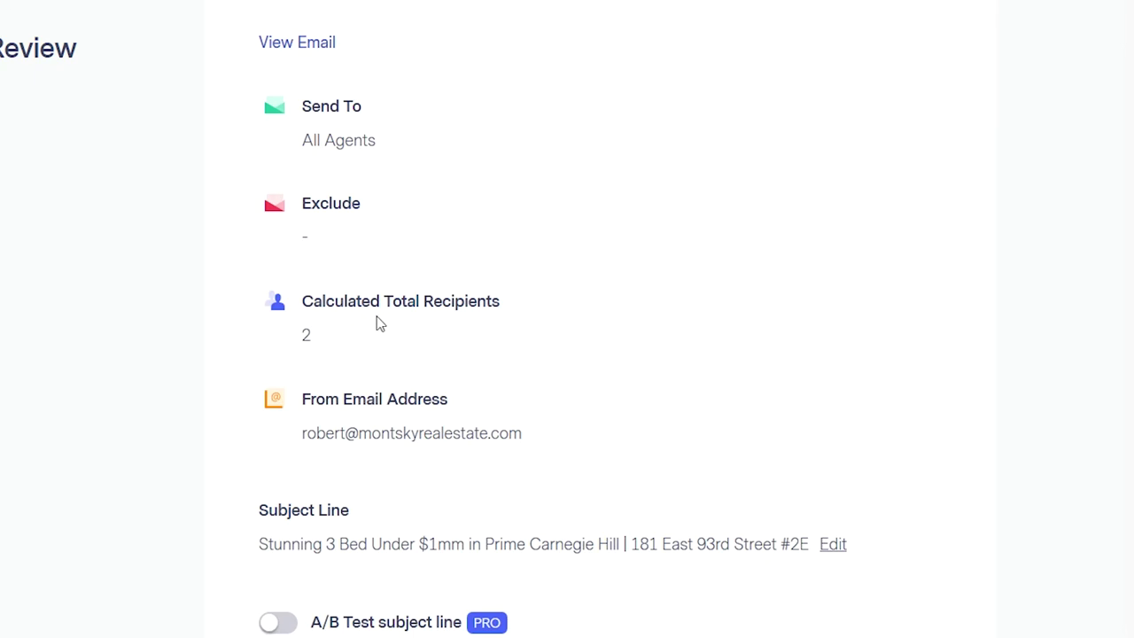
{"action": "scroll", "coordinate": [374, 319], "scroll_direction": "down", "scroll_amount": 3}
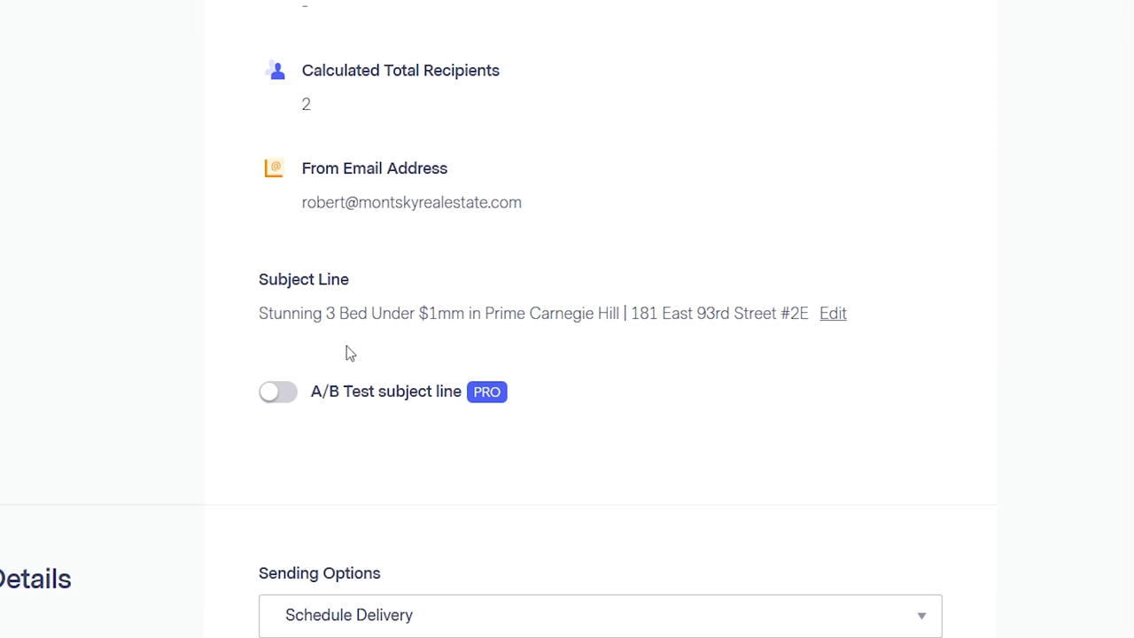
{"action": "scroll", "coordinate": [768, 328], "scroll_direction": "down", "scroll_amount": 4}
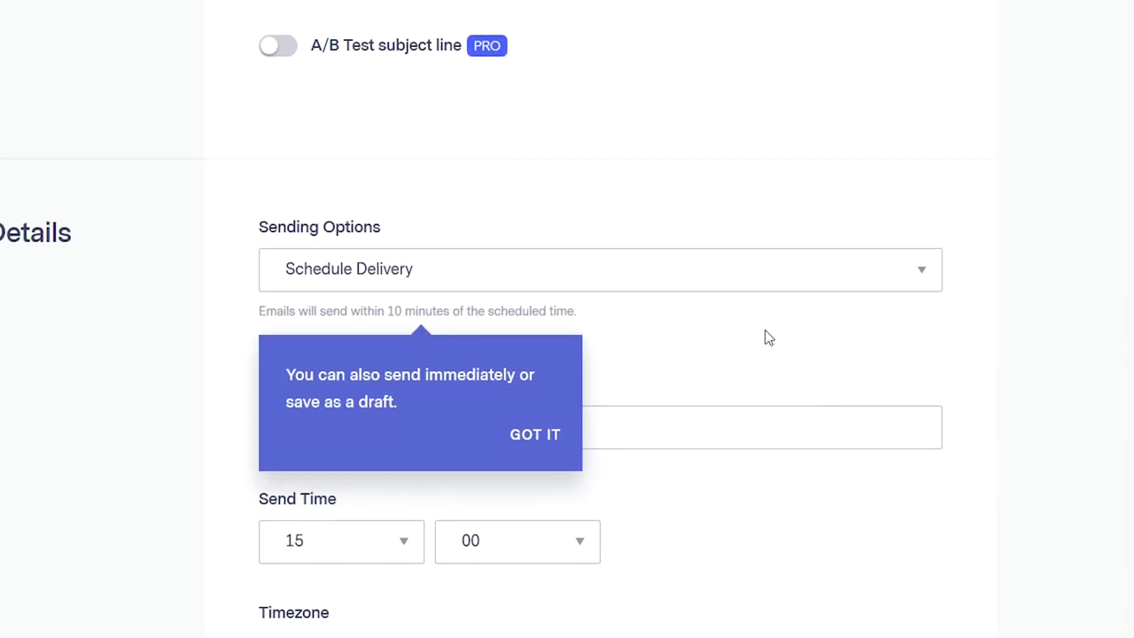
- Set the sending option to Send Immediately and send the campaign
{"action": "left_click", "coordinate": [532, 285]}
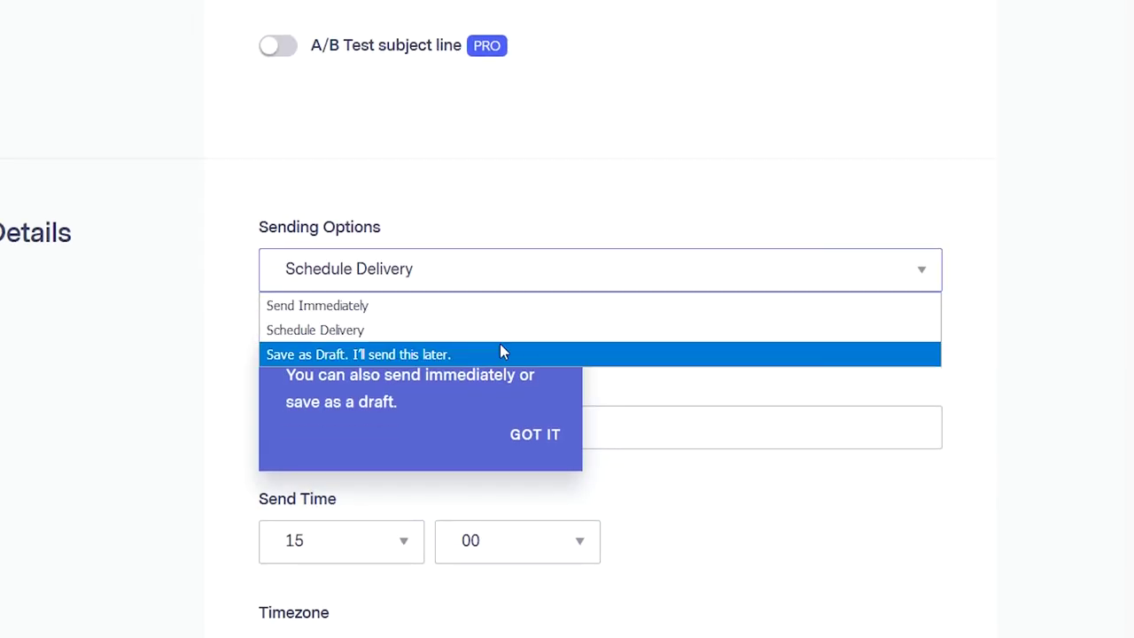
{"action": "key", "text": "Escape"}
{"action": "key", "text": "Up"}
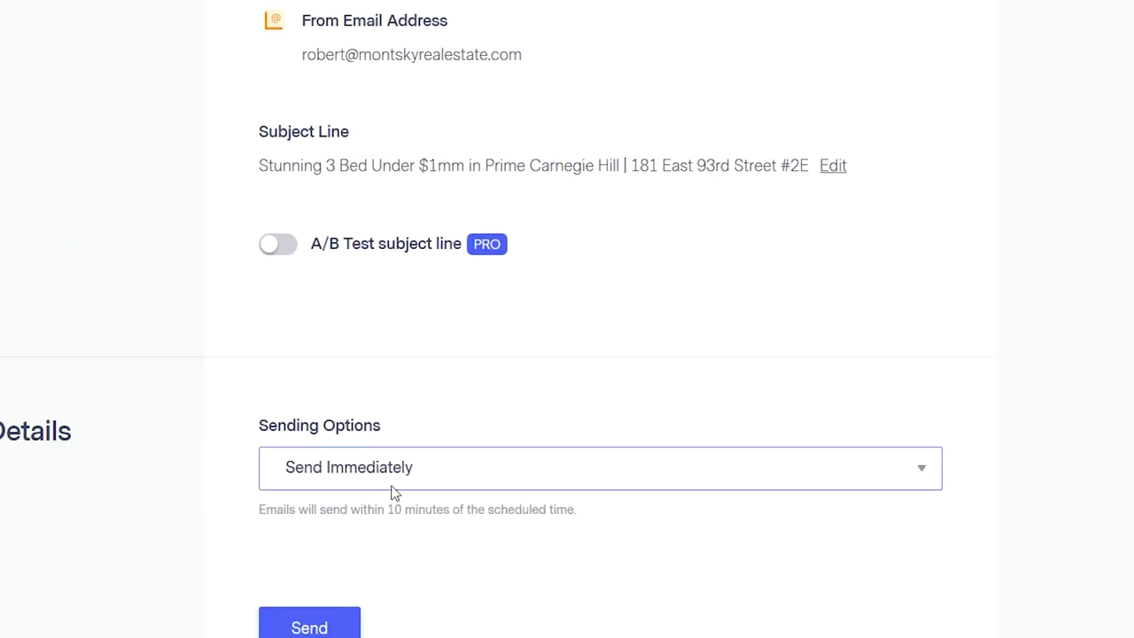
{"action": "left_click", "coordinate": [397, 483]}
{"action": "left_click", "coordinate": [159, 523]}
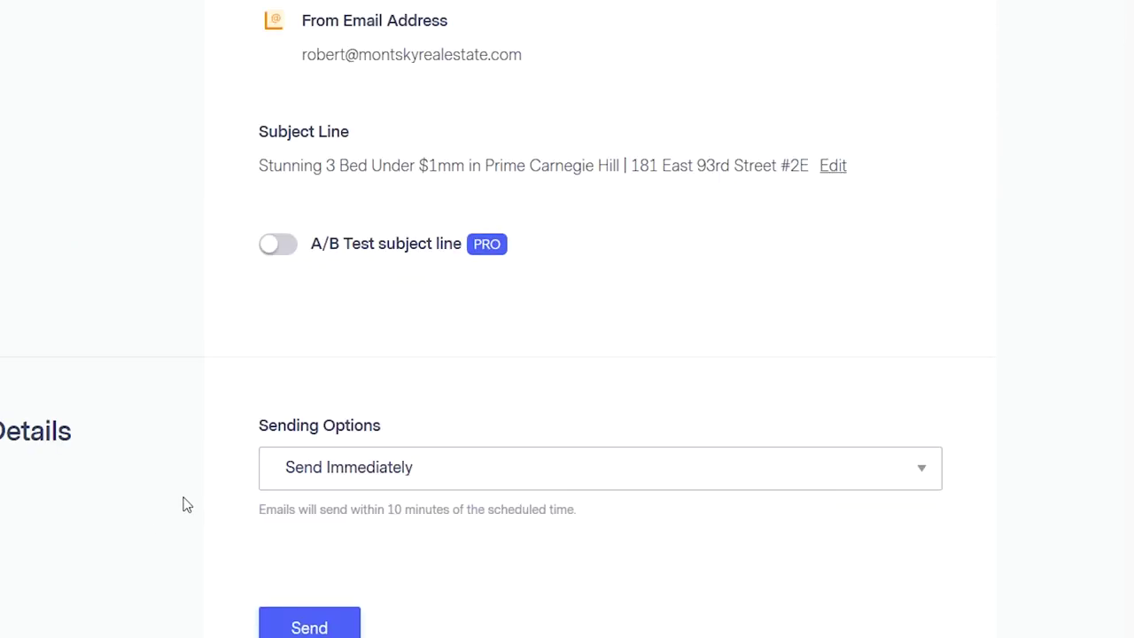
{"action": "left_click", "coordinate": [313, 622]}
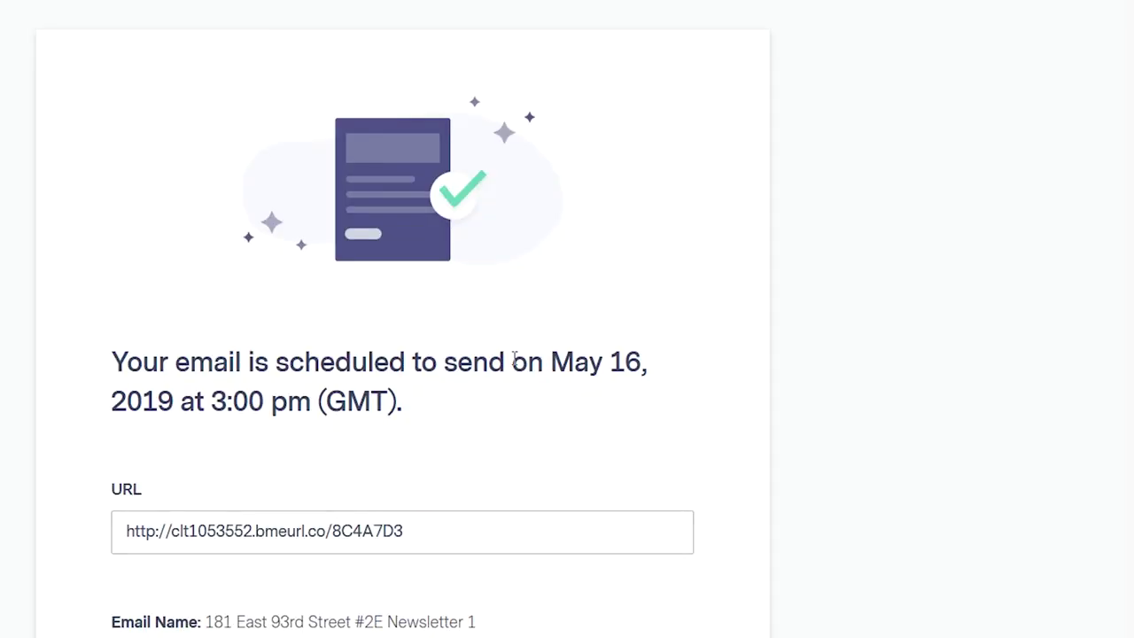
- Check the May 16, 2019 3:00 pm confirmation, then return to the emails list
{"action": "scroll", "coordinate": [433, 407], "scroll_direction": "down", "scroll_amount": 3}
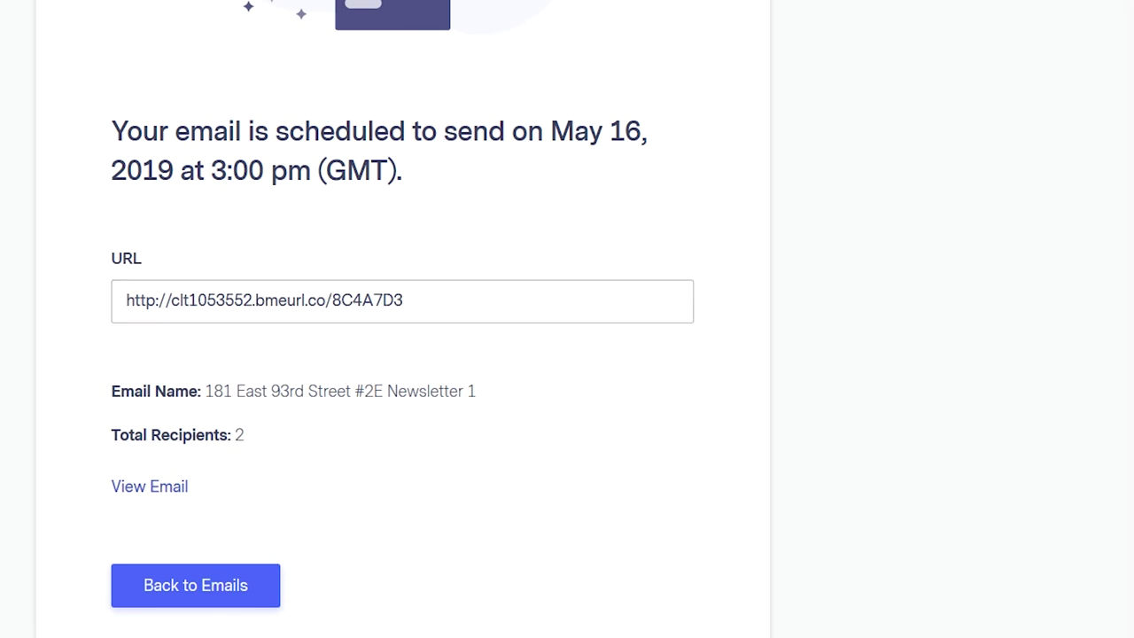
{"action": "left_click", "coordinate": [226, 592]}
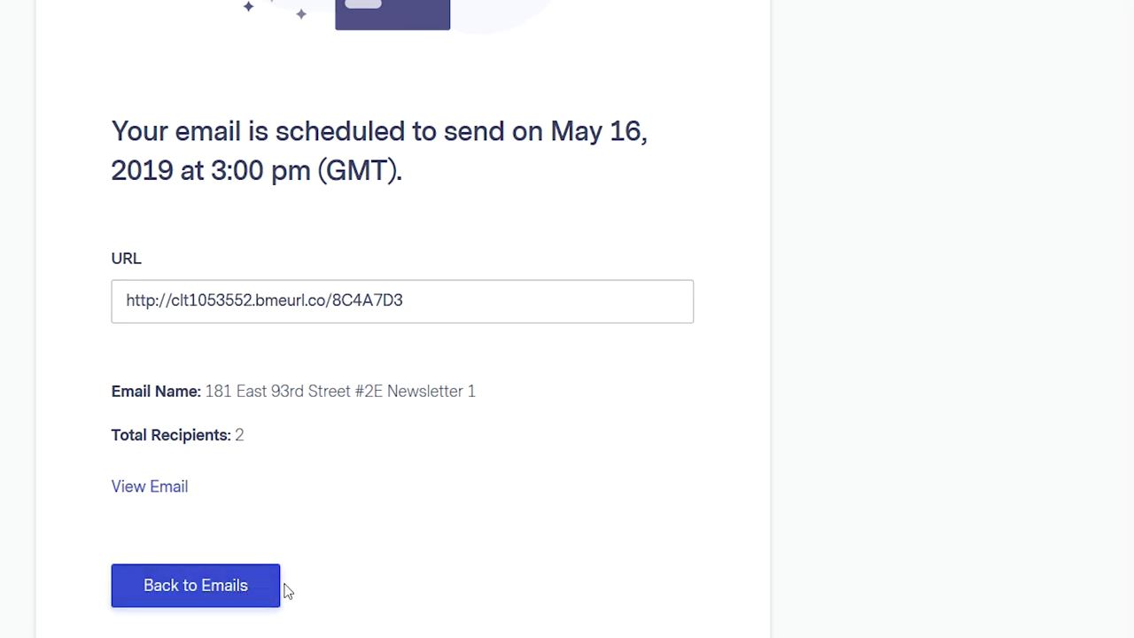